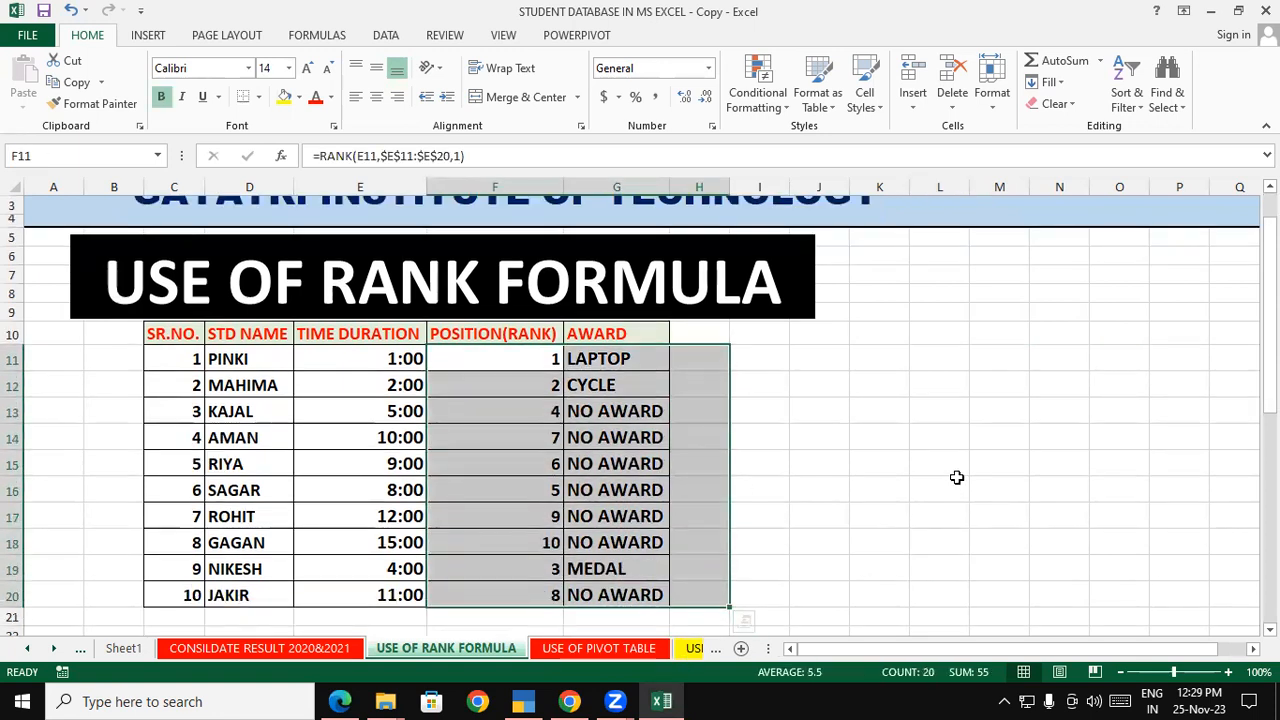
Clear the existing results from F11:H20 under the POSITION(RANK) and AWARD headings
key(Delete)
click(957, 472)
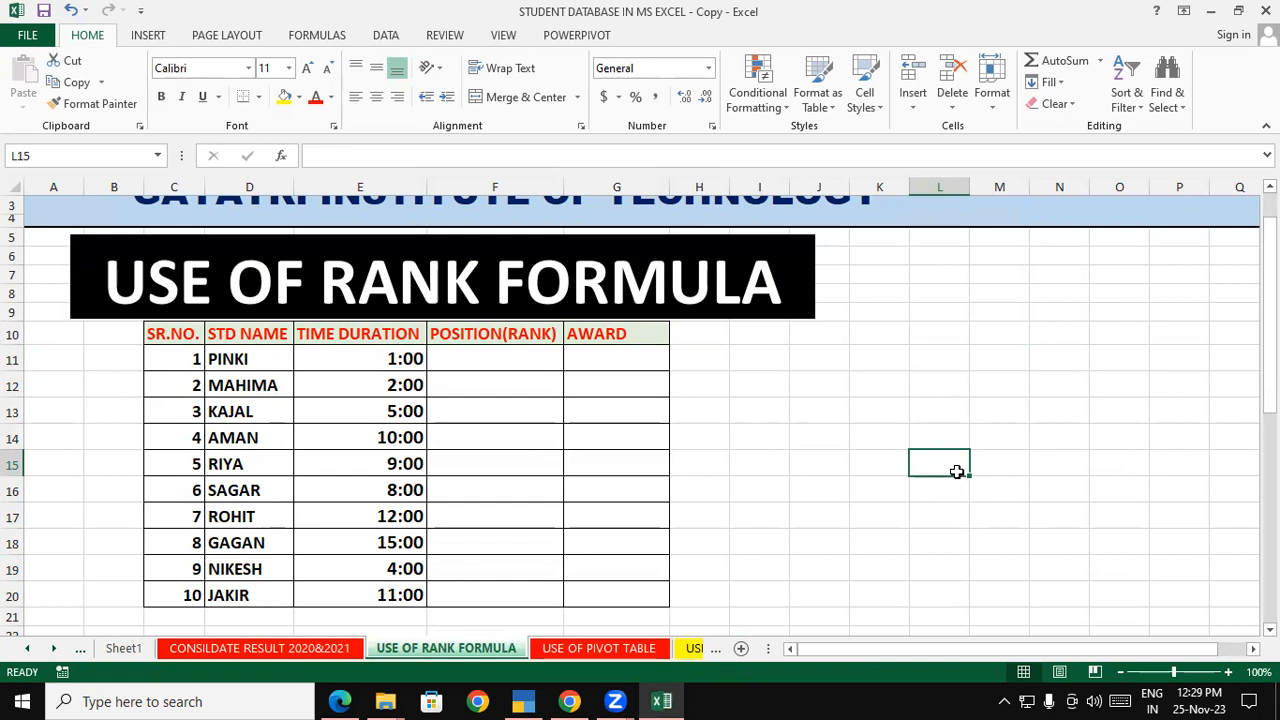
click(1269, 187)
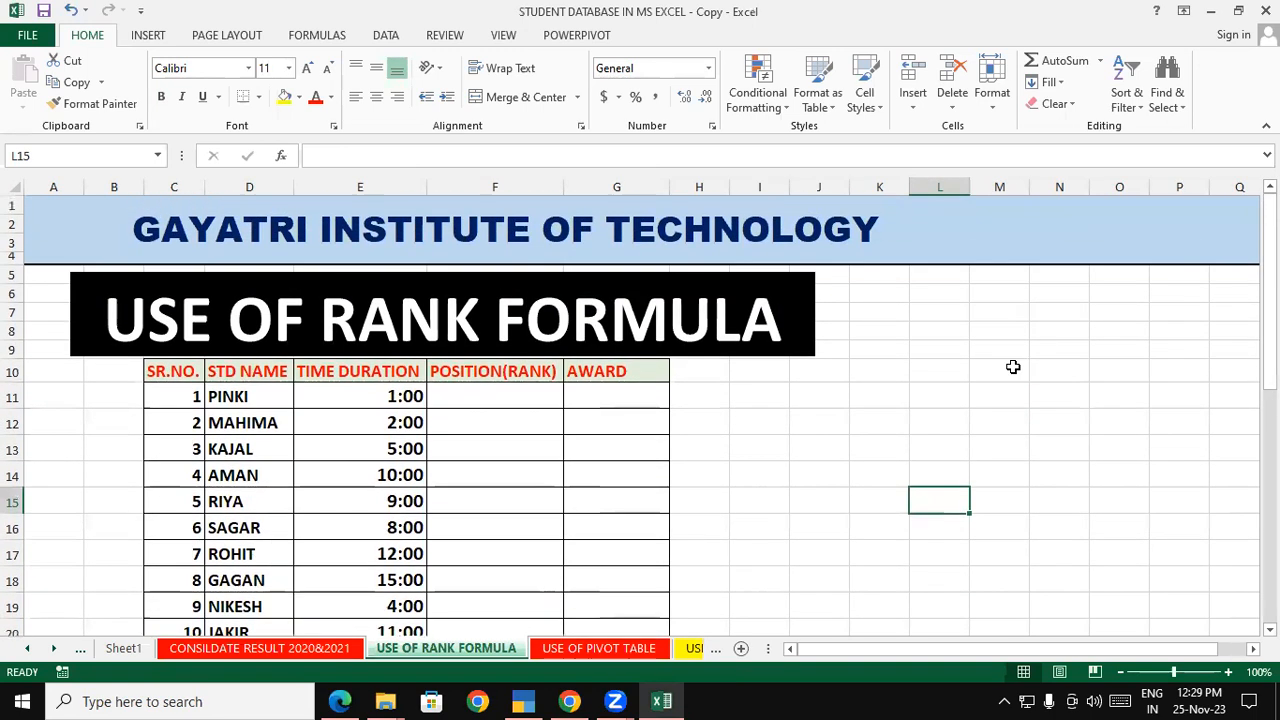
click(1013, 368)
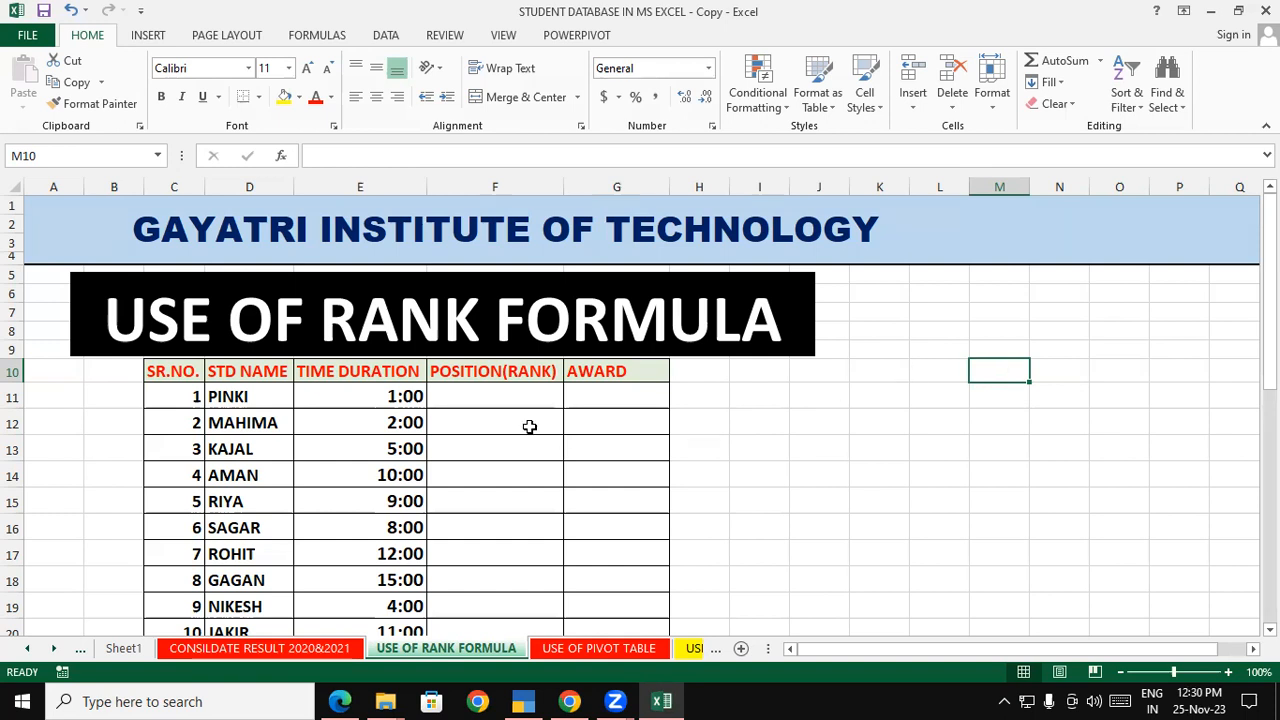
Examine the rank table's columns, going through the student names and their time durations in rows 11 to 20
click(486, 403)
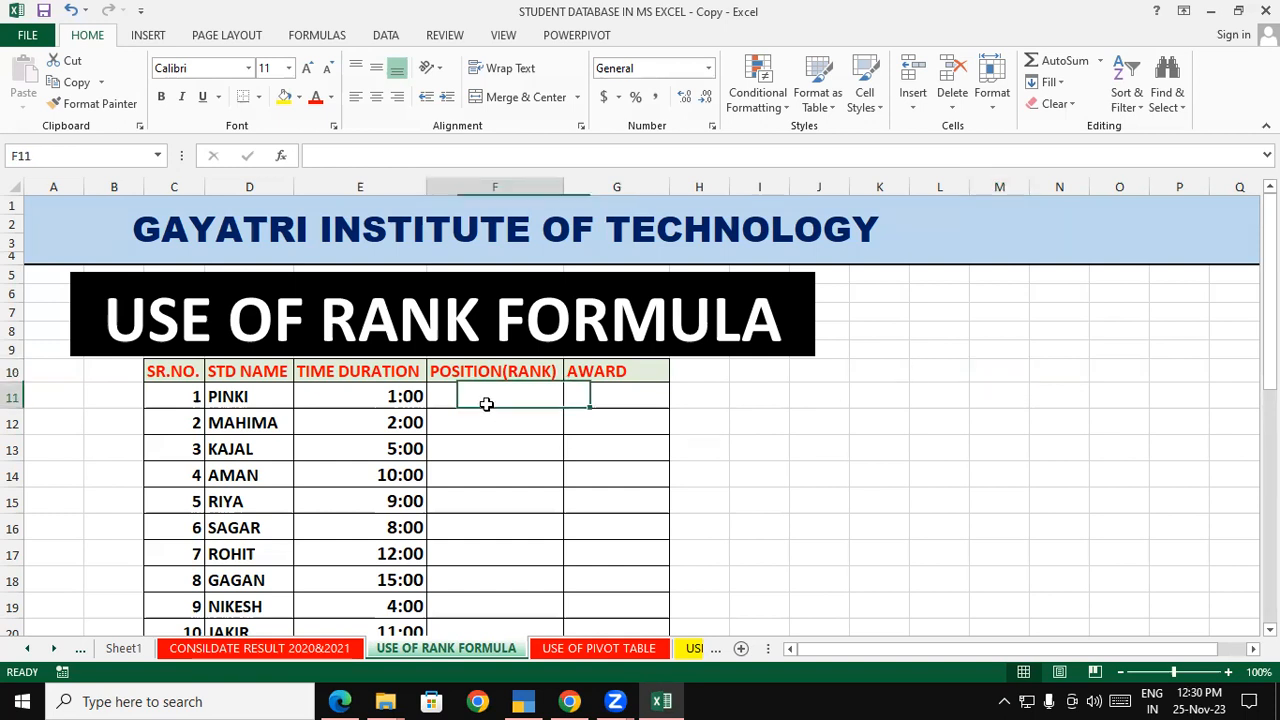
click(503, 462)
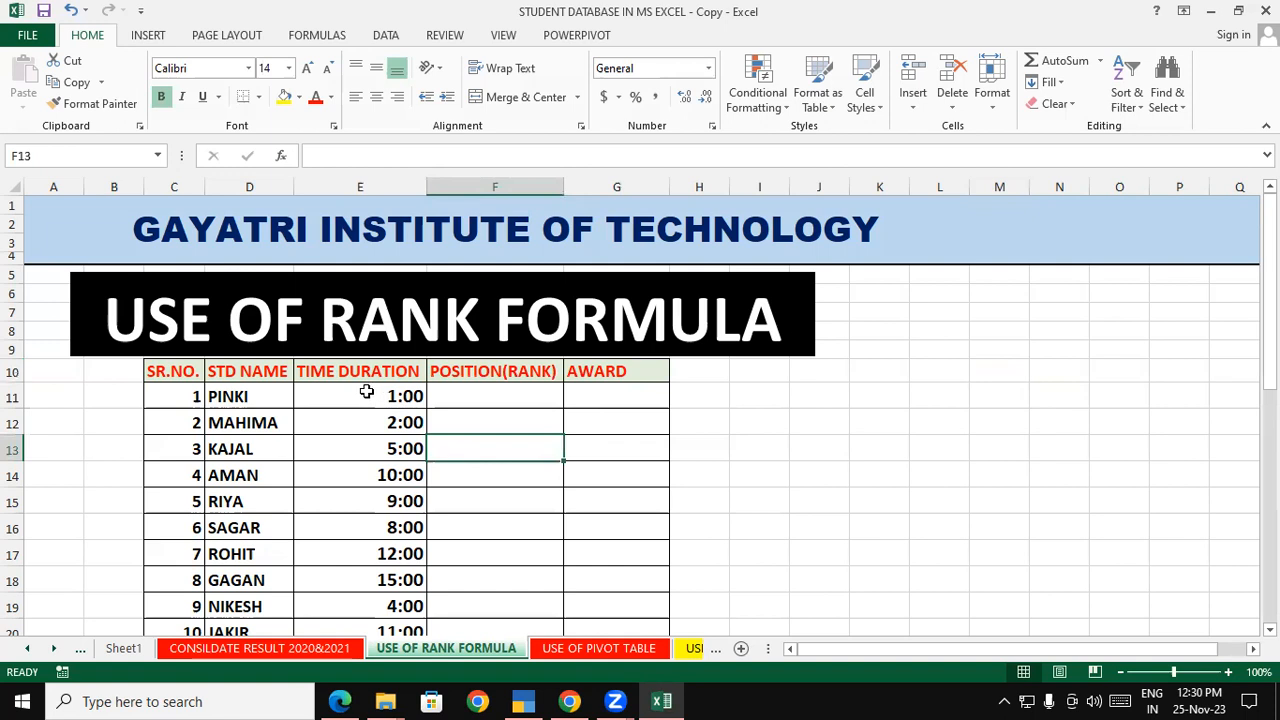
click(403, 396)
click(600, 441)
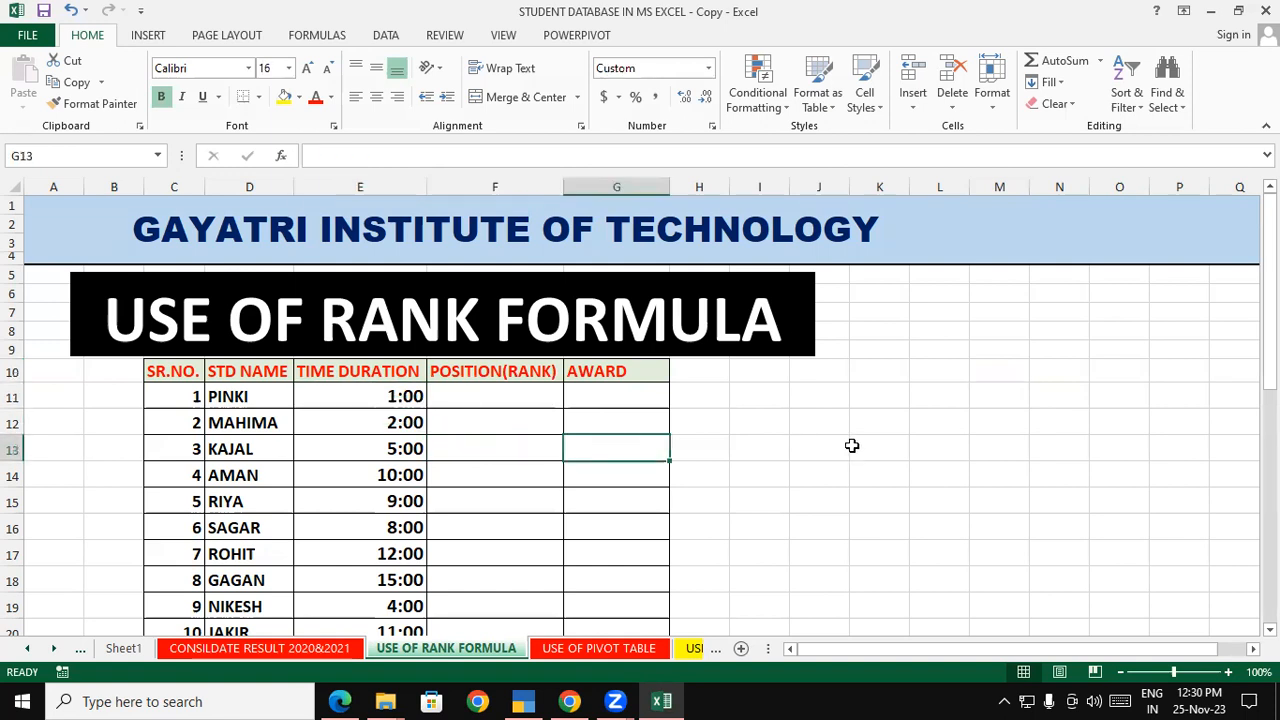
click(1269, 629)
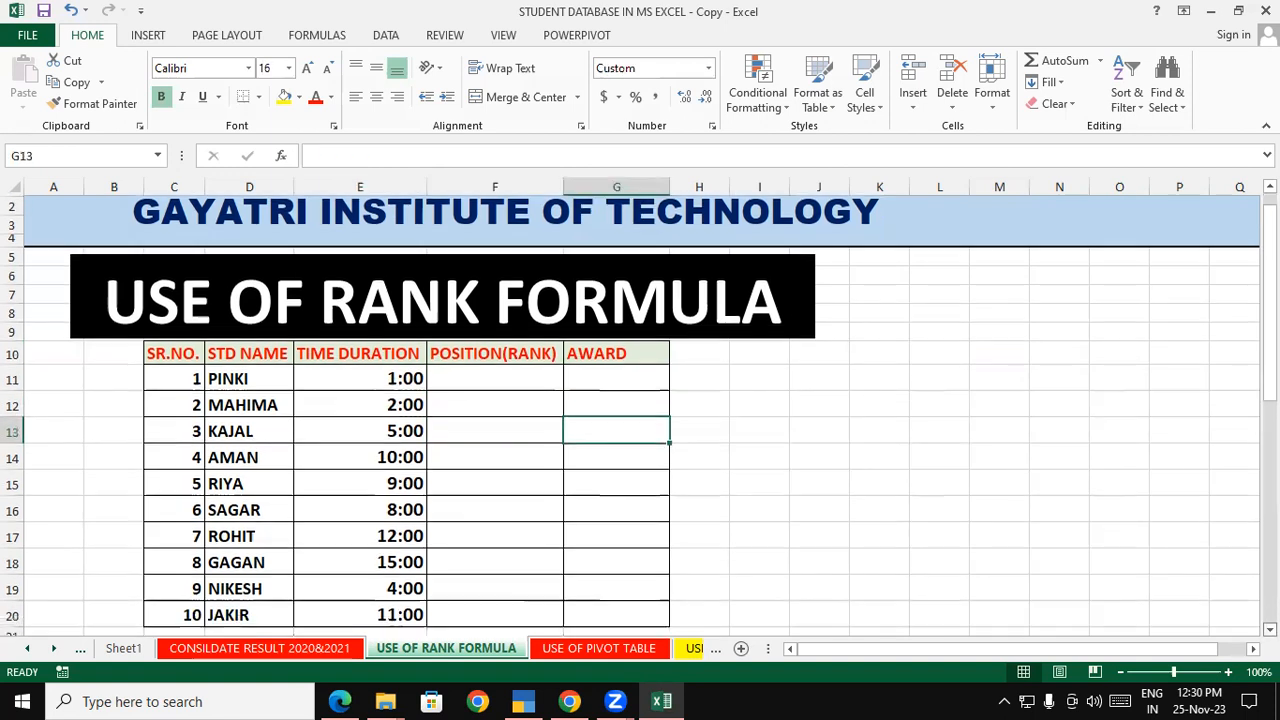
click(267, 377)
click(265, 403)
click(258, 430)
click(251, 458)
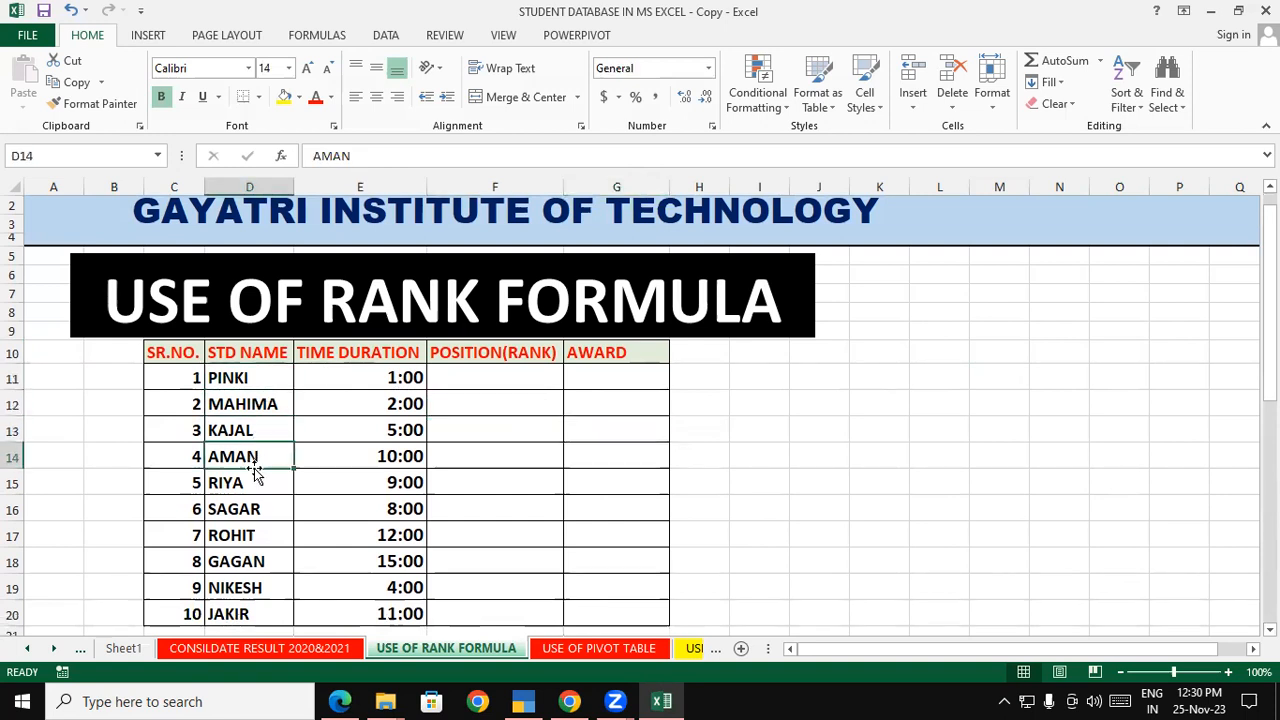
click(246, 540)
click(597, 489)
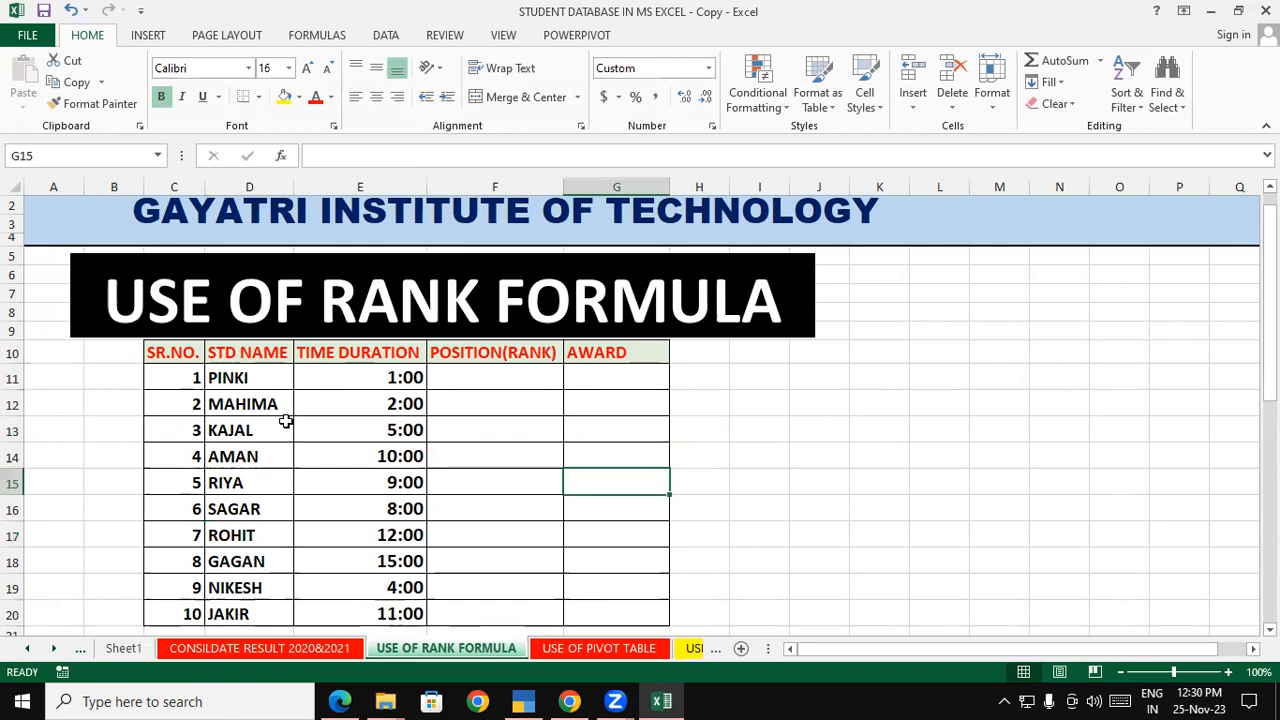
drag(222, 370, 425, 616)
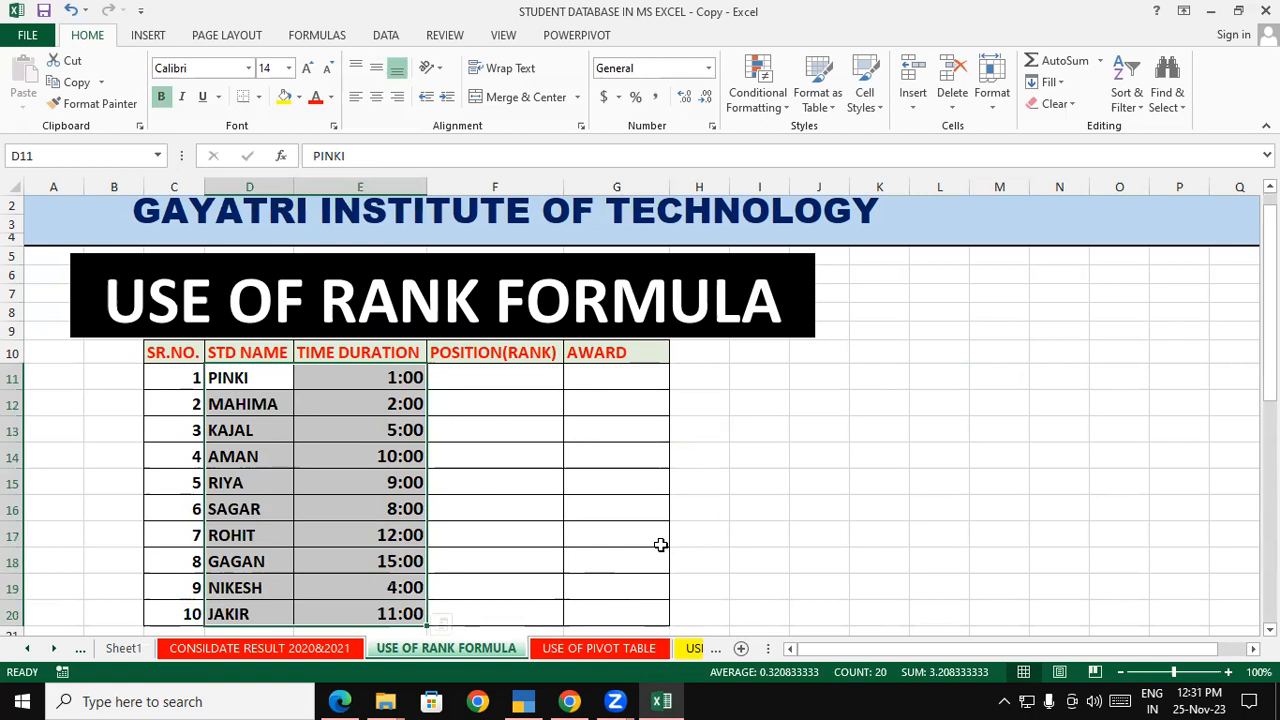
click(660, 544)
Compare individual time durations in E11:E20 to see how the students' positions should be ranked
click(397, 378)
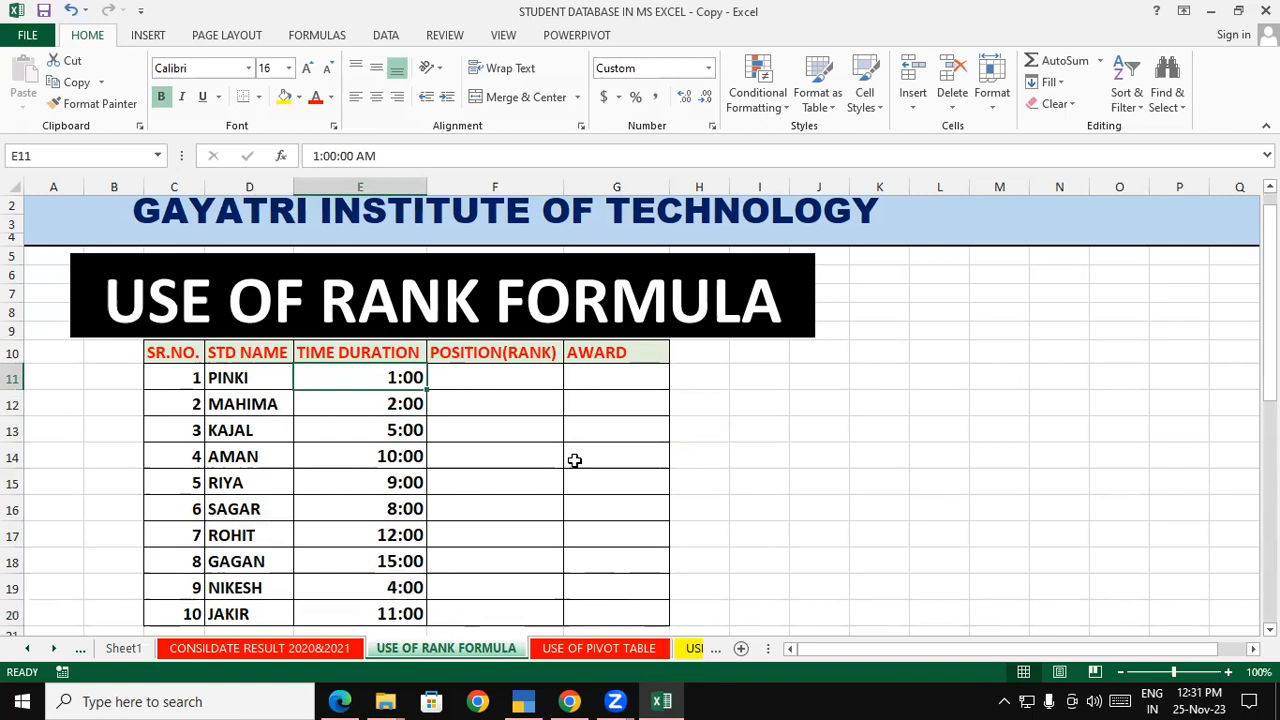
click(543, 428)
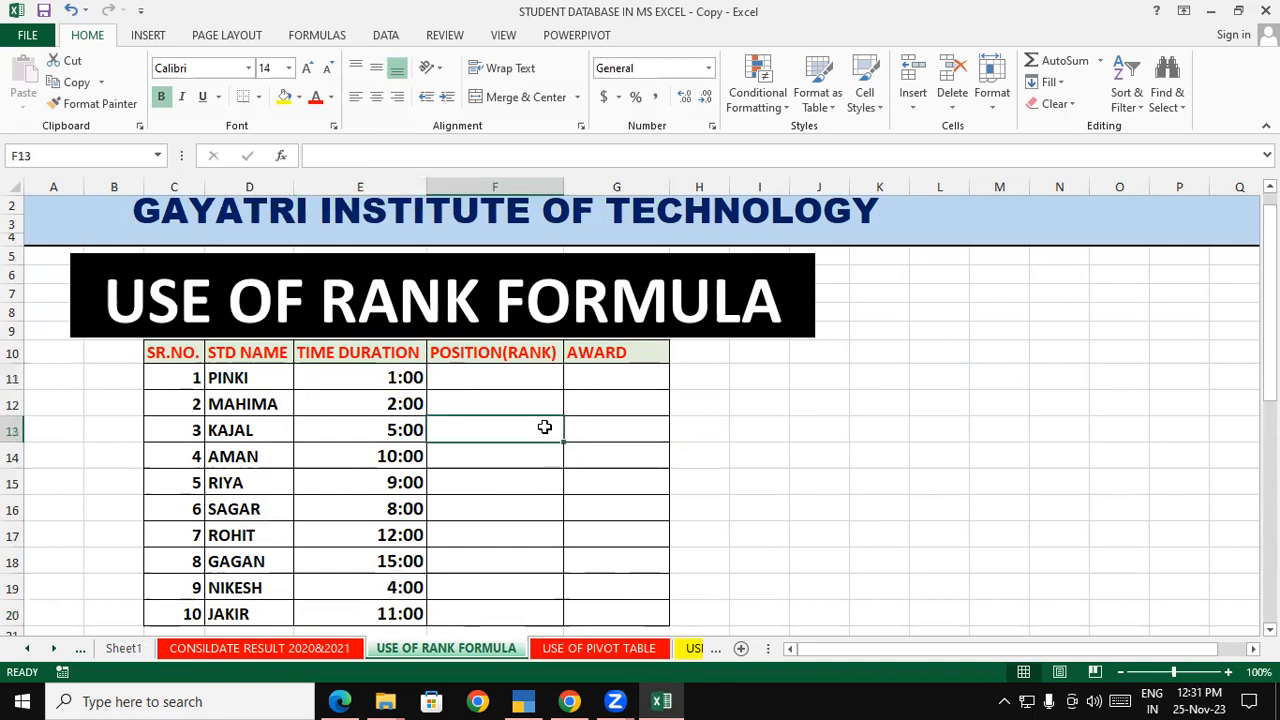
click(383, 377)
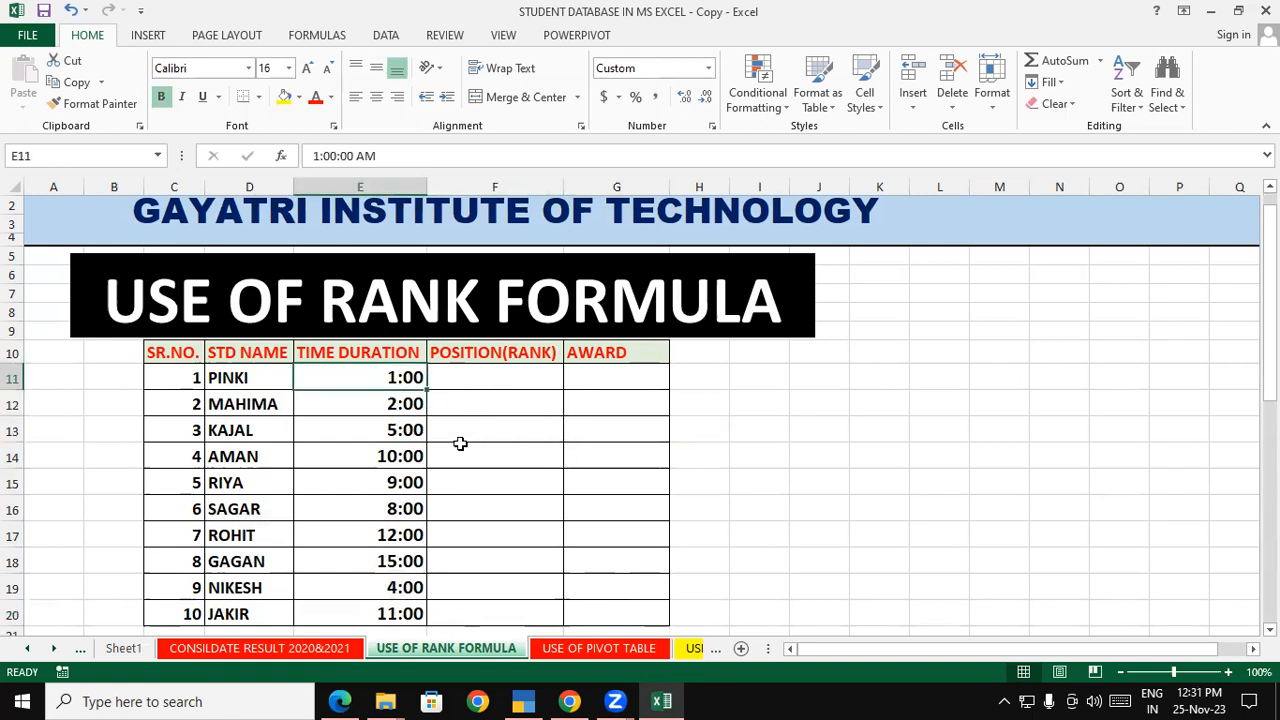
click(548, 500)
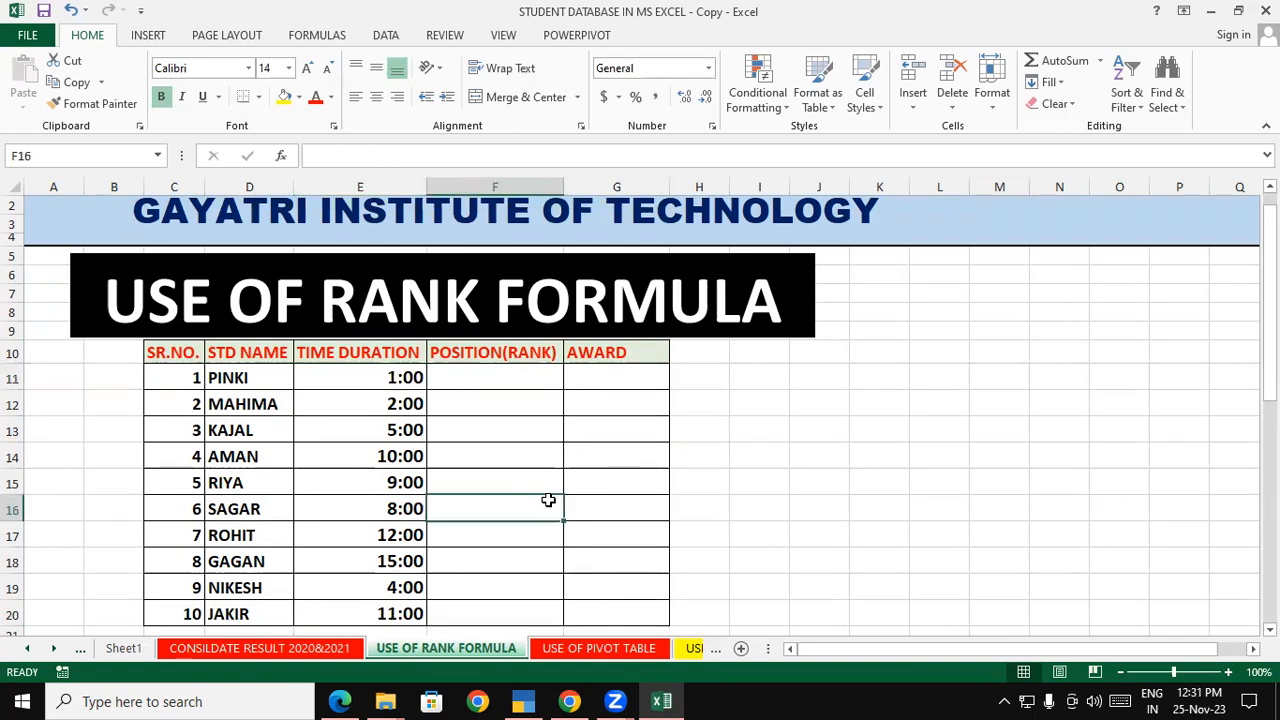
click(412, 403)
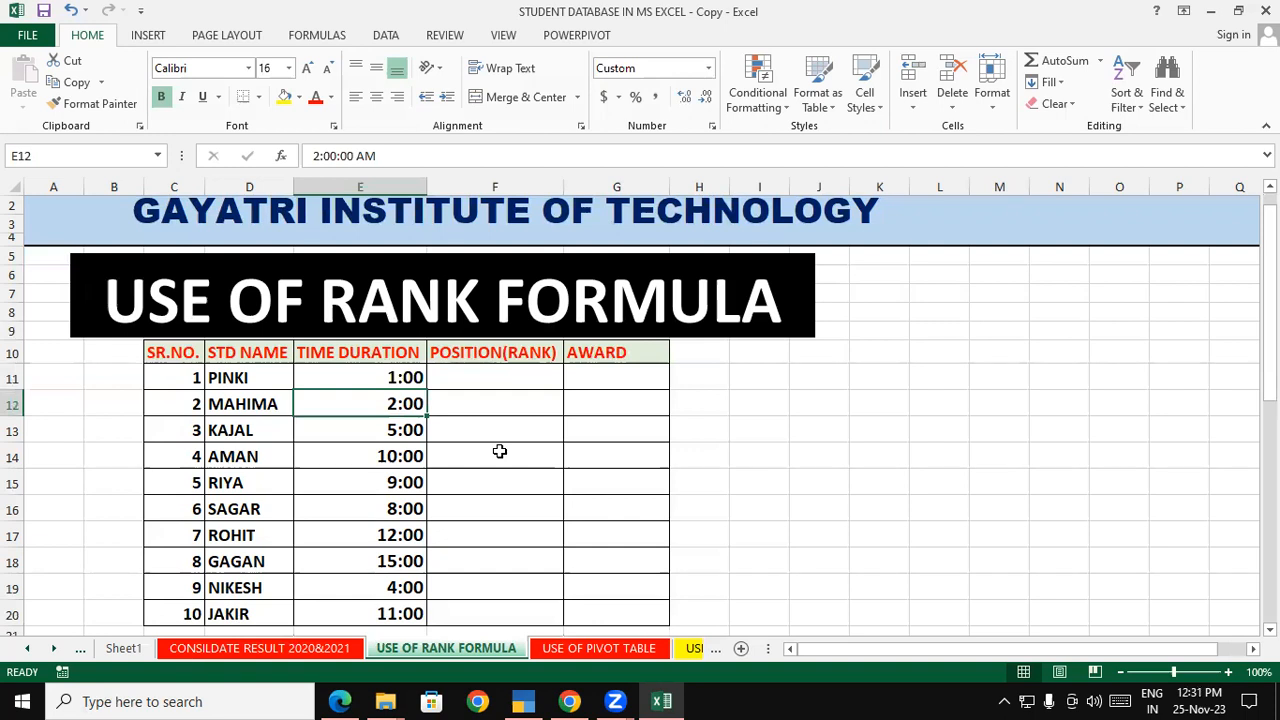
drag(503, 377, 540, 510)
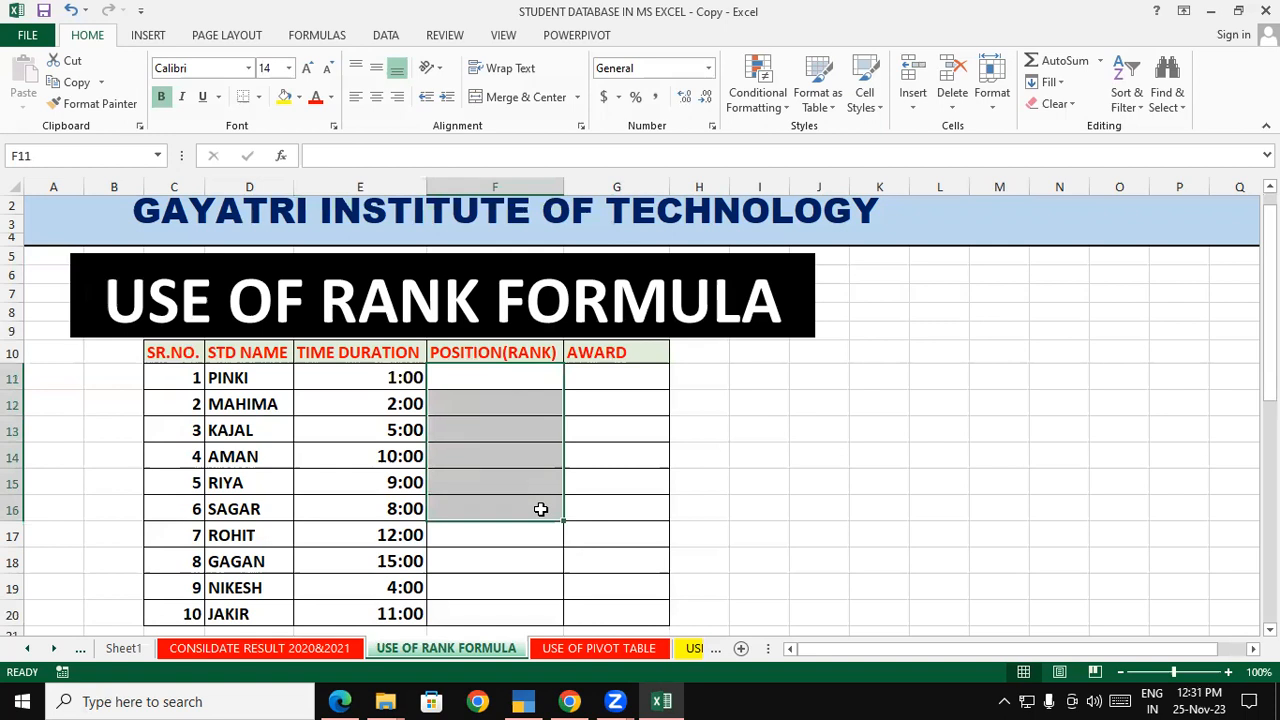
click(617, 530)
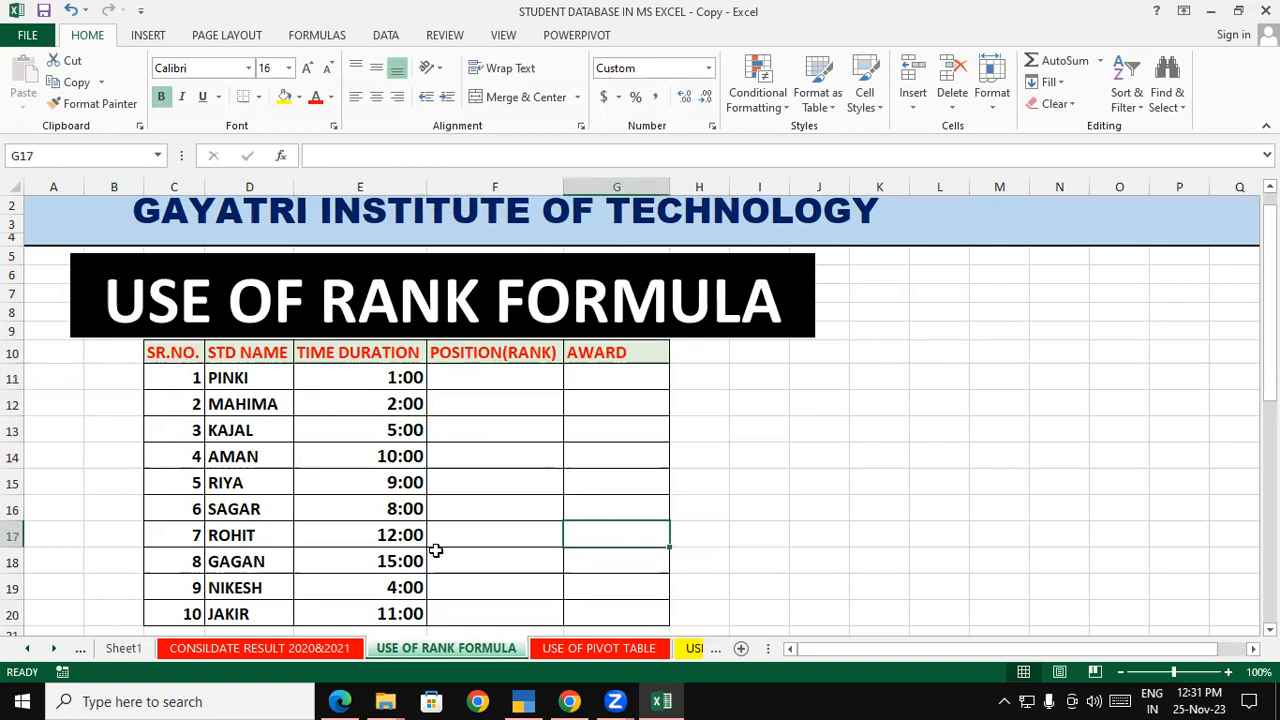
click(405, 561)
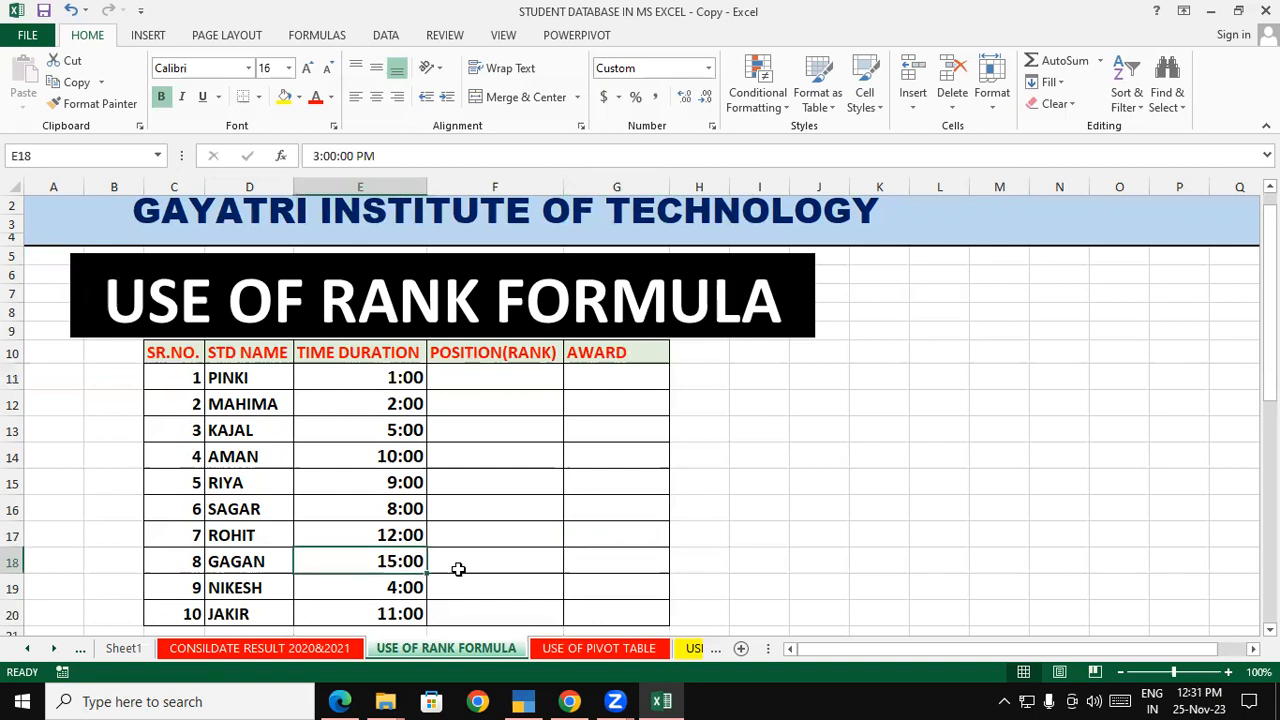
click(625, 567)
click(374, 384)
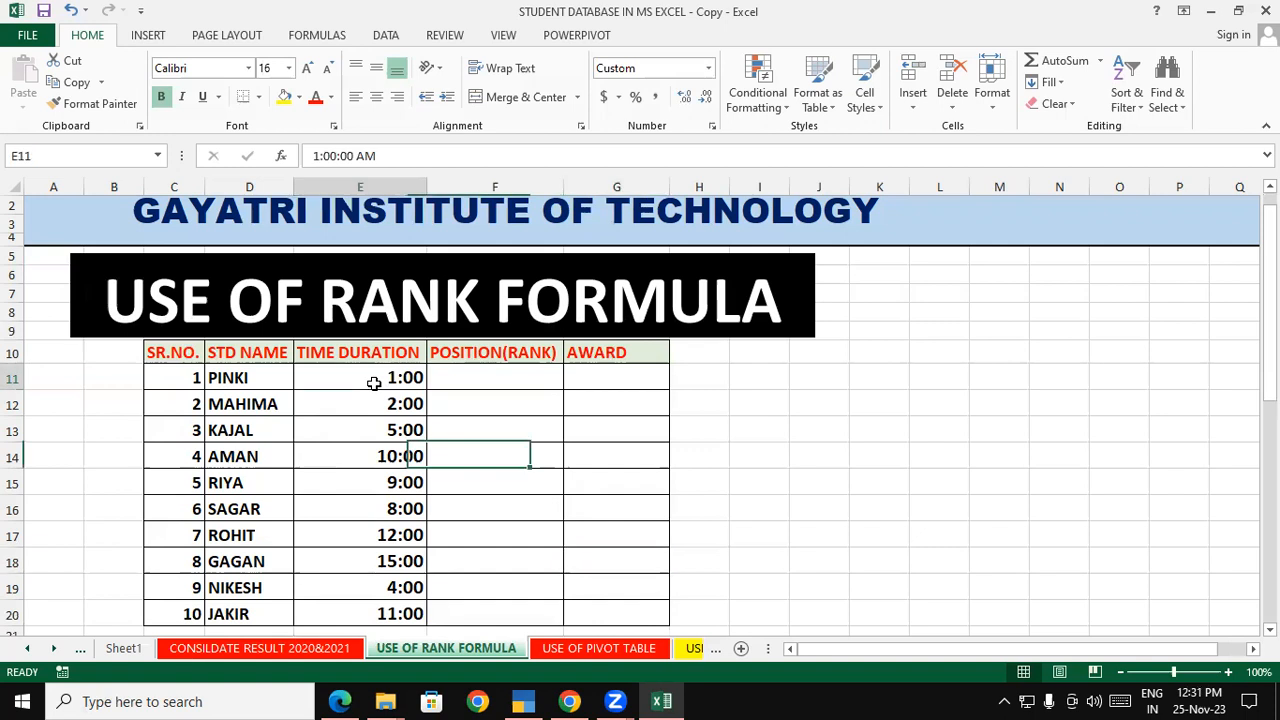
click(575, 455)
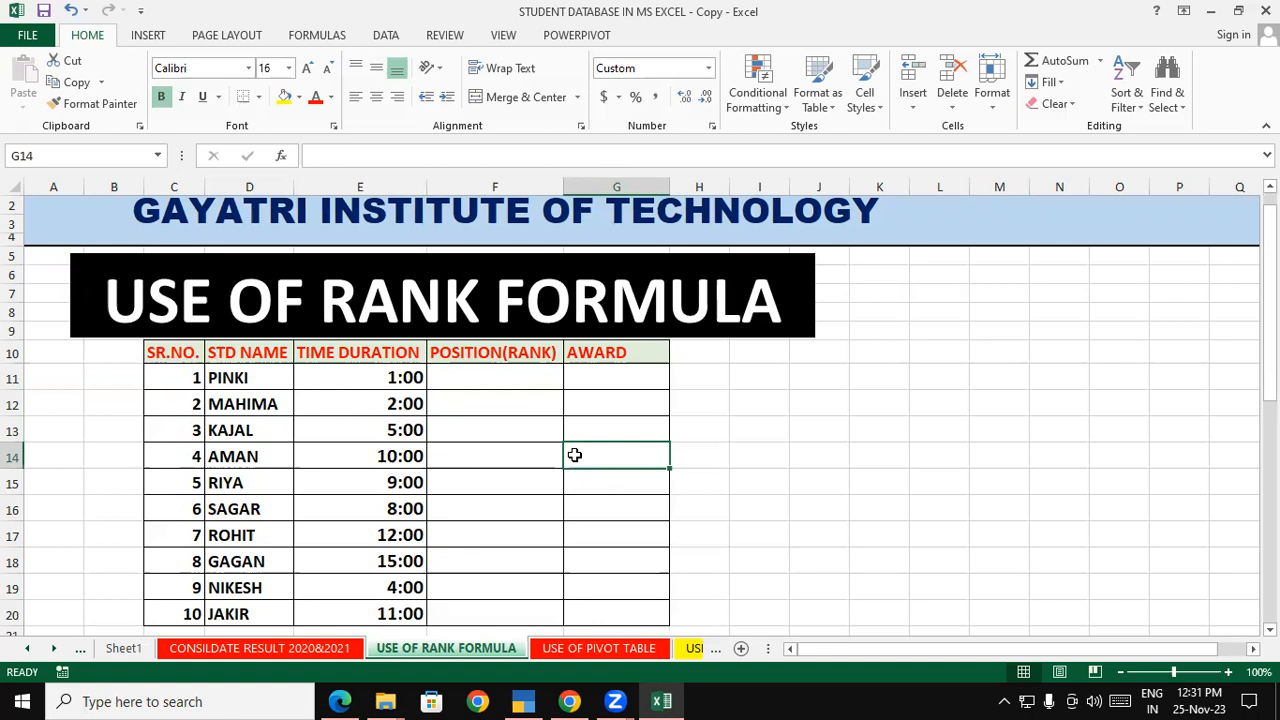
click(345, 561)
click(568, 547)
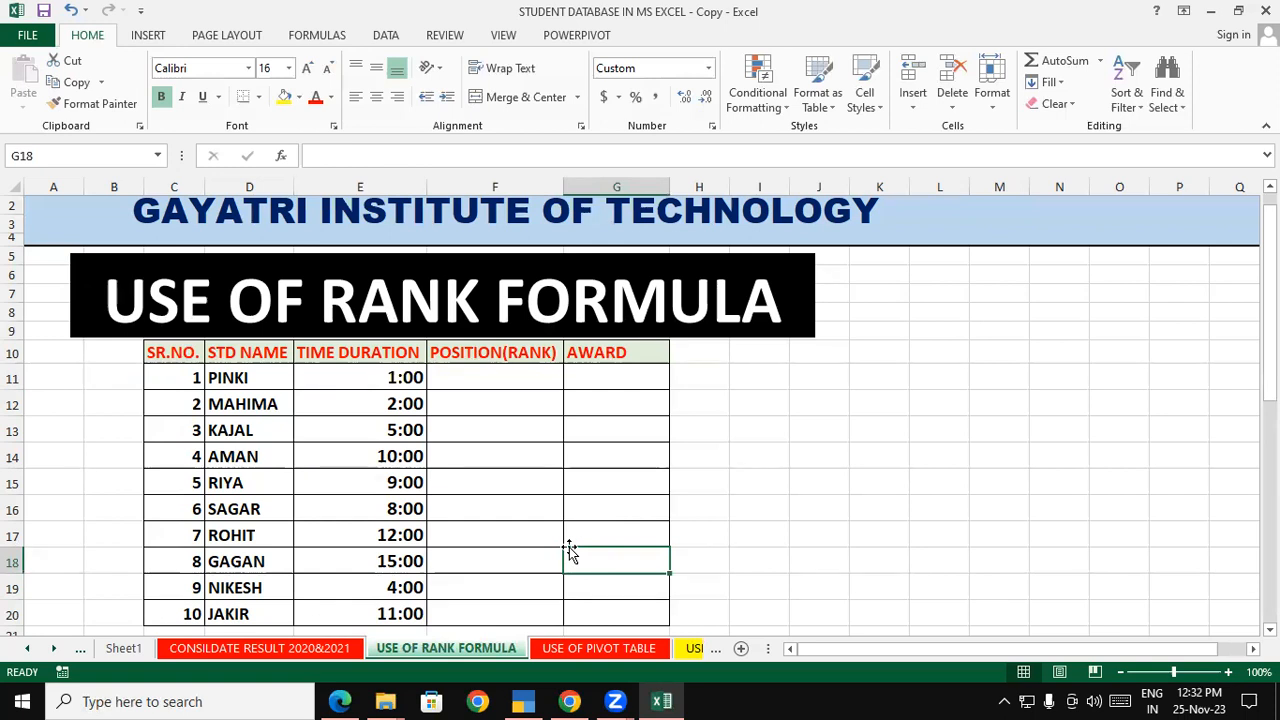
click(525, 379)
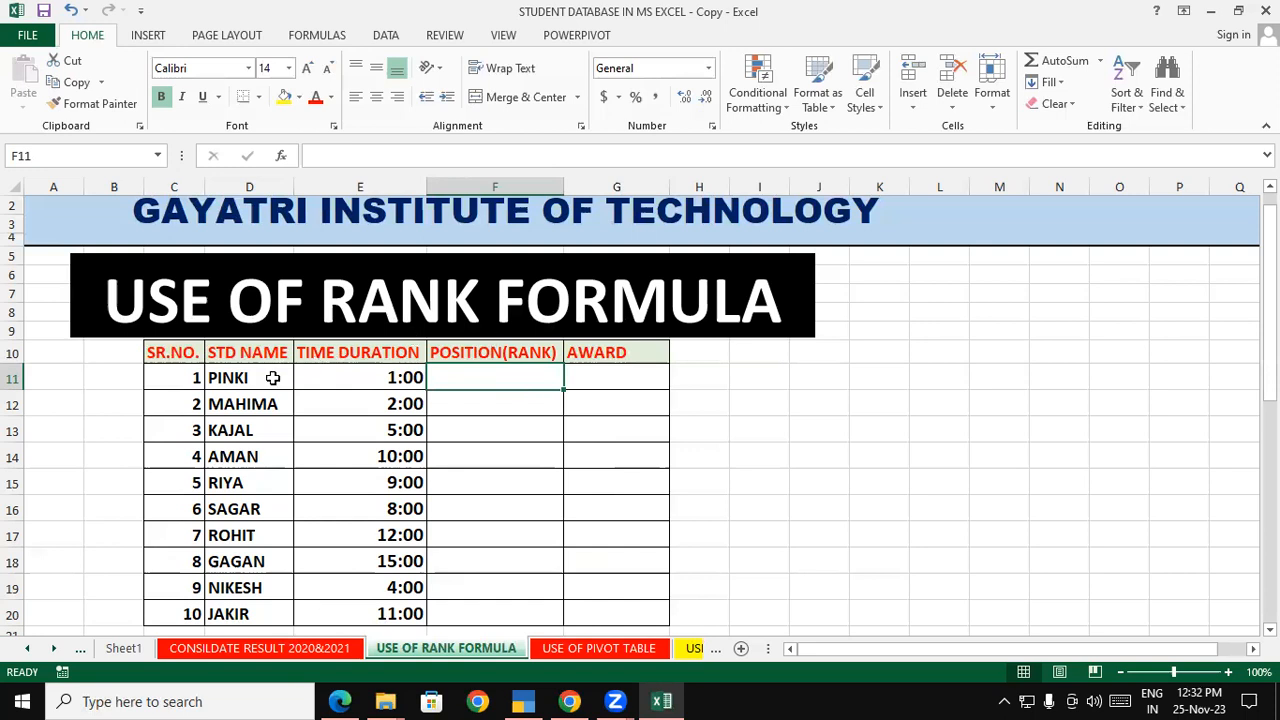
drag(420, 376, 400, 612)
click(546, 540)
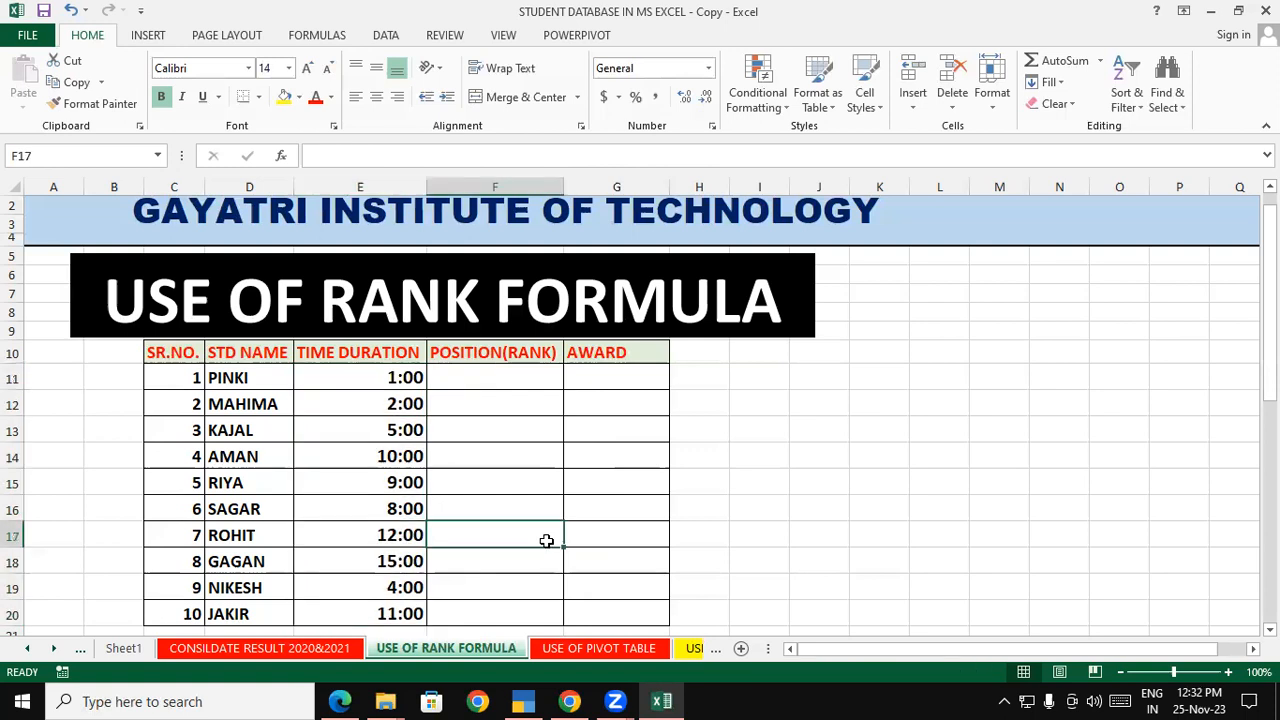
Enter =RANK(E11,$E$11:$E$20,1) in F11 to rank the first student's time in ascending order
click(501, 367)
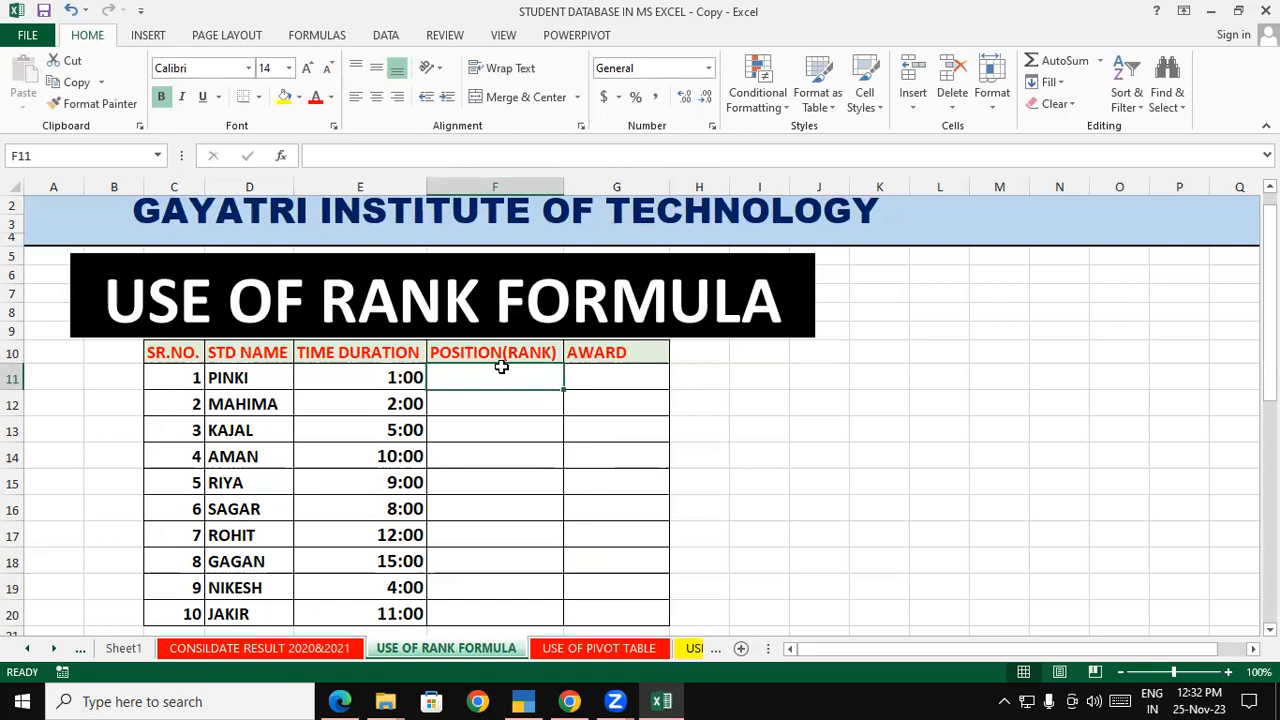
text(=r)
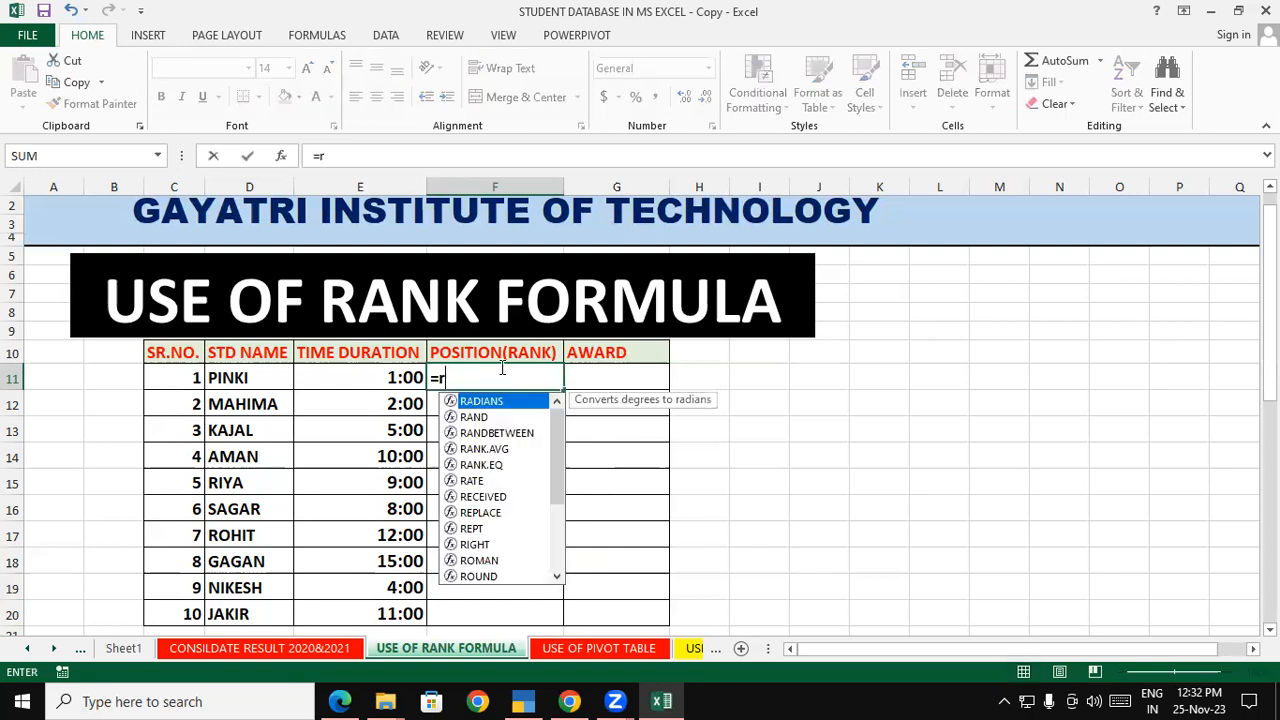
text(ank()
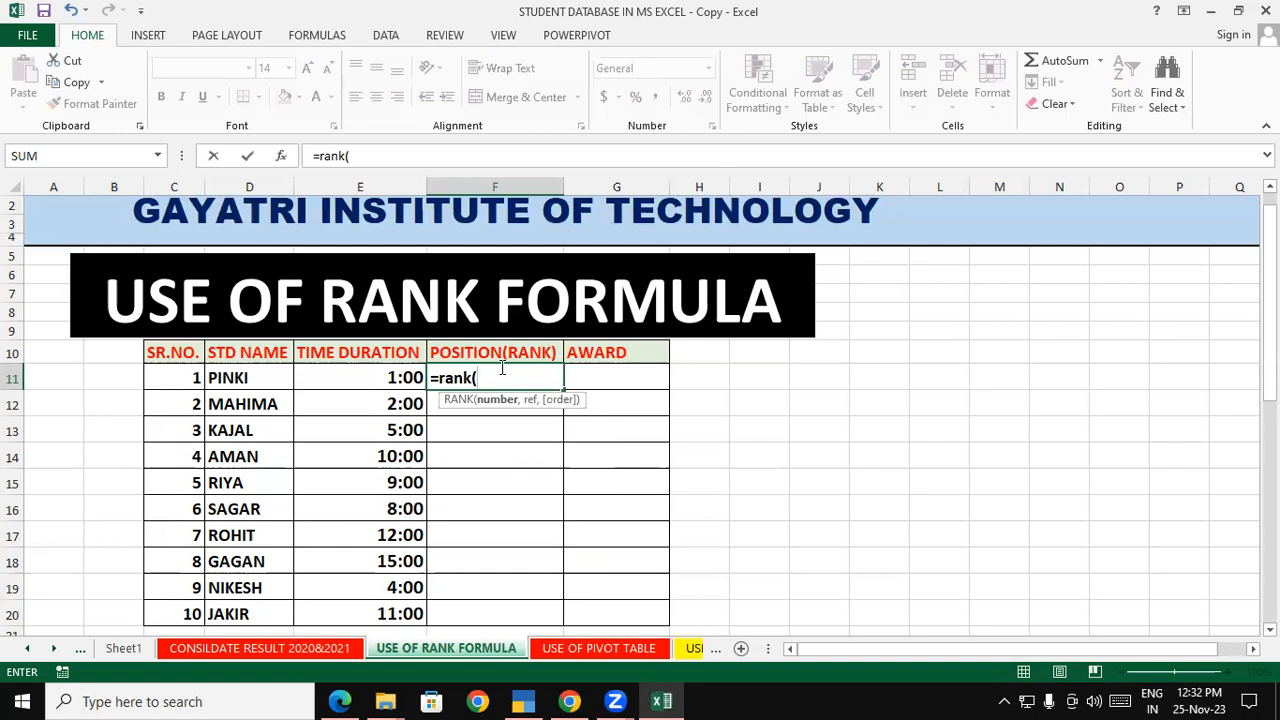
click(378, 372)
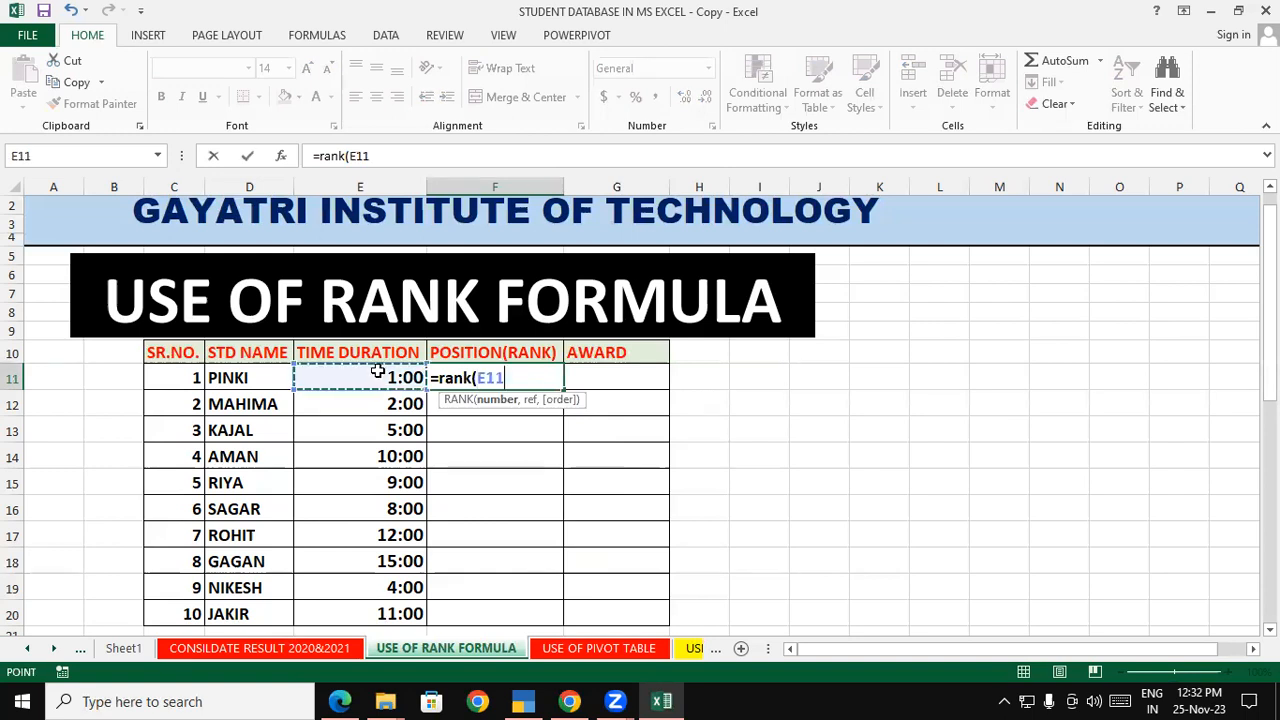
text(,)
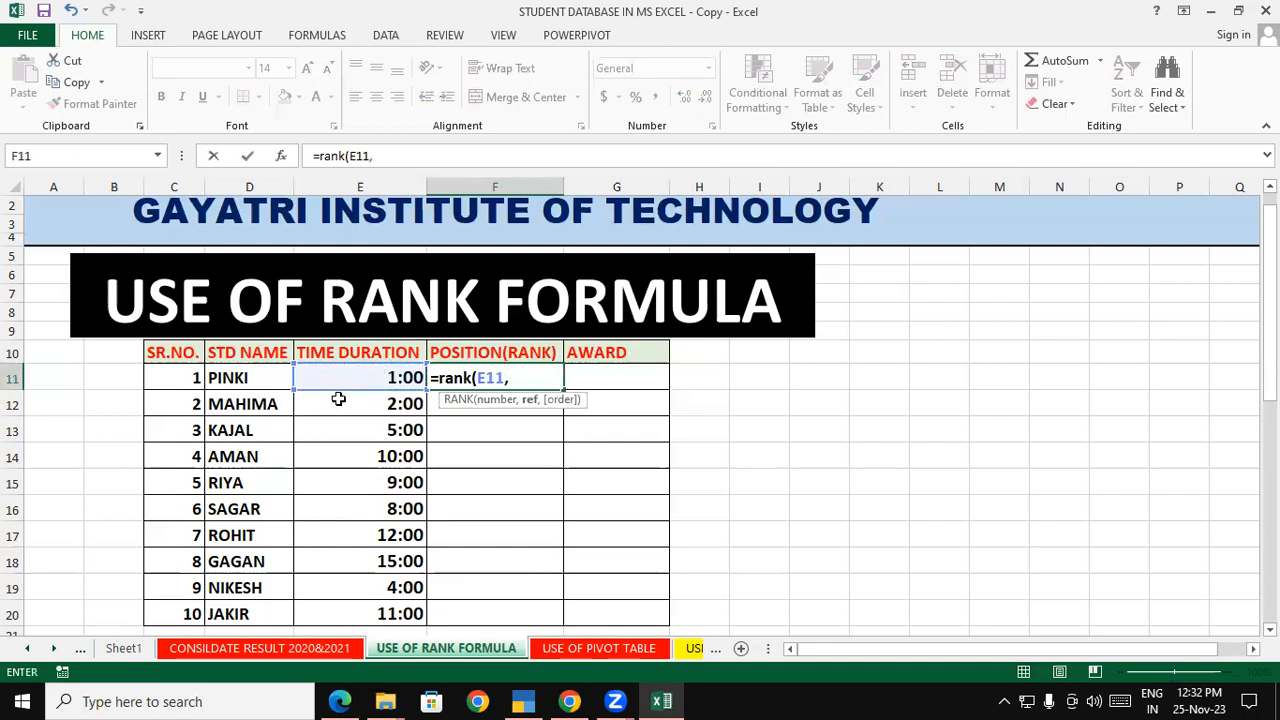
drag(349, 371, 358, 618)
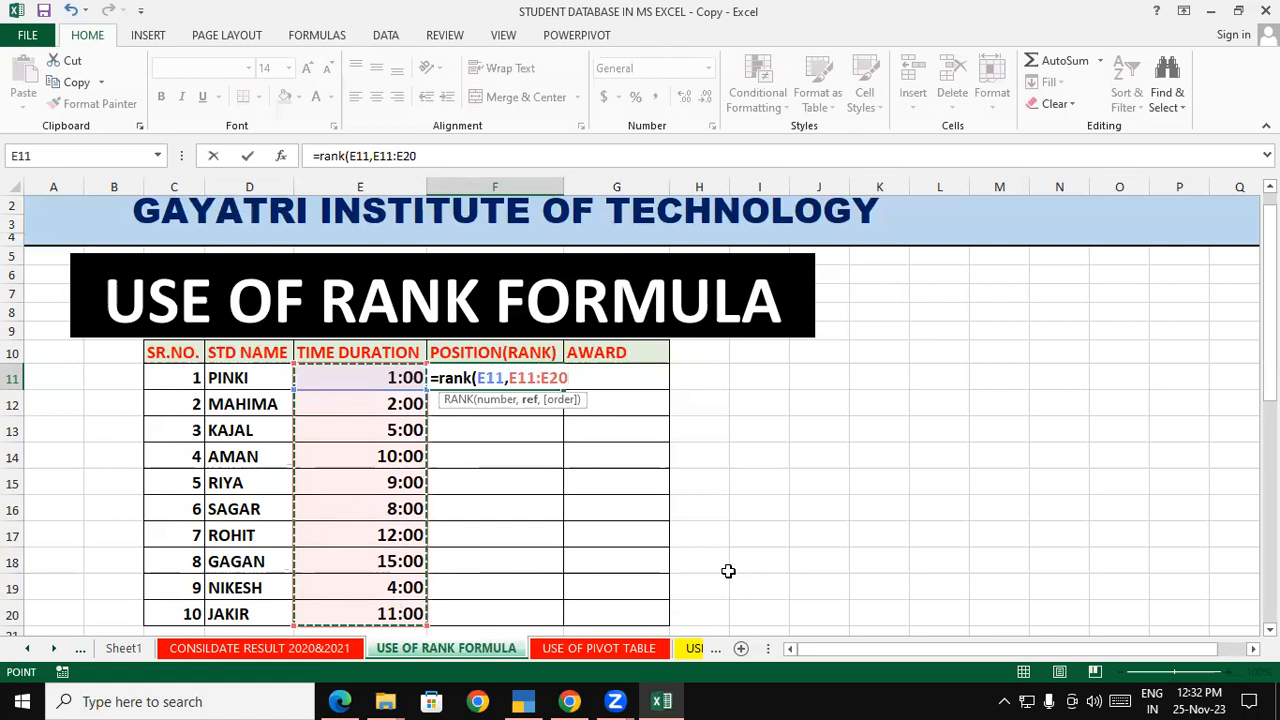
key(F4)
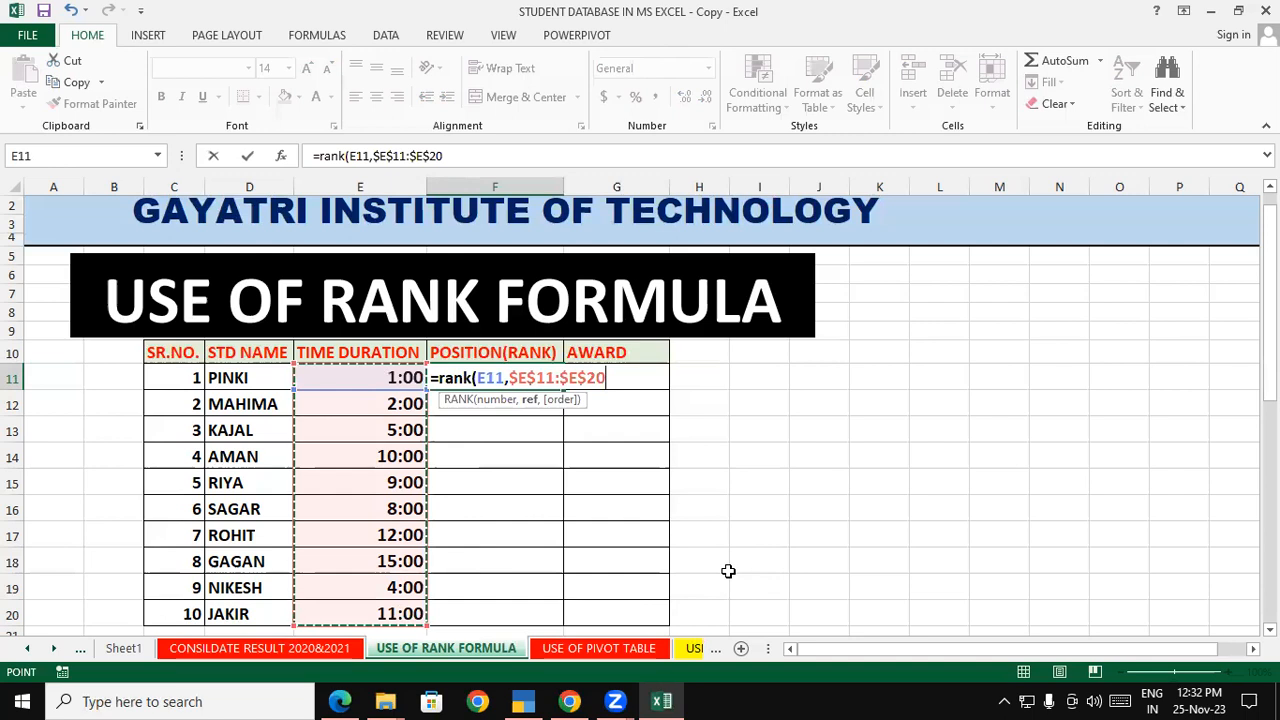
text(,)
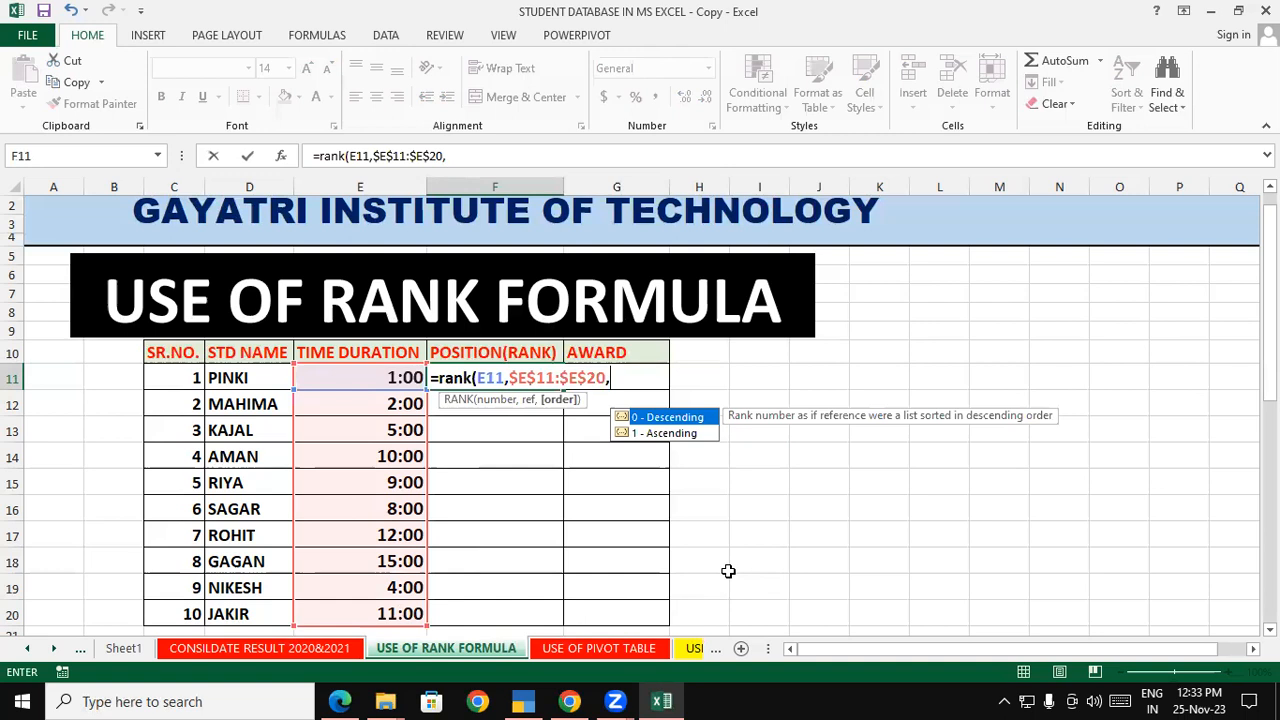
text(1))
key(Return)
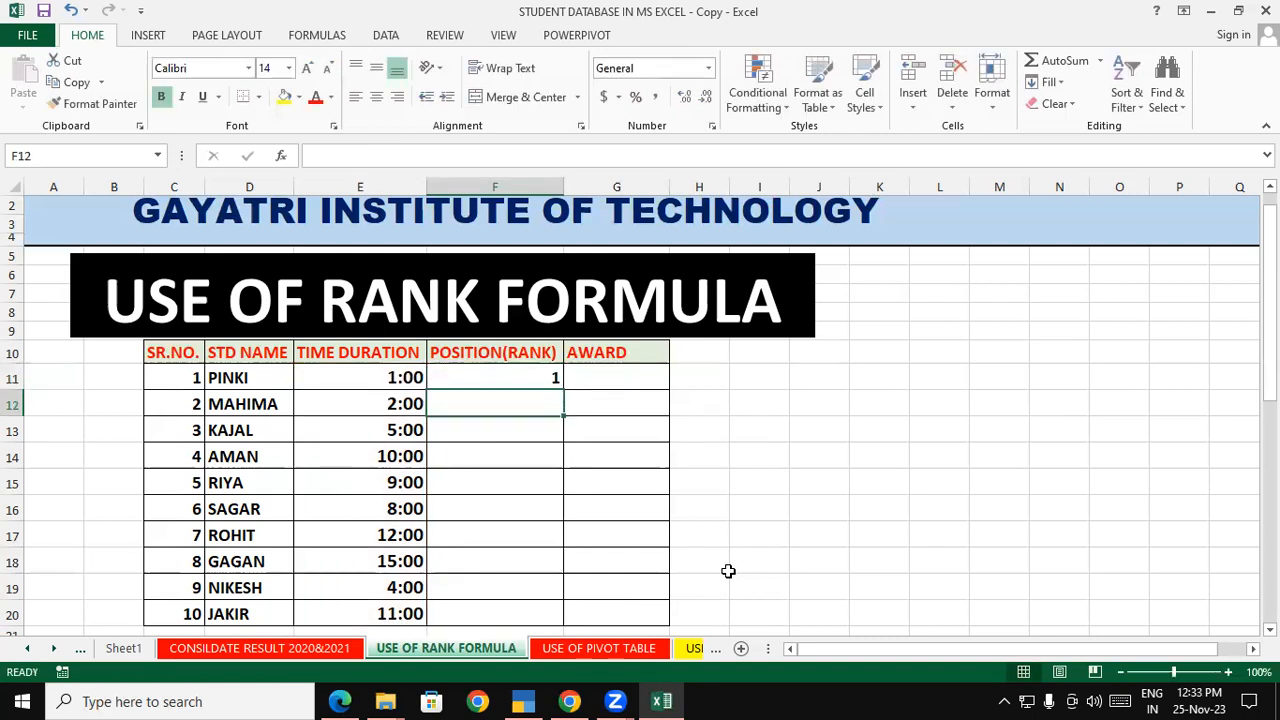
Fill the rank formula from F11 down to F20 and review the resulting positions
click(538, 379)
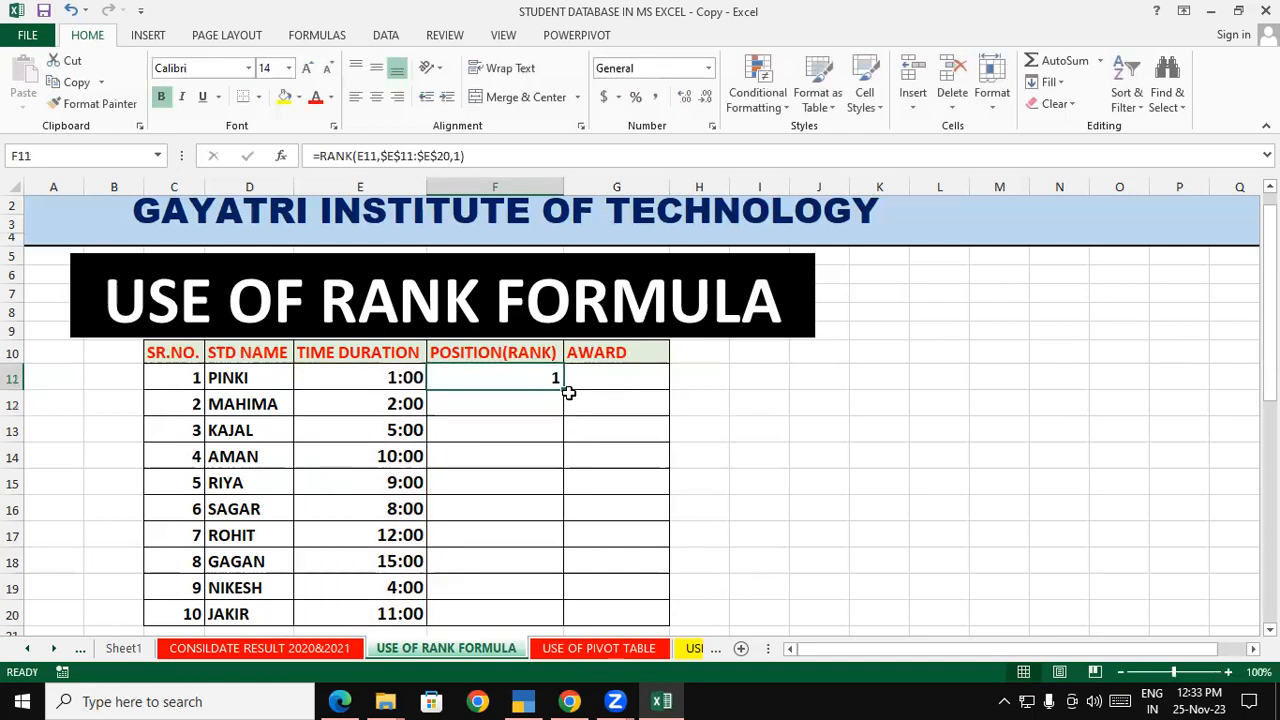
double_click(566, 391)
click(667, 452)
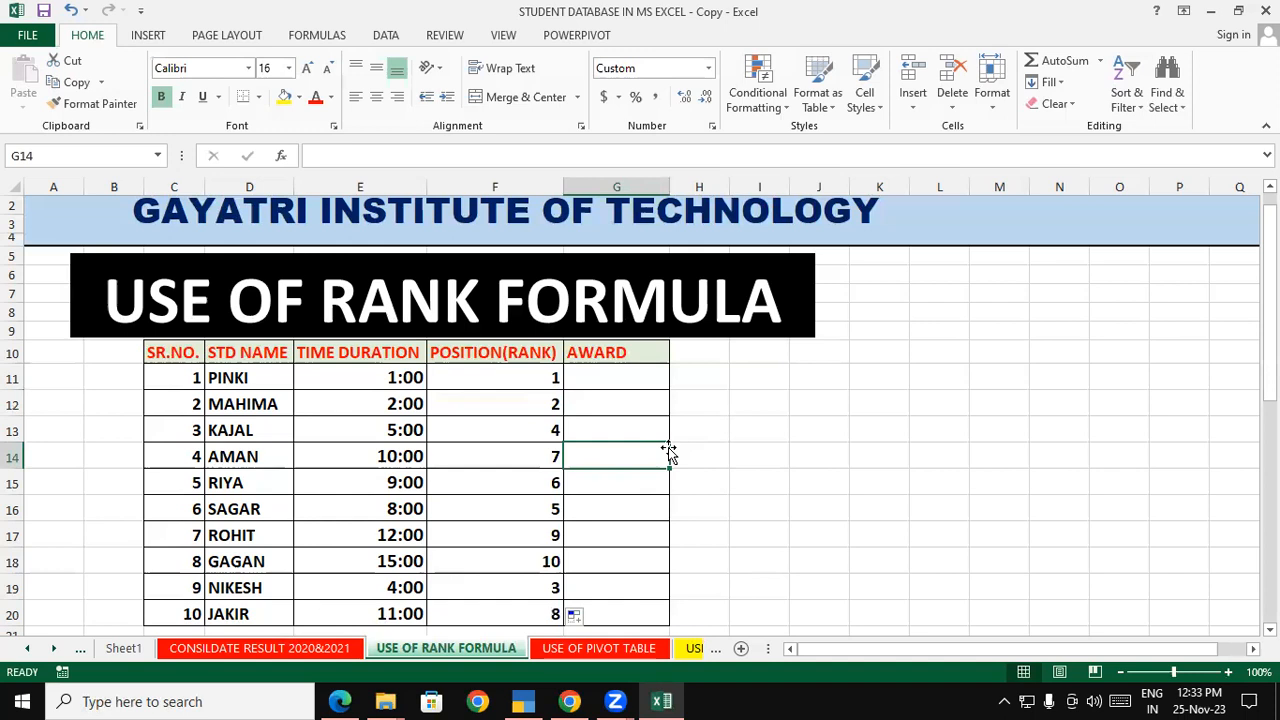
drag(517, 360, 540, 622)
click(882, 545)
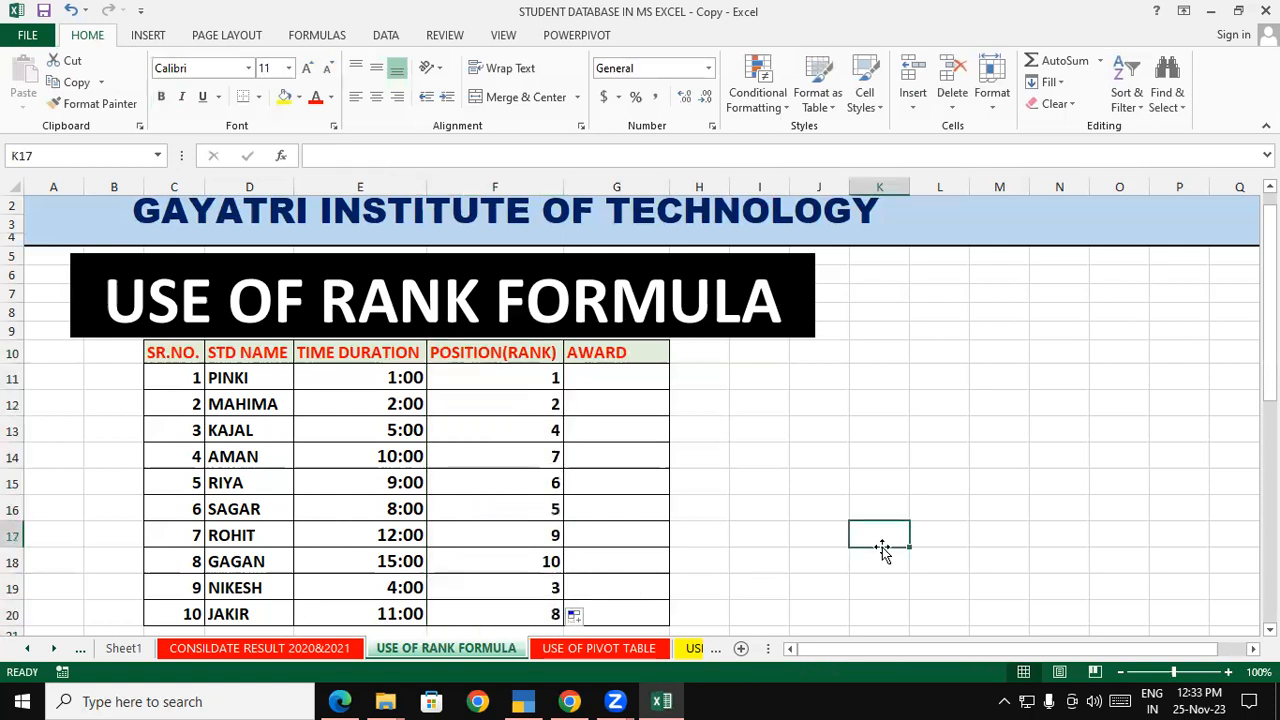
Clear the ranks from F11:F20 in the POSITION(RANK) column
drag(480, 376, 517, 626)
key(Delete)
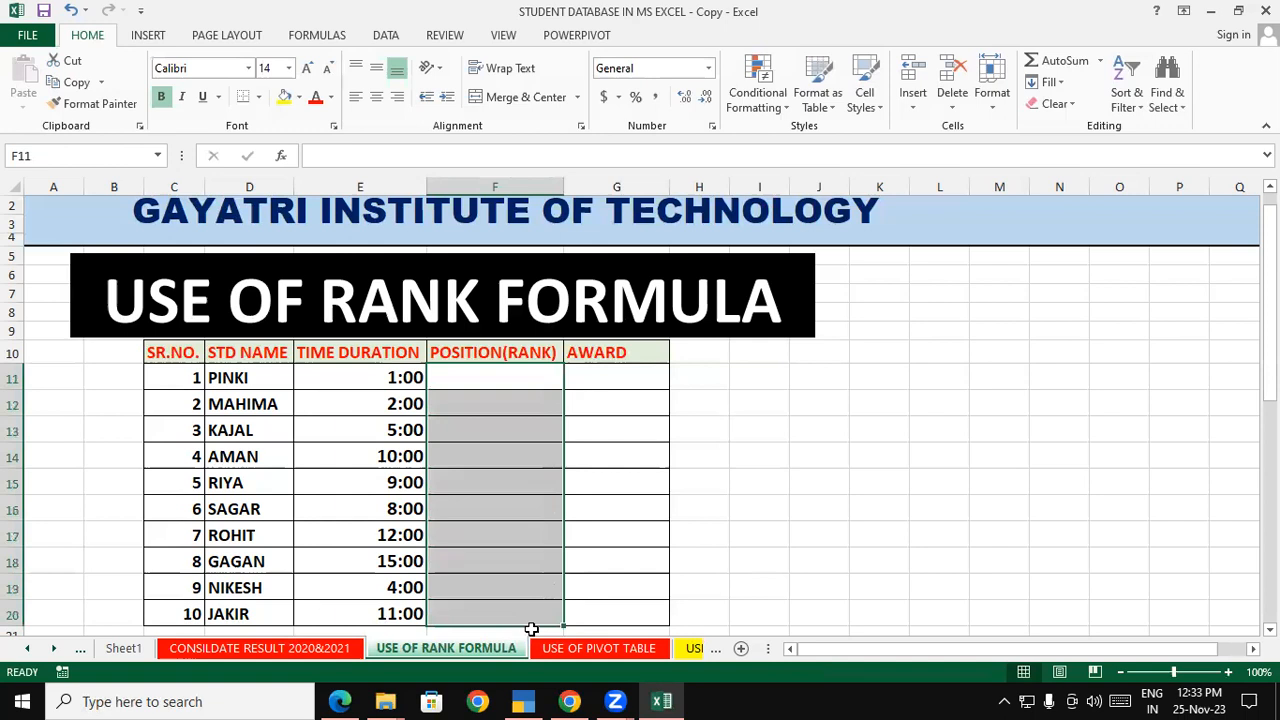
click(620, 612)
Enter =RANK(E11,E11:E20,1) in F11, leaving the time range as a relative reference
click(500, 370)
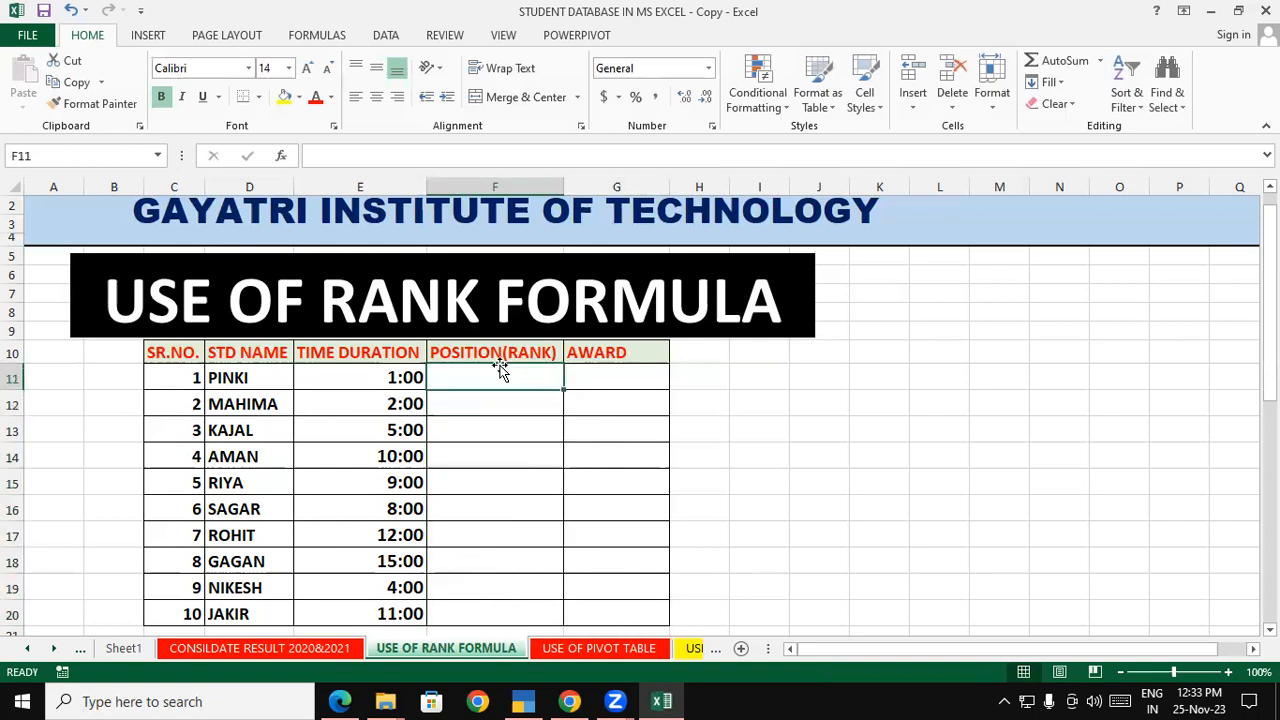
text(=ra)
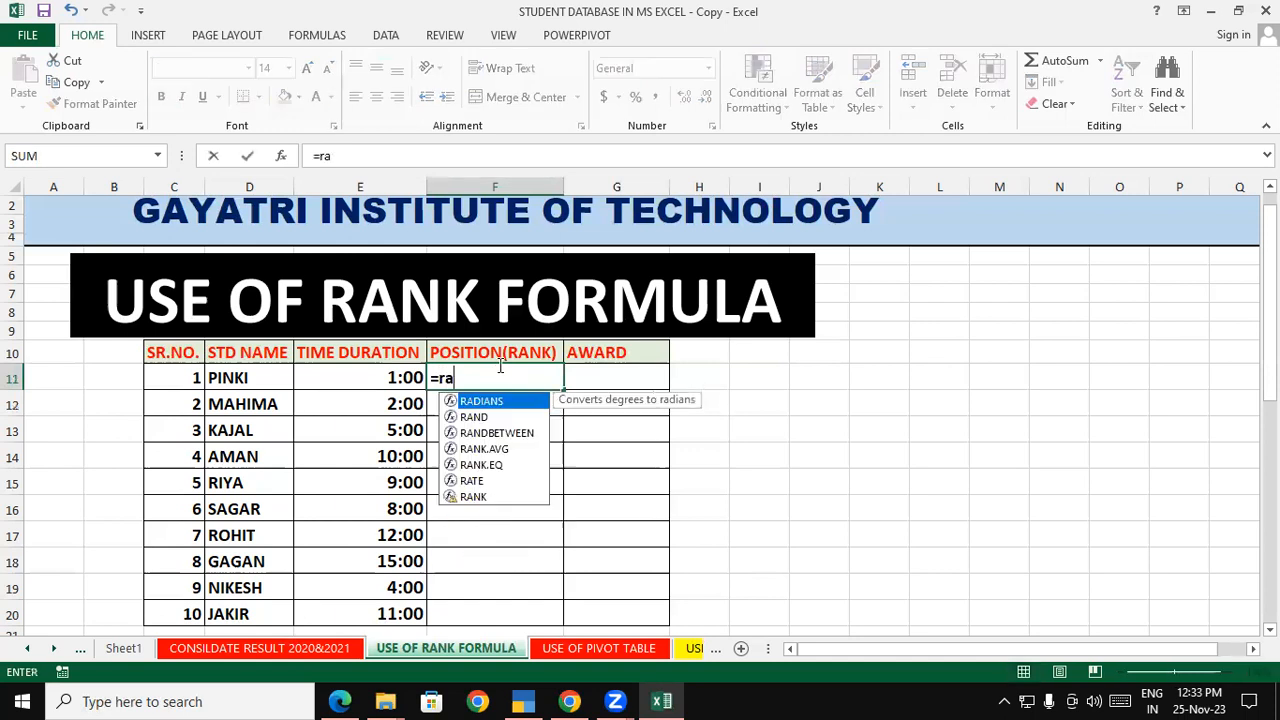
text(nk()
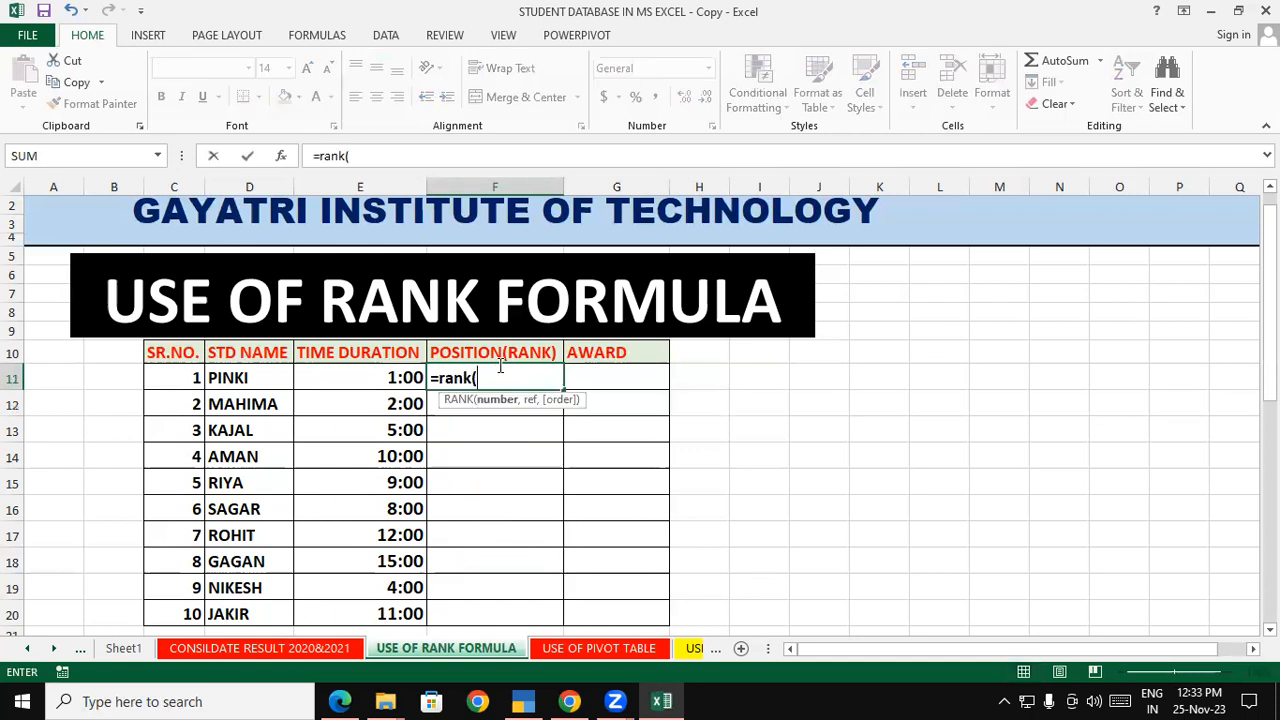
click(369, 378)
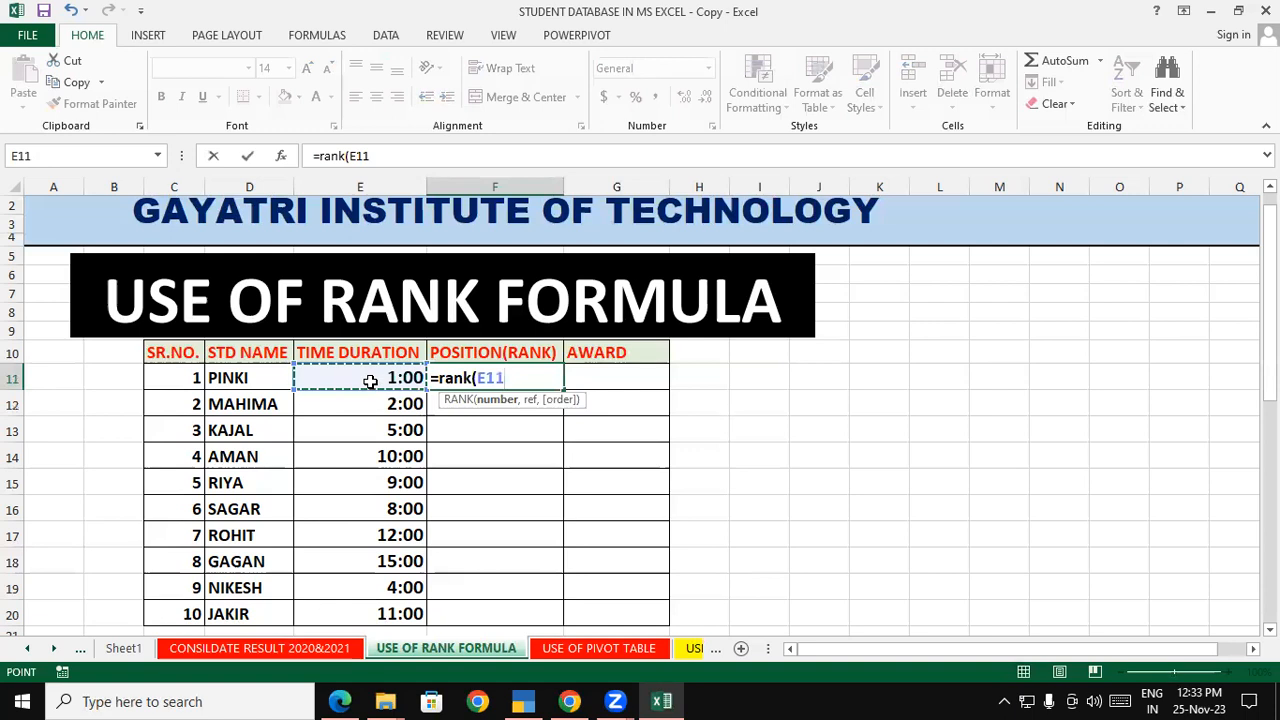
text(,)
drag(367, 376, 377, 611)
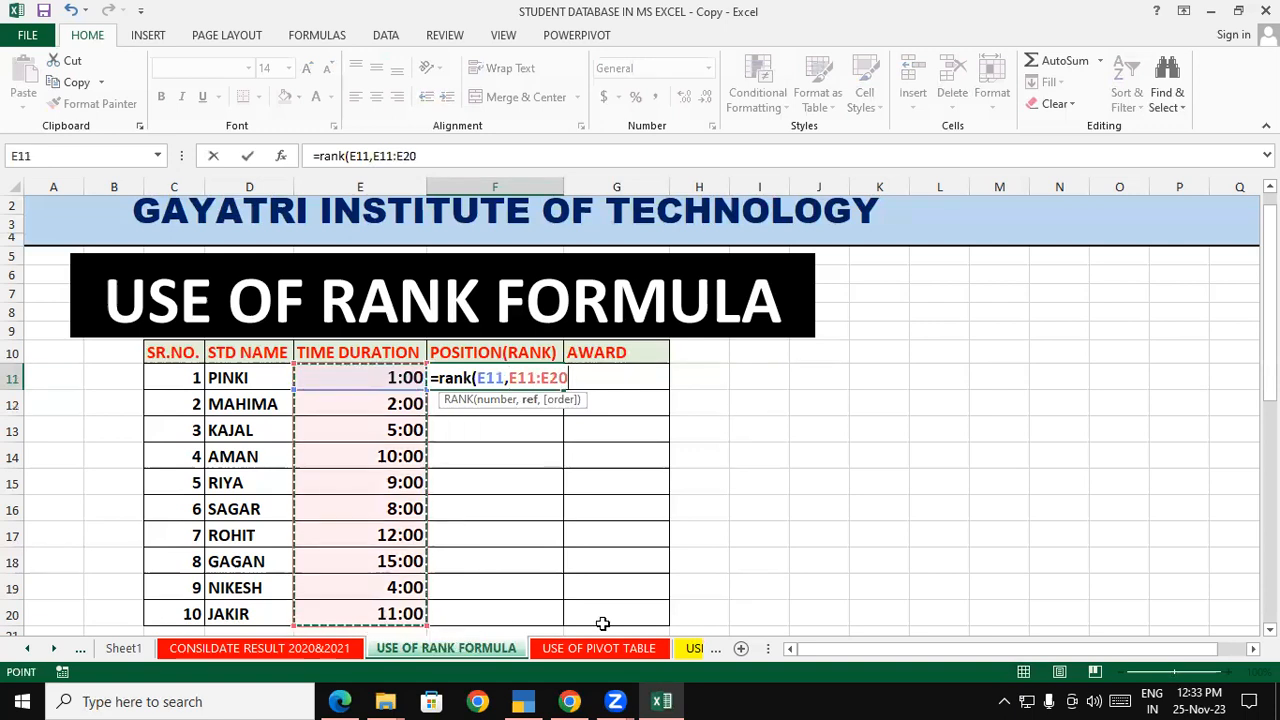
text(,1))
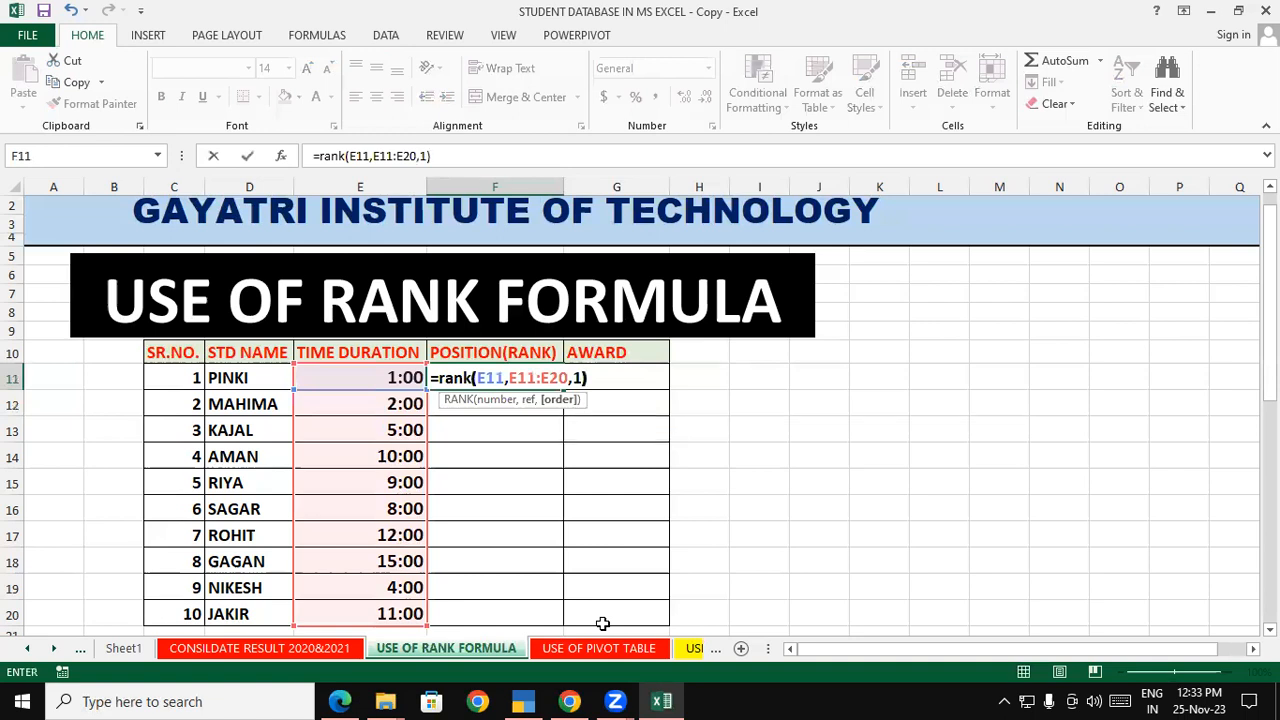
key(Return)
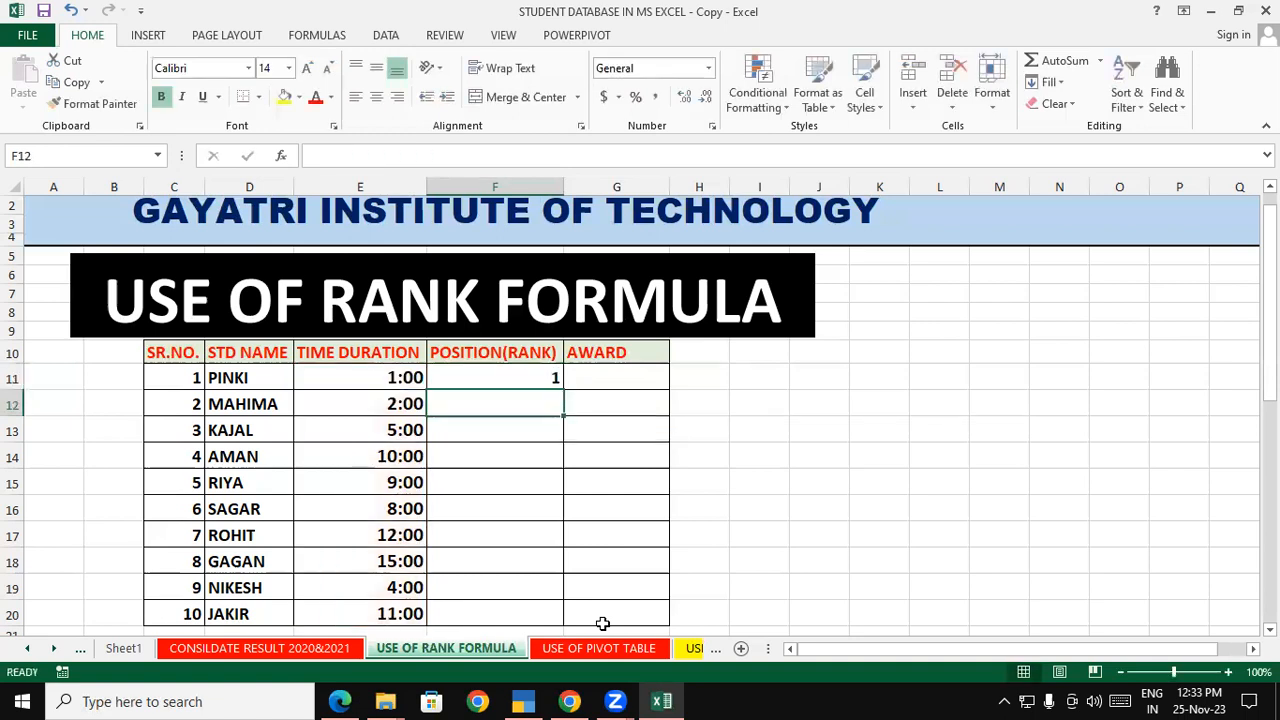
Fill the relative-reference rank formula from F11 down to F20 and review the resulting positions
click(535, 377)
double_click(563, 390)
click(651, 430)
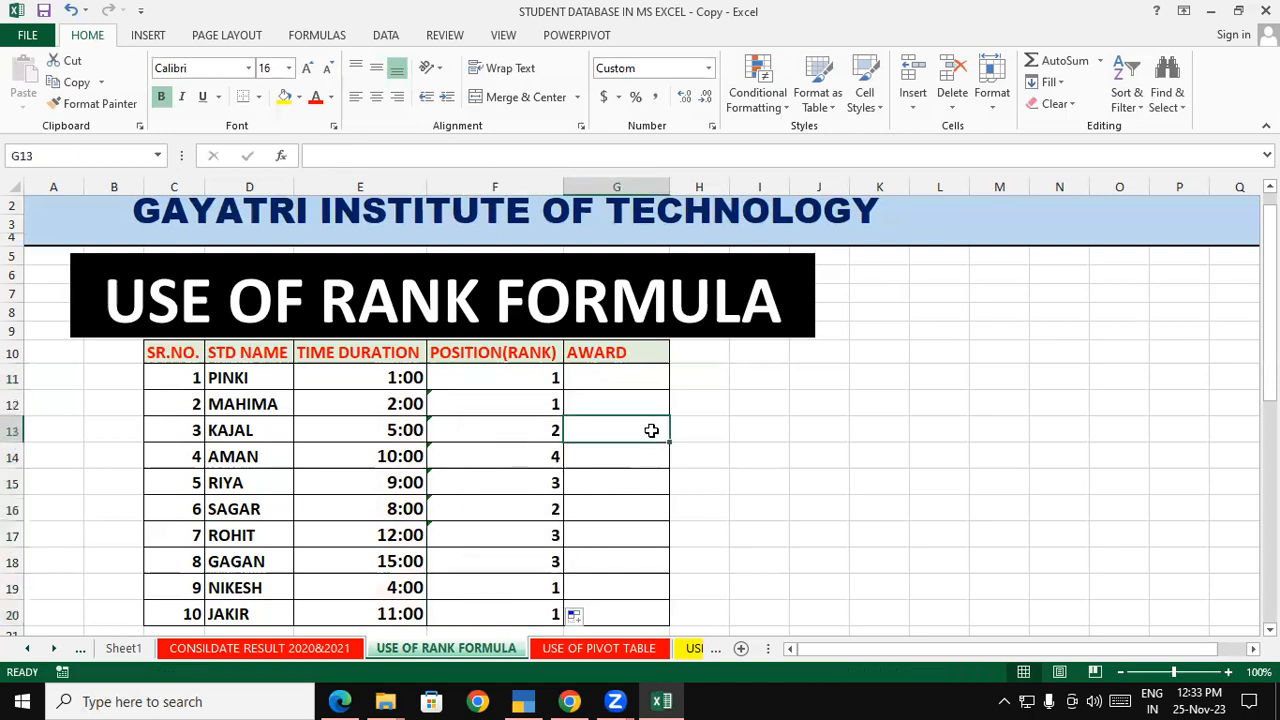
drag(626, 377, 607, 597)
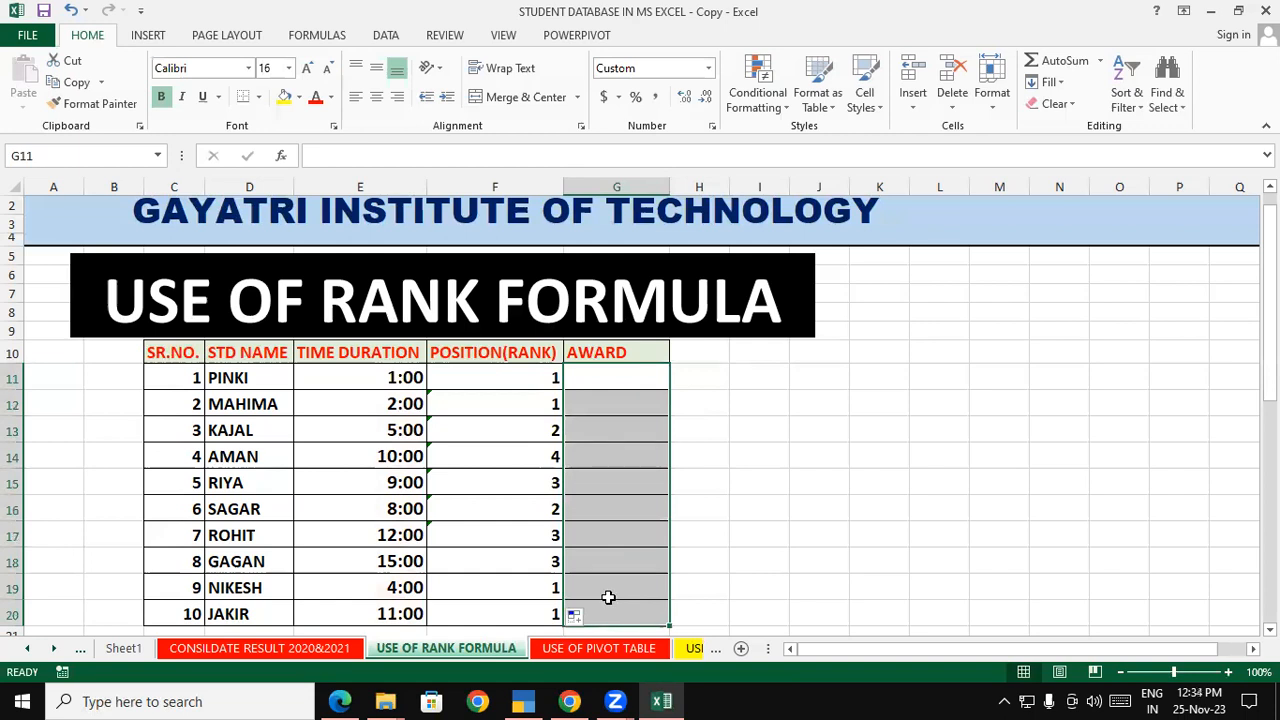
drag(490, 378, 527, 614)
click(608, 512)
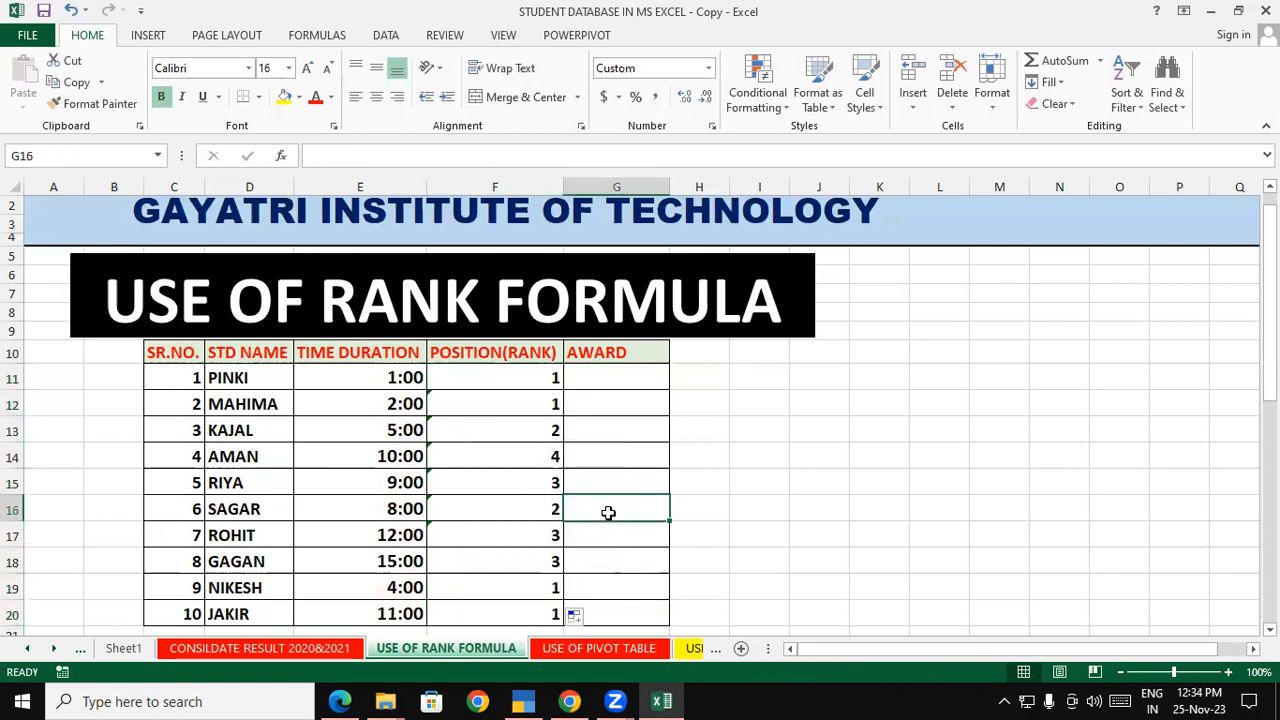
Delete the relative-reference rank formulas from F11:F20
drag(471, 386, 531, 621)
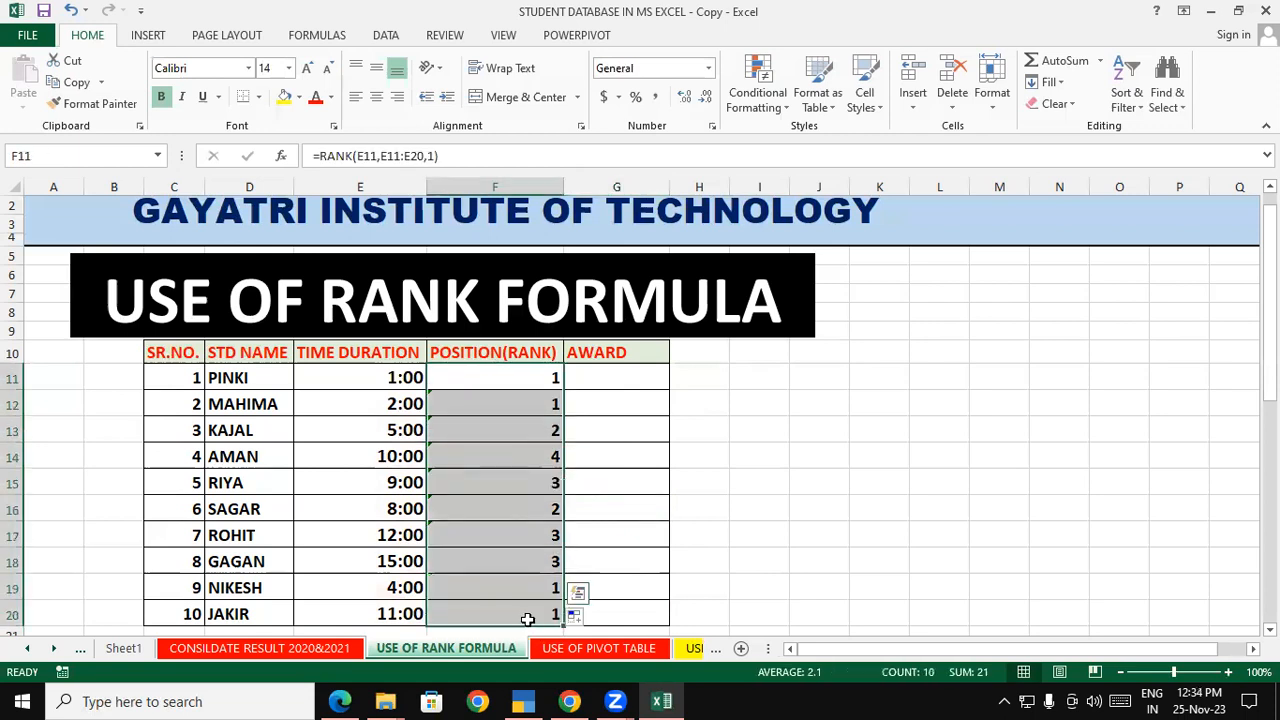
key(Delete)
click(643, 566)
Enter =RANK(E11,$E$11:$E$20,1) in F11, locking the time range with absolute references
click(533, 383)
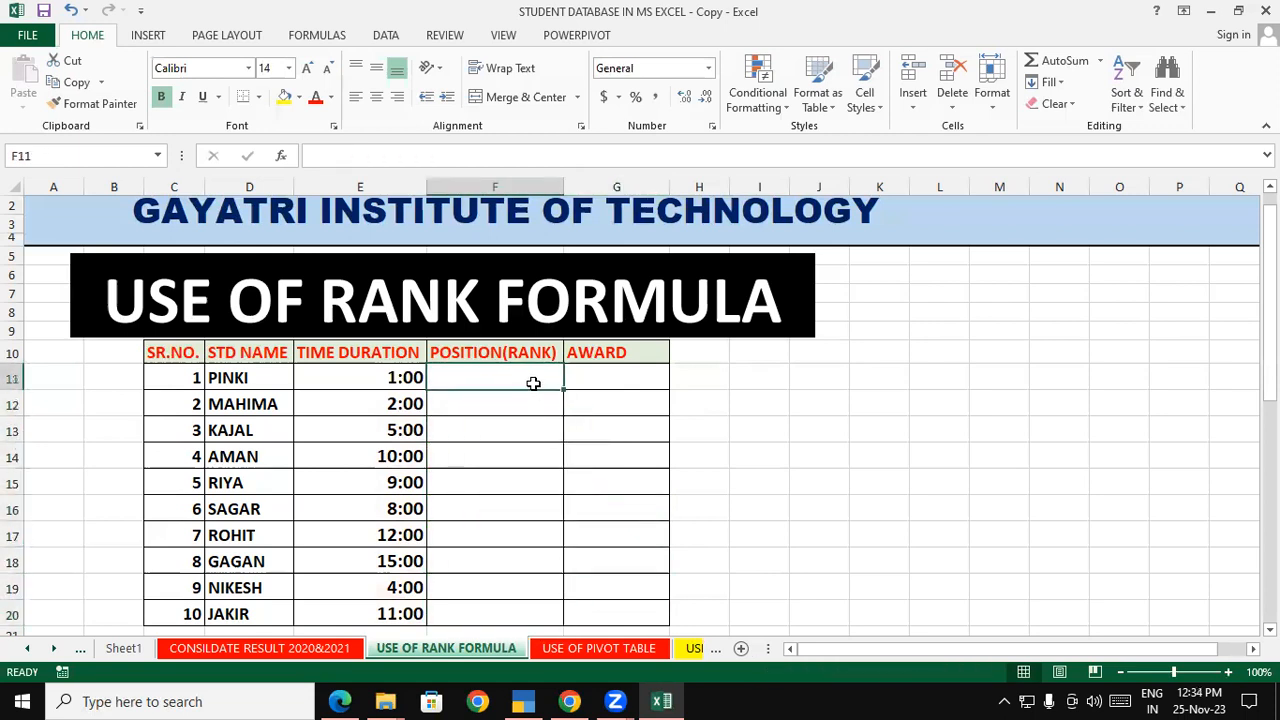
text(=ran)
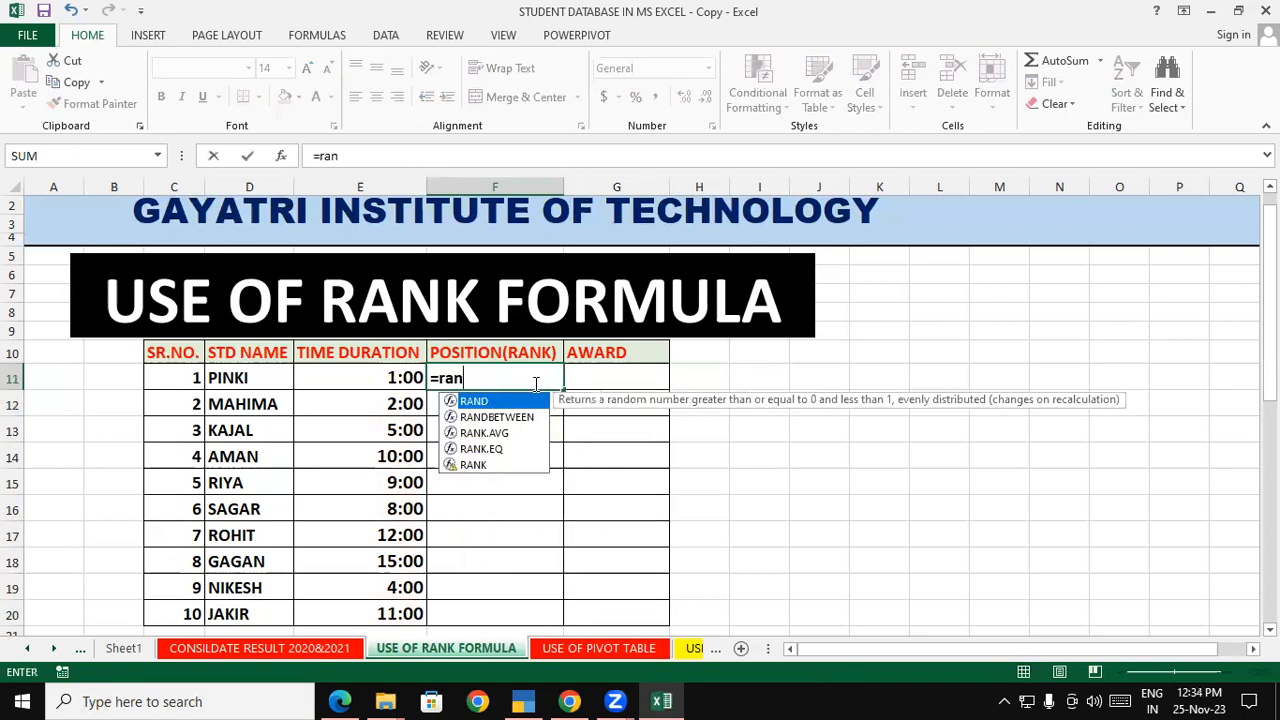
text(k()
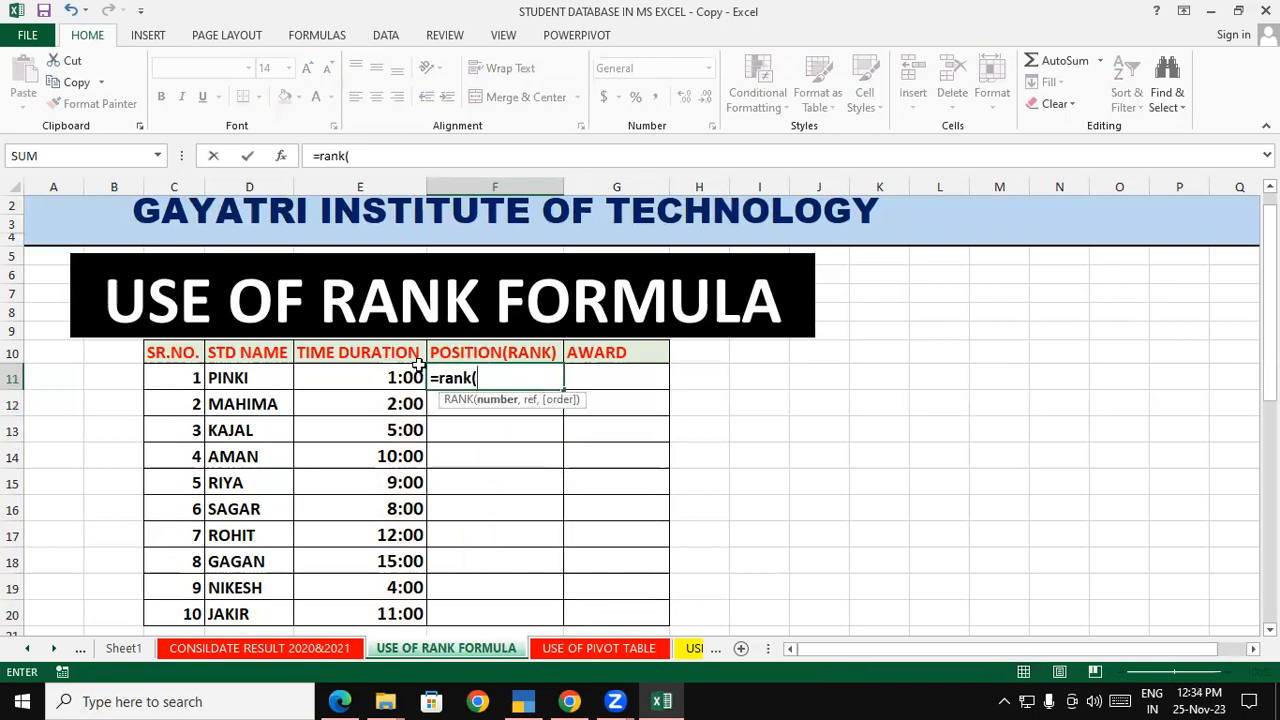
click(329, 378)
text(,)
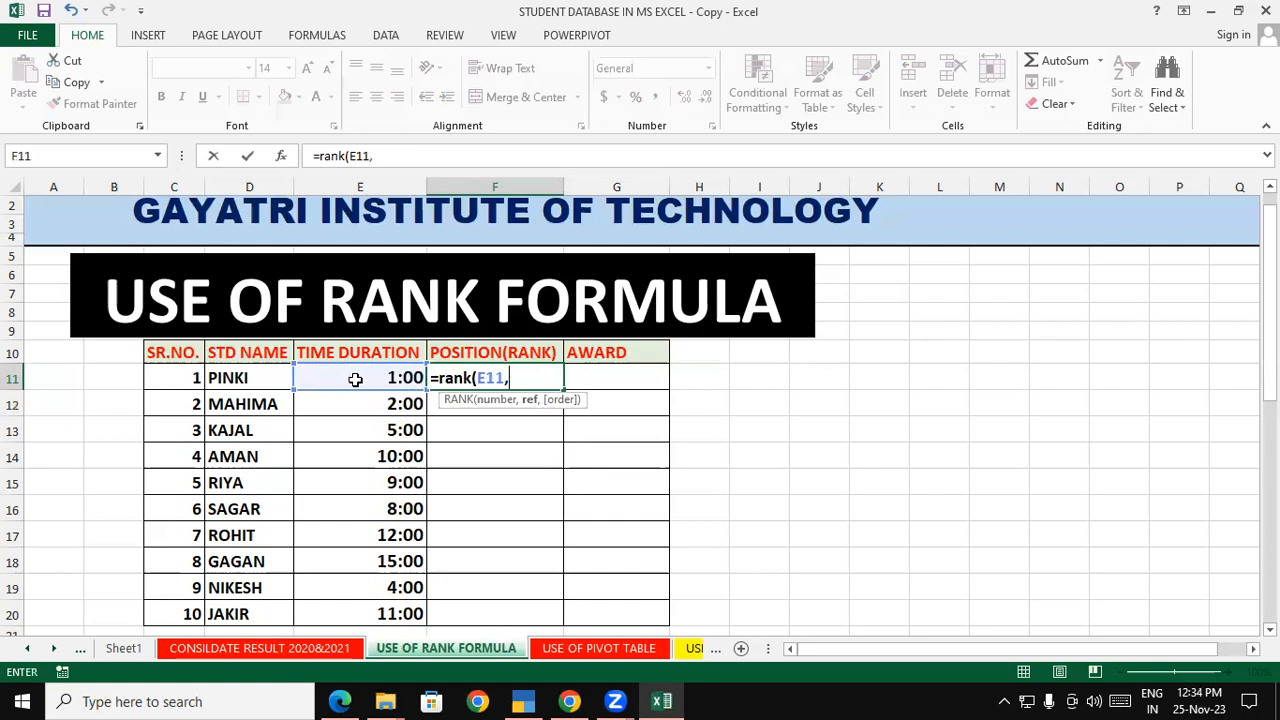
drag(360, 388, 380, 615)
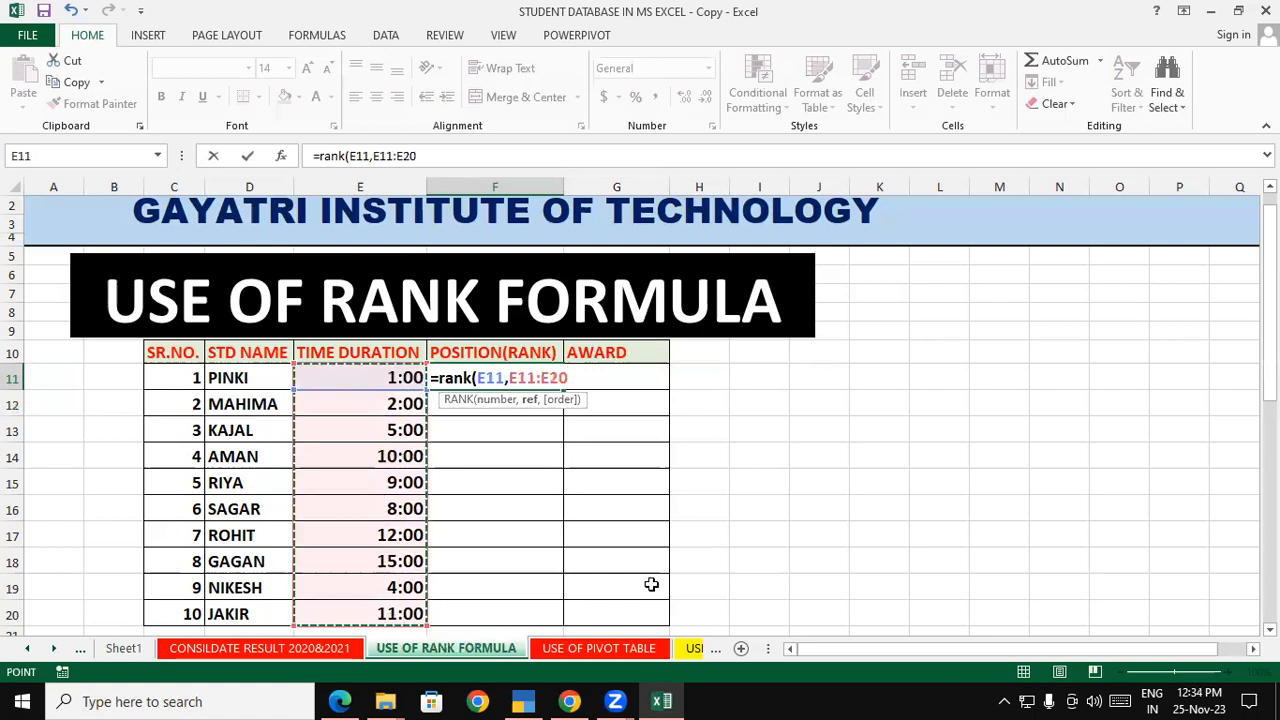
key(F4)
text(,)
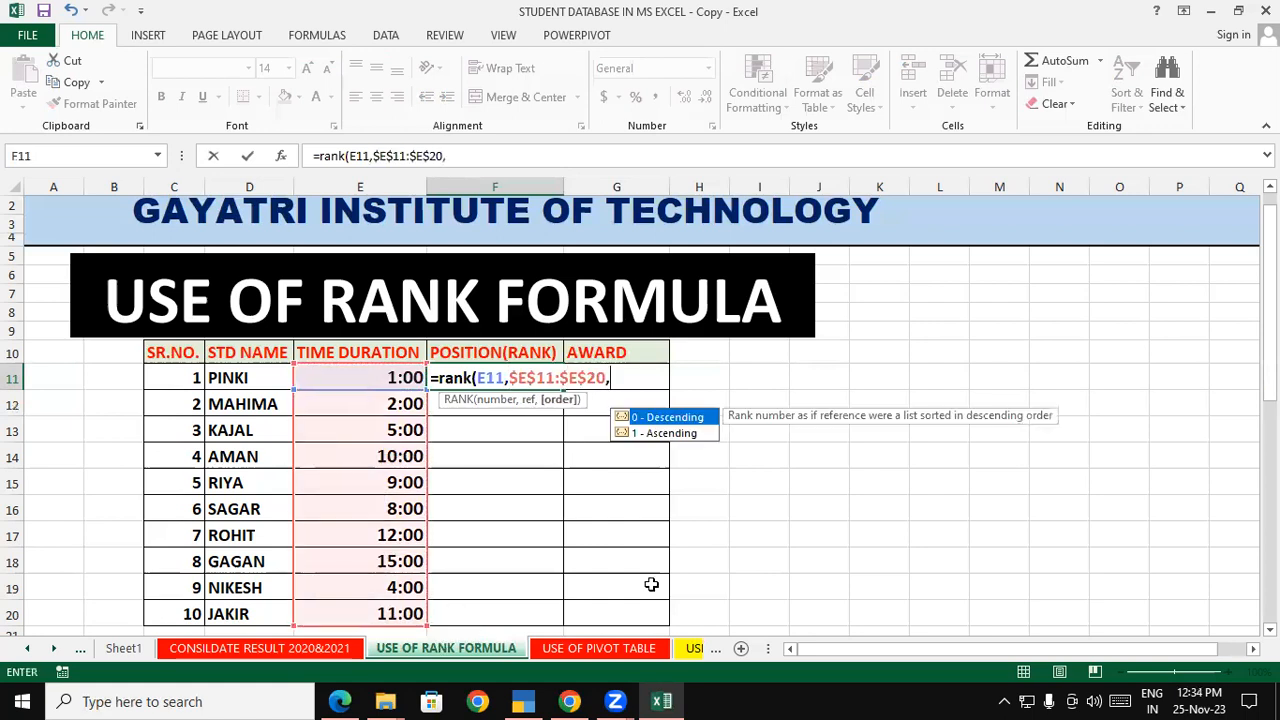
text(1))
key(Return)
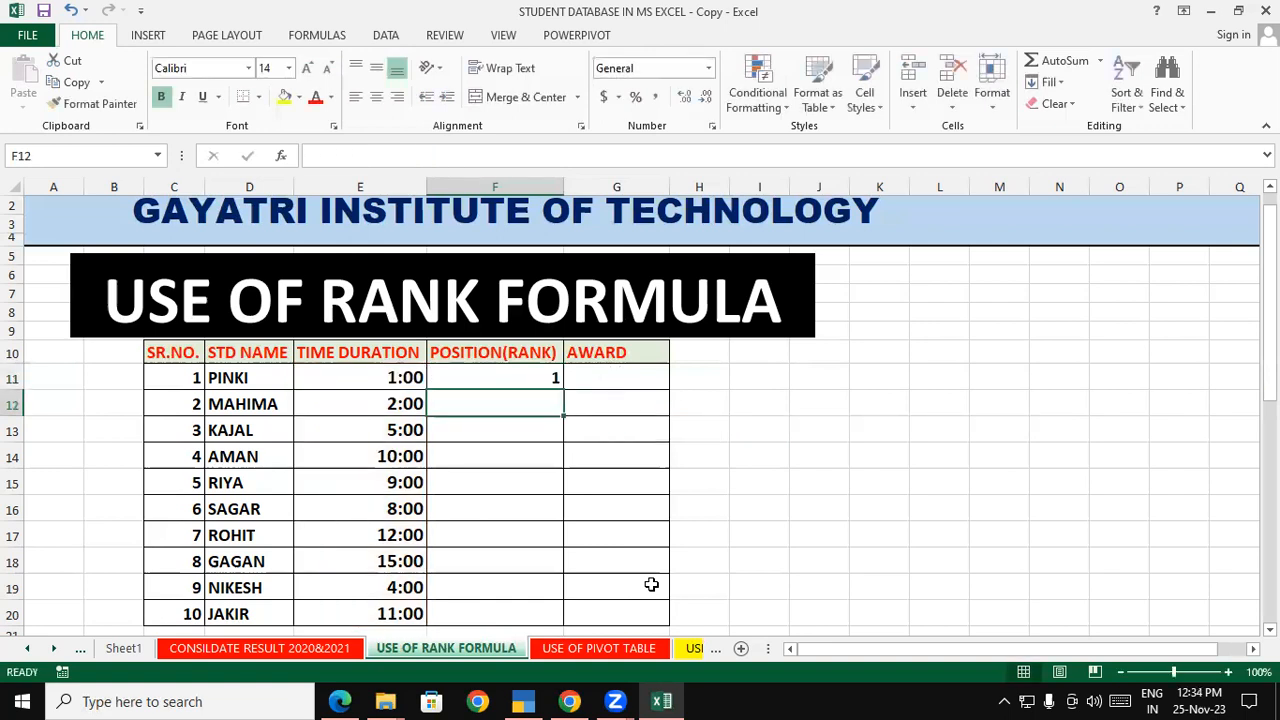
Fill the absolute-reference rank formula from F11 down to F20
click(553, 382)
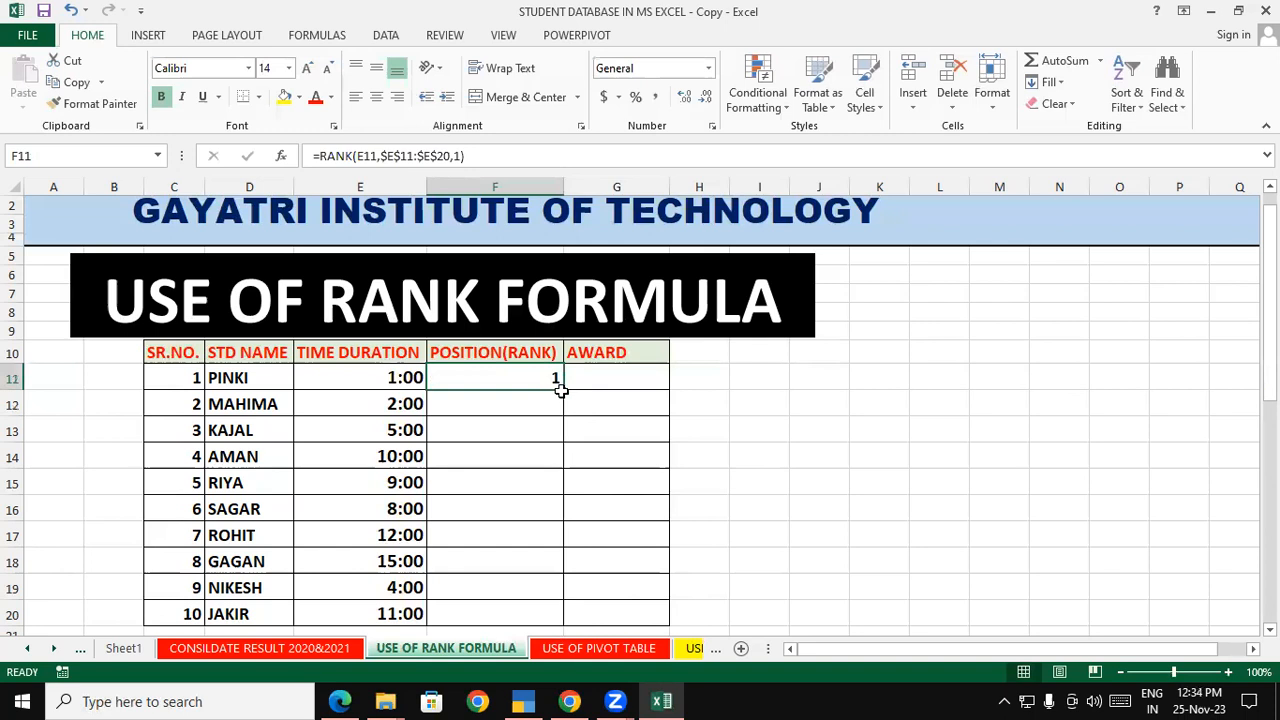
double_click(569, 387)
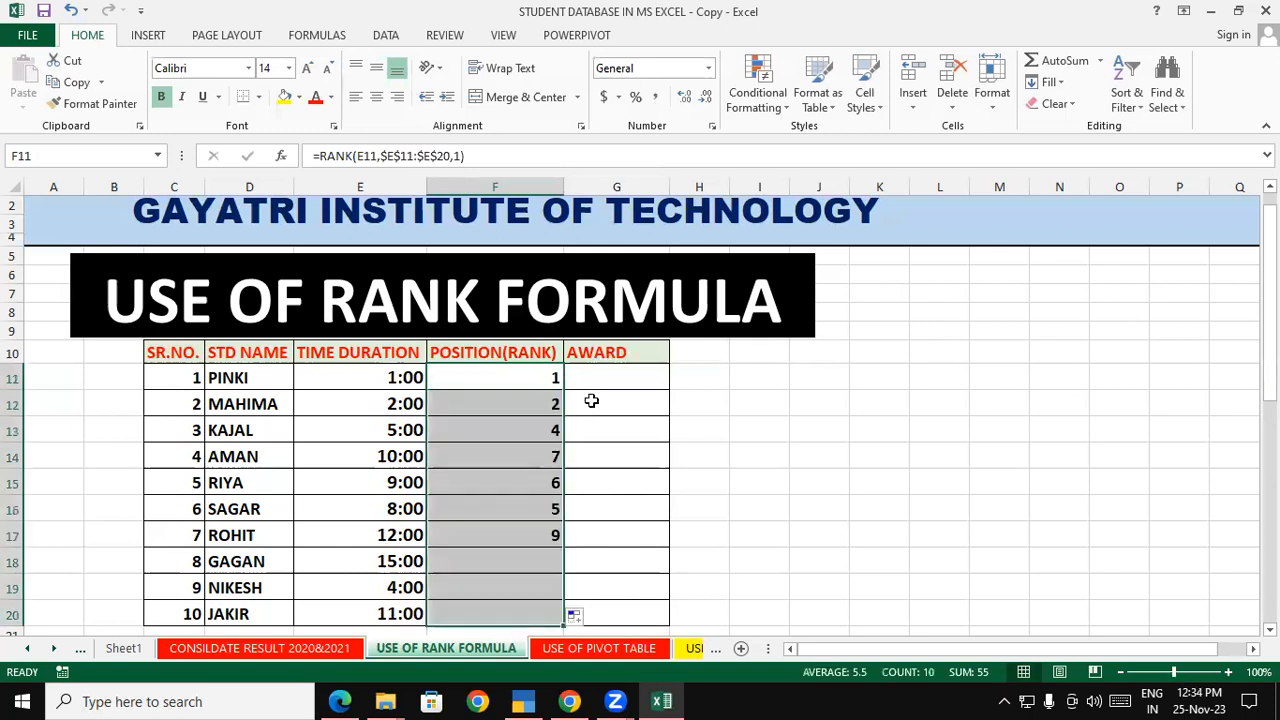
click(640, 428)
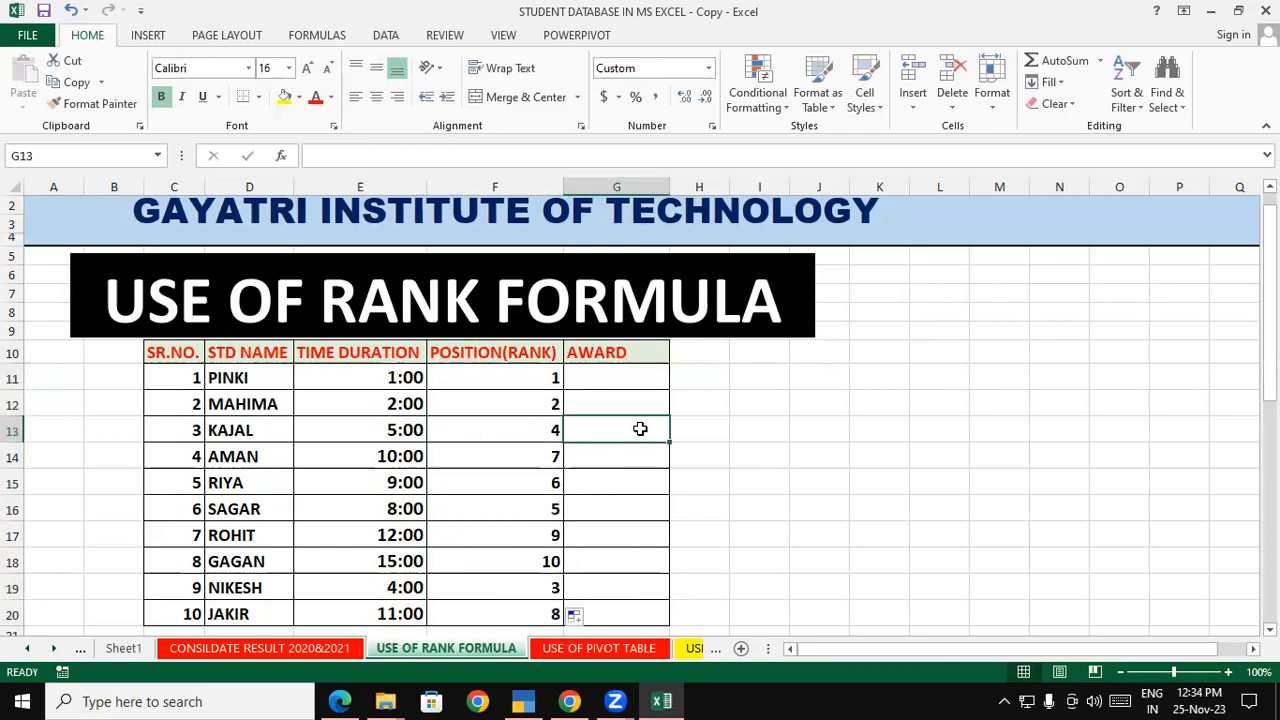
Begin an IF formula in AWARD cell G11 that returns "laptop" when the rank in F11 equals 1
click(590, 387)
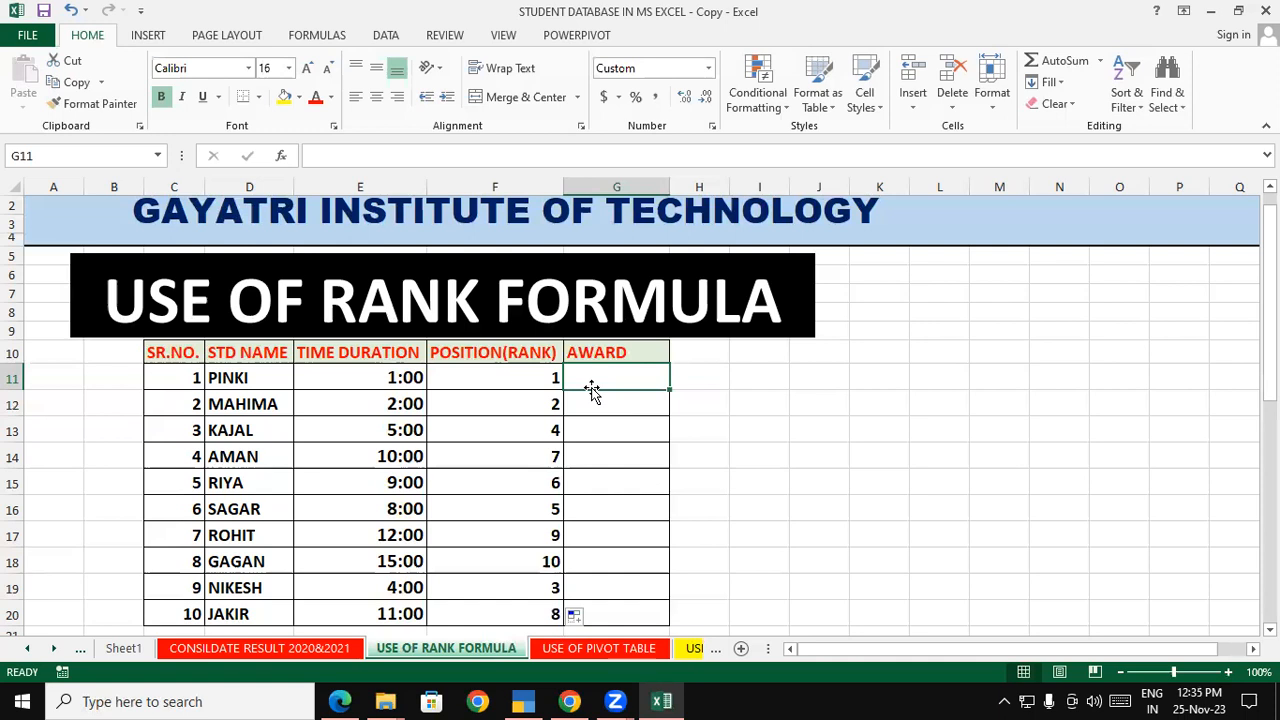
text(=if)
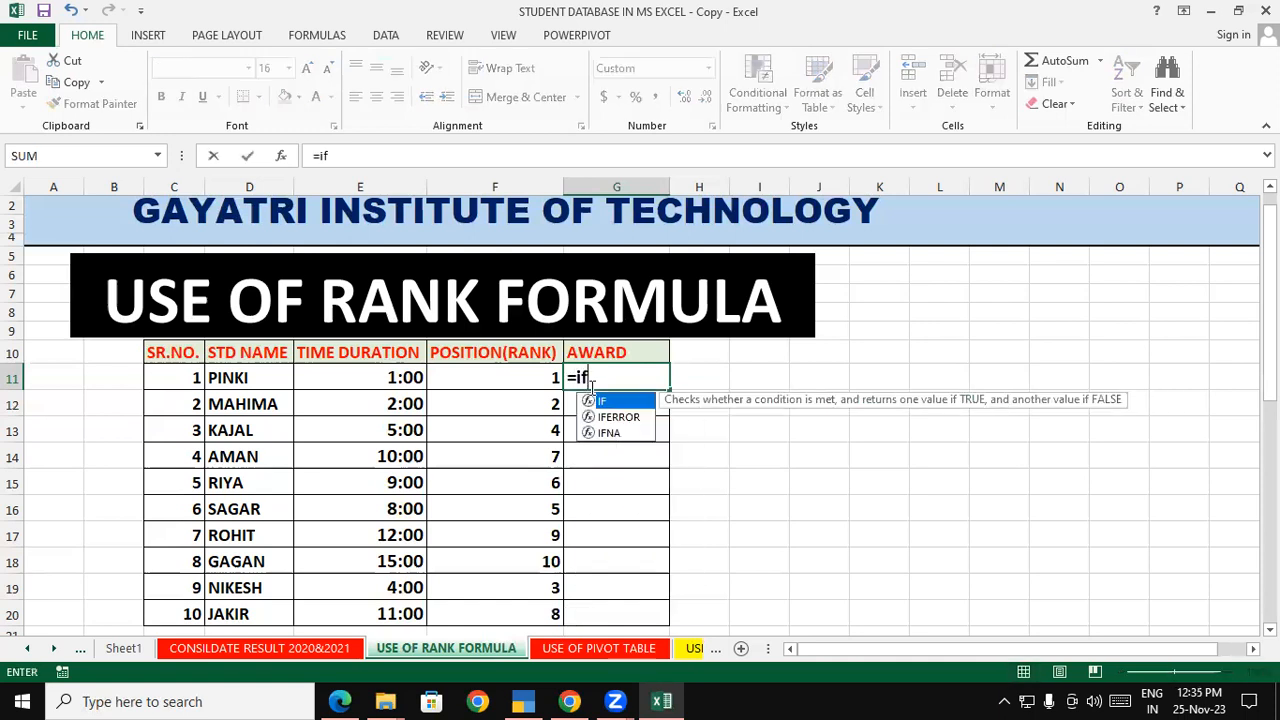
text(()
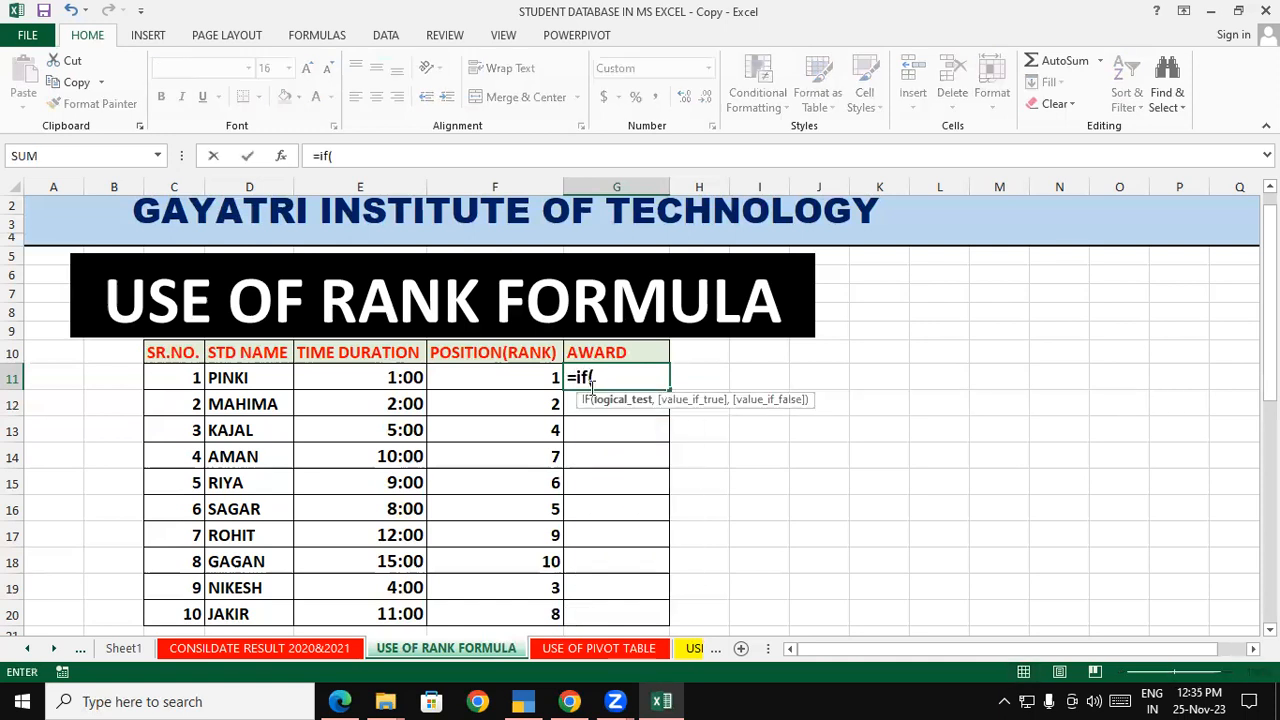
click(518, 373)
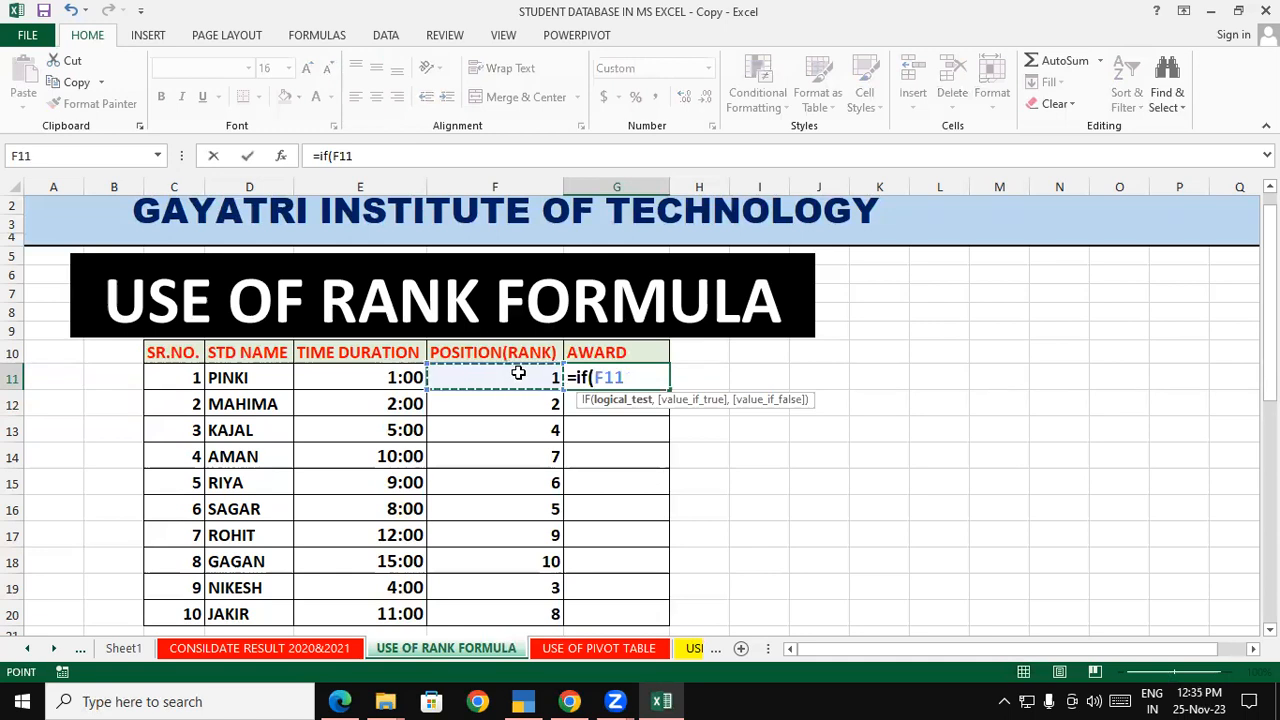
text(=)
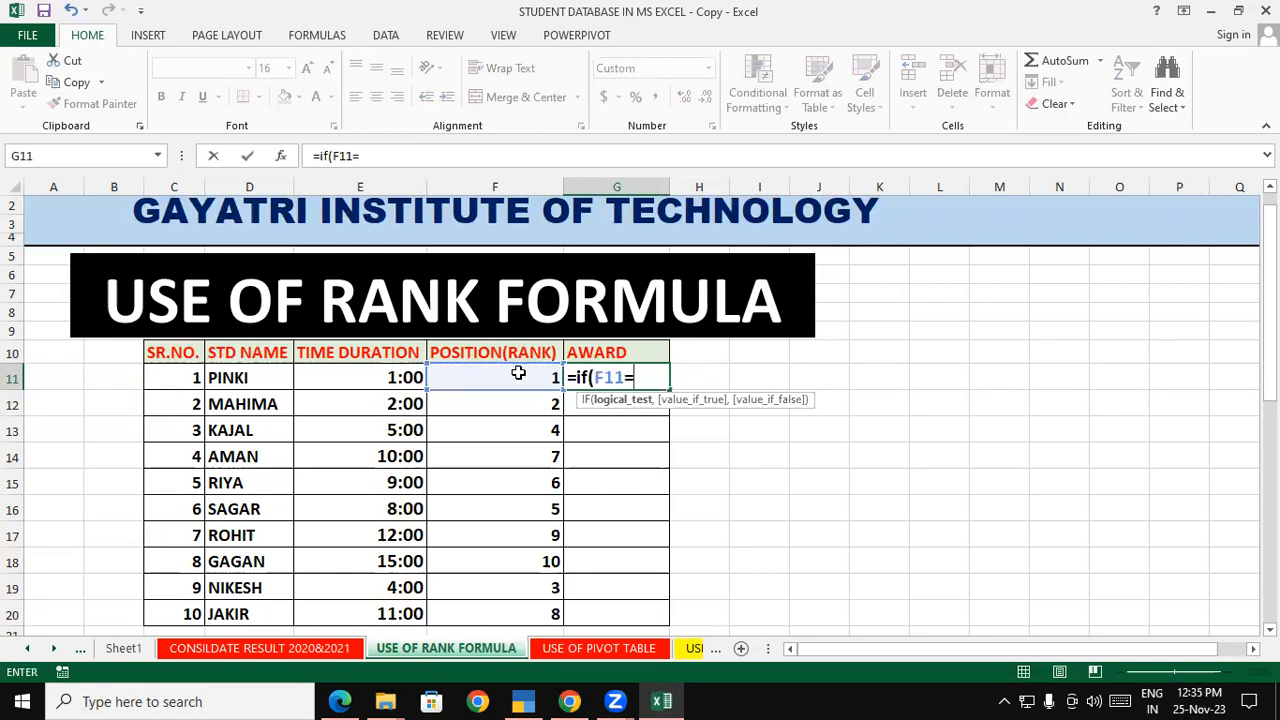
text(1)
text(,)
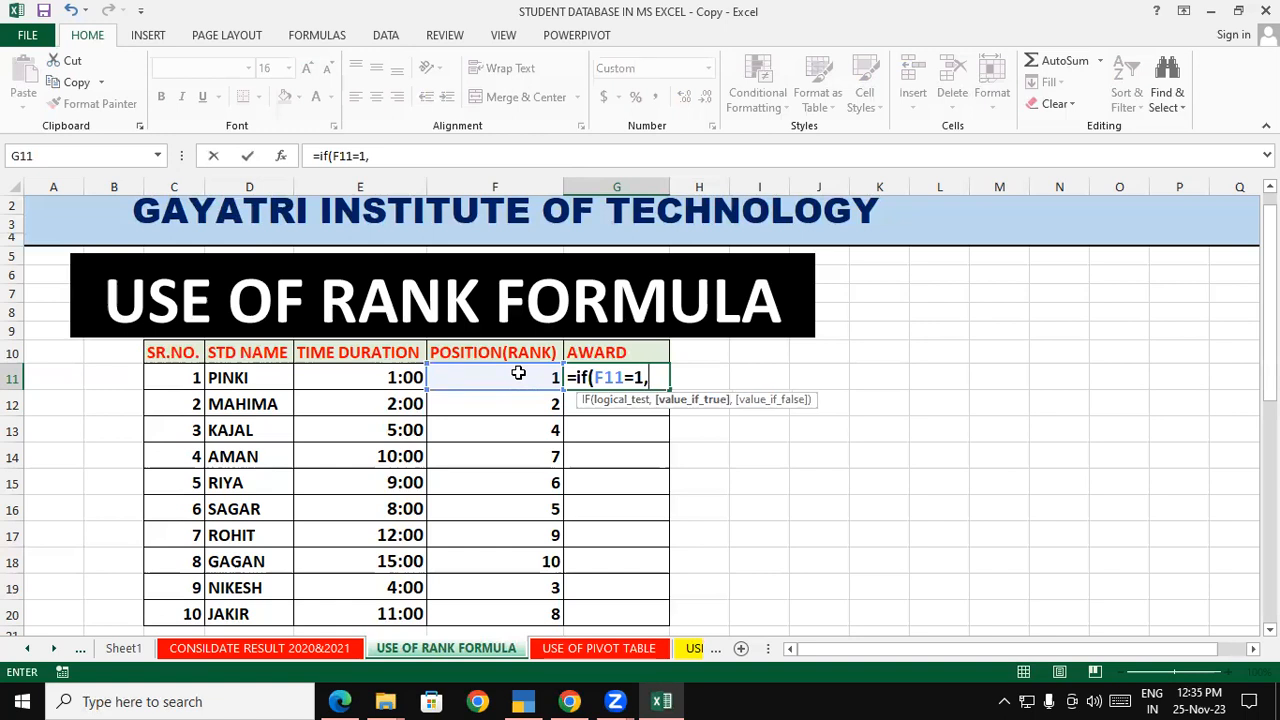
text("laptop")
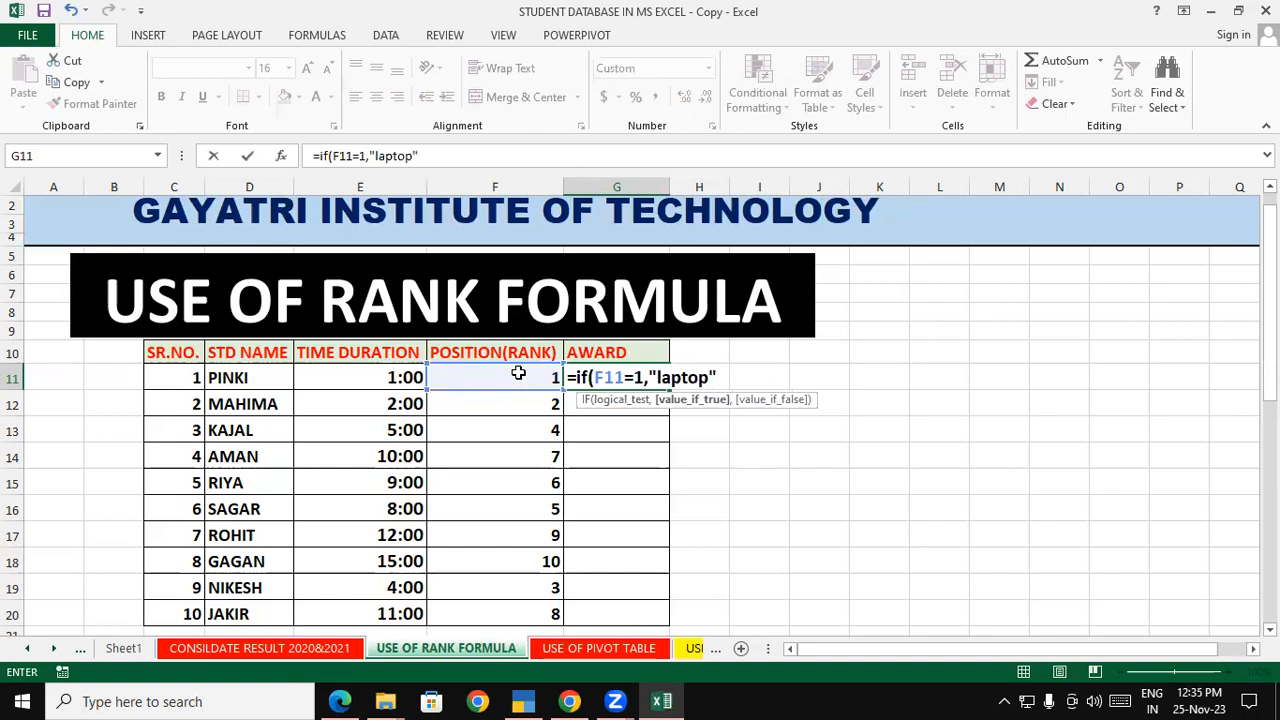
Rewrite the first award text in the G11 formula as uppercase "LAPTOP" and open a nested IF for the false case
key(BackSpace)
key(BackSpace)
key(BackSpace)
key(BackSpace)
key(BackSpace)
key(BackSpace)
key(BackSpace)
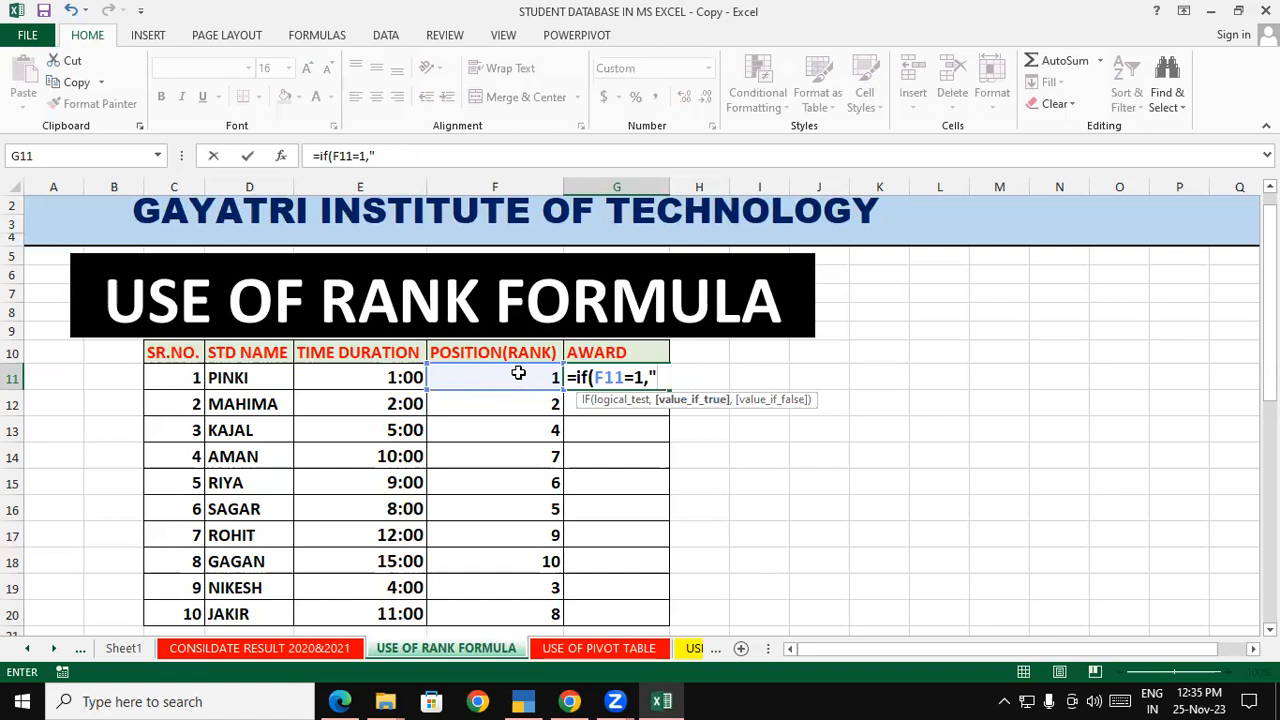
text(LATOP")
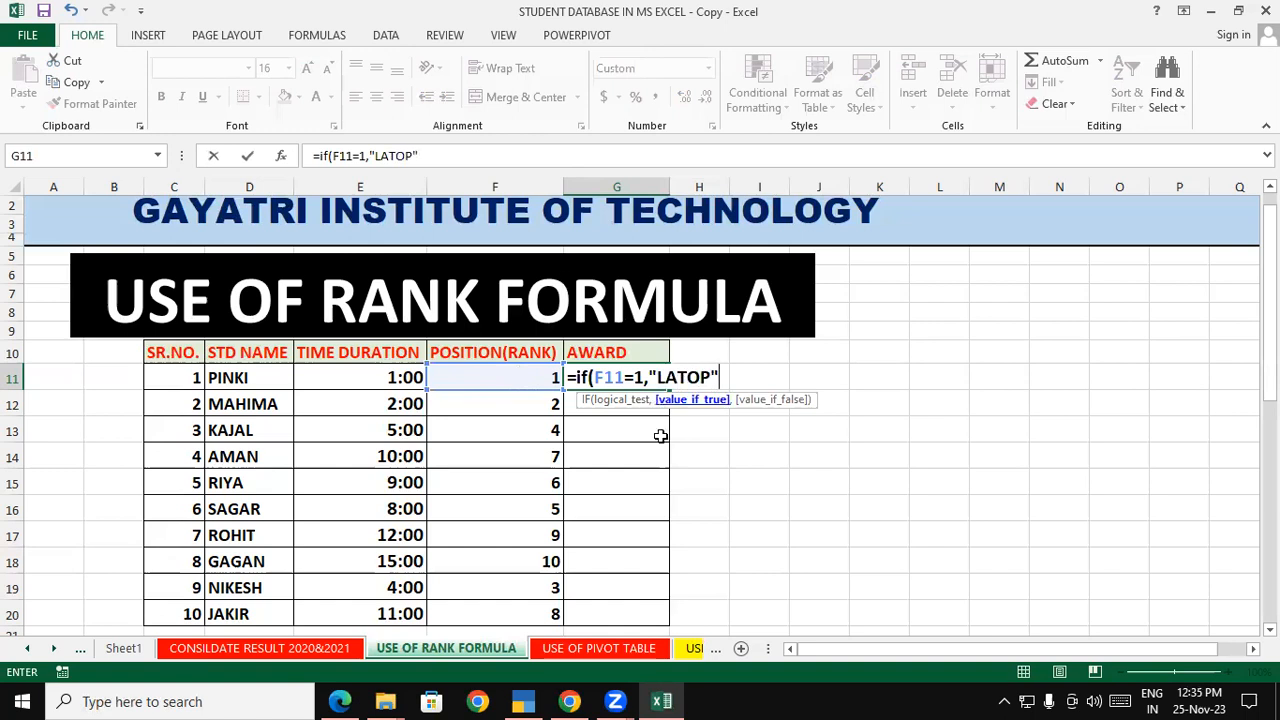
click(677, 375)
text(P",IF()
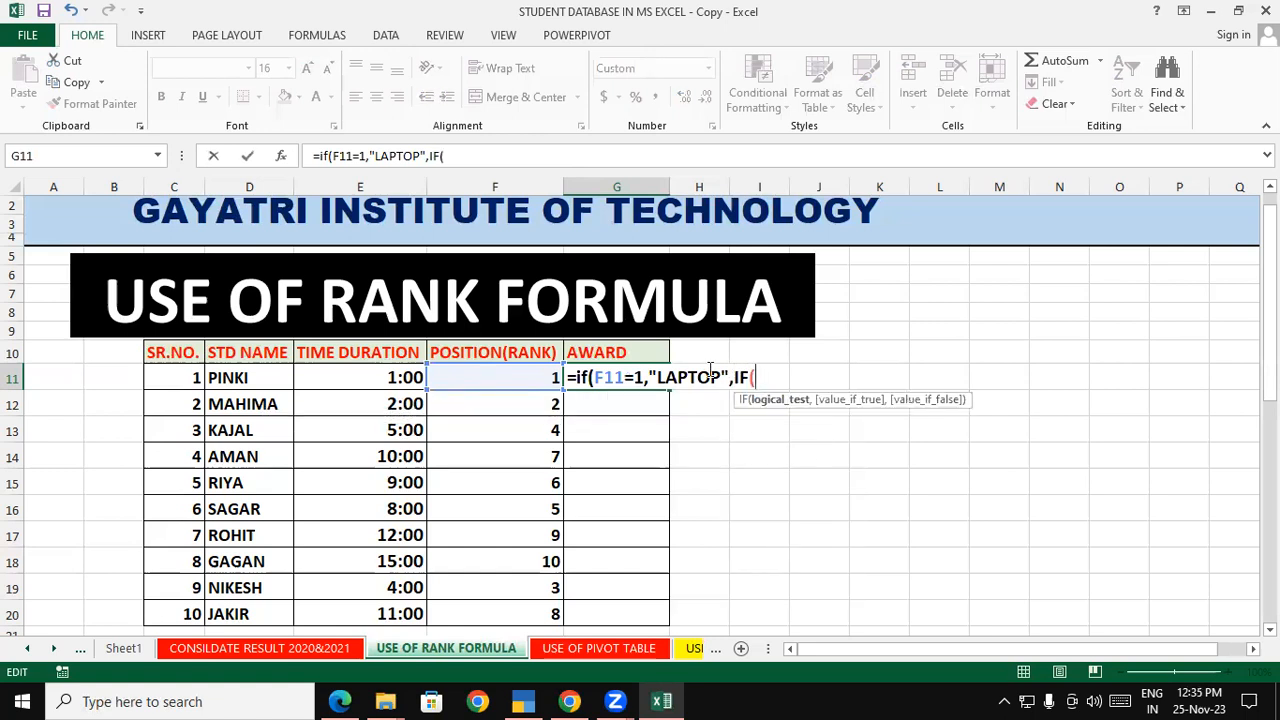
Add the second condition to the G11 formula, returning "WATCH" when F11 equals 2, and open a third nested IF
click(499, 373)
text(=2)
text(,")
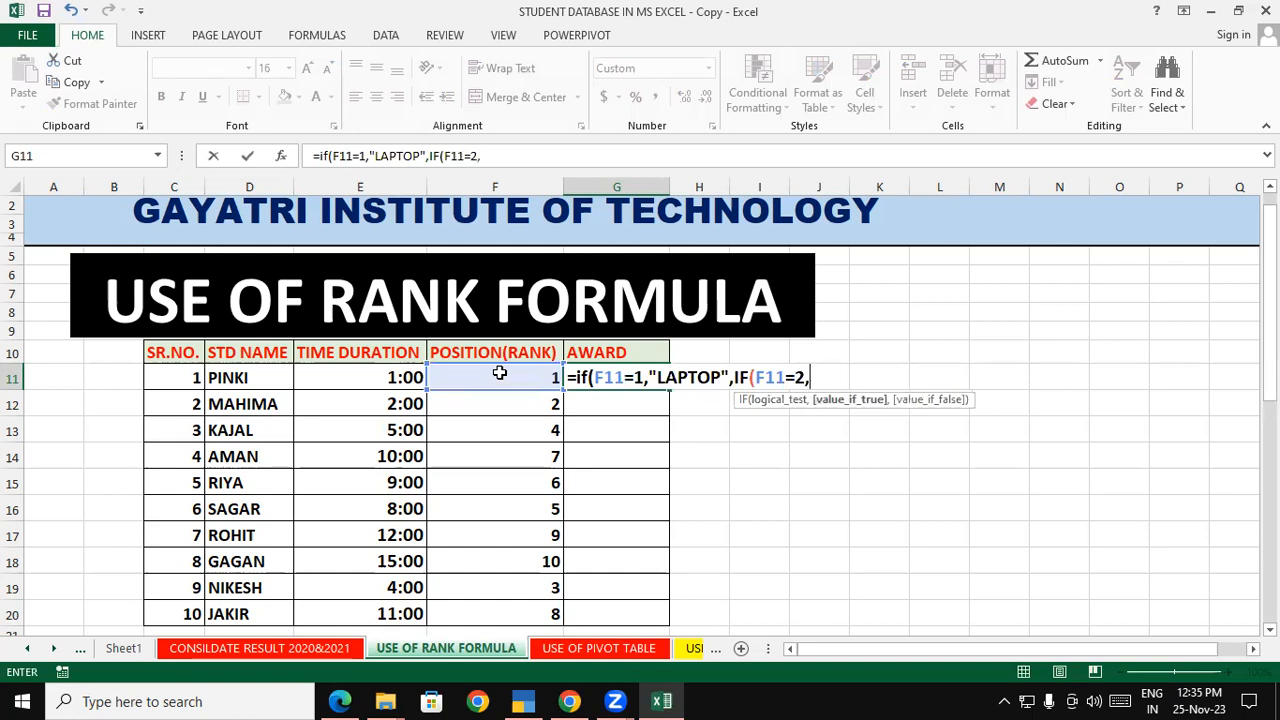
text(WATCH)
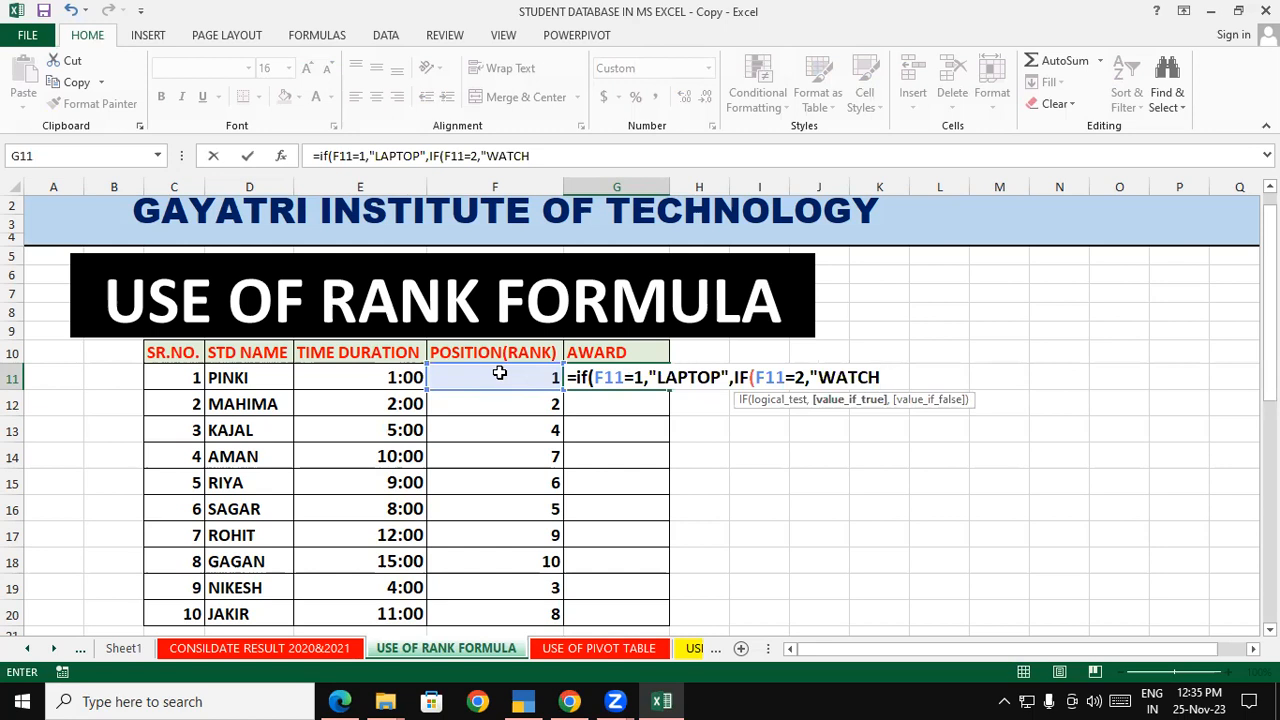
text(",IF()
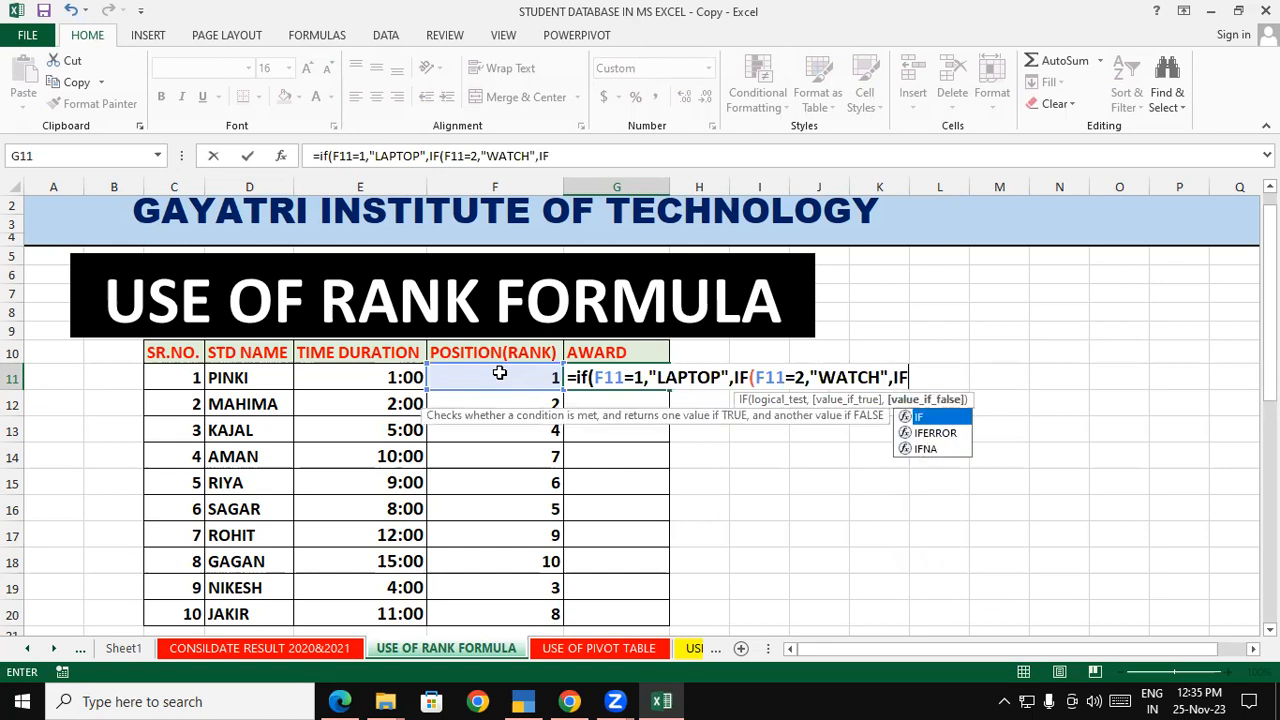
Complete the G11 formula so it returns "PEN" when F11 equals 3 and "MEDAL" otherwise, closing all three IFs
click(499, 372)
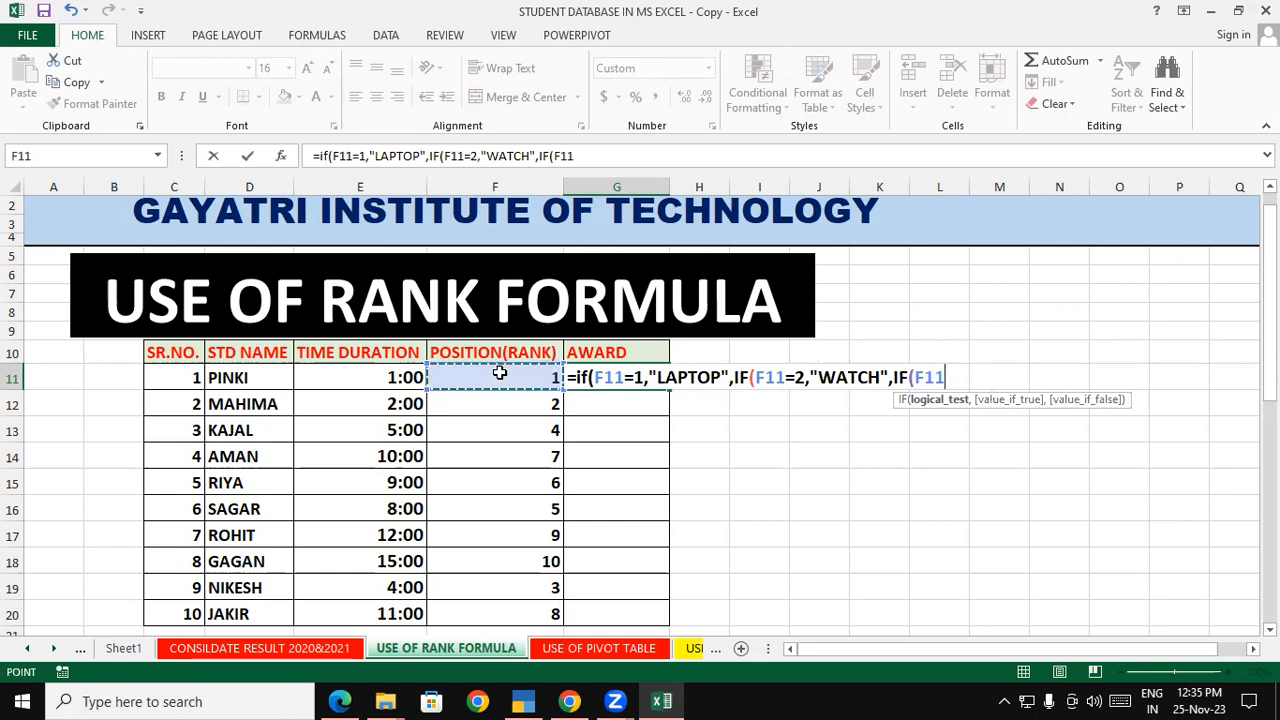
text(=3,)
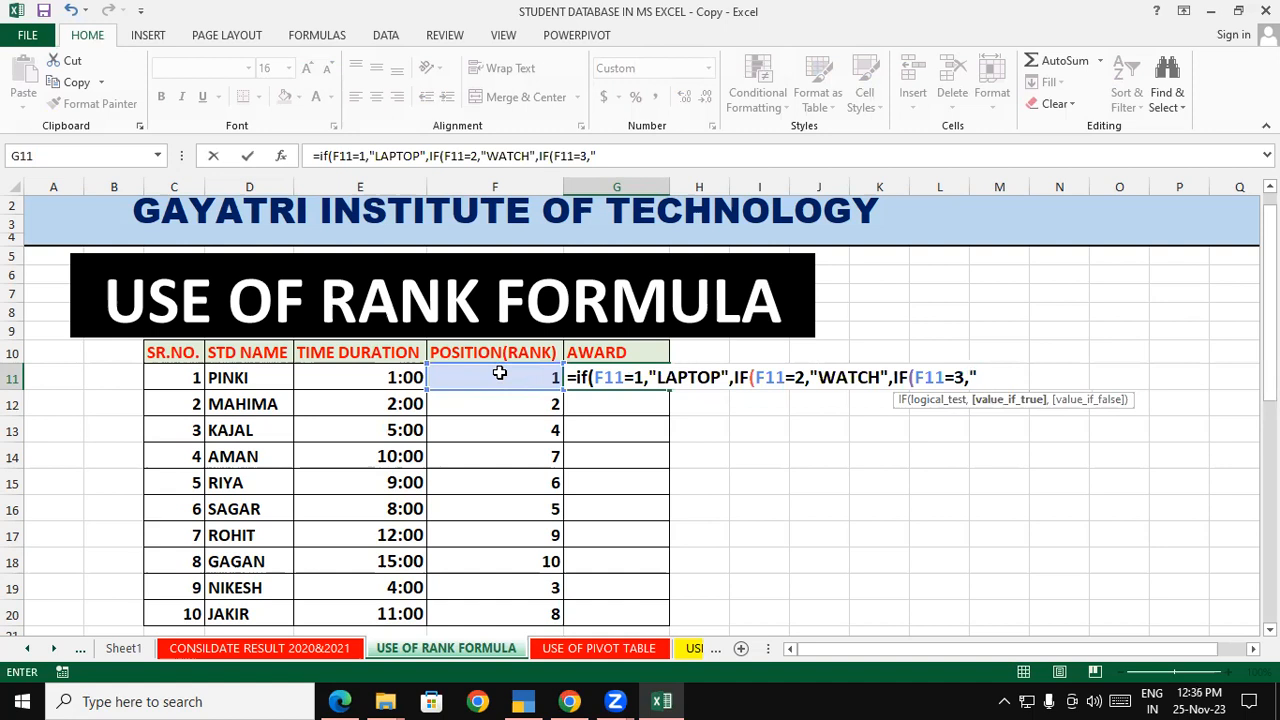
text("PEN","ME)
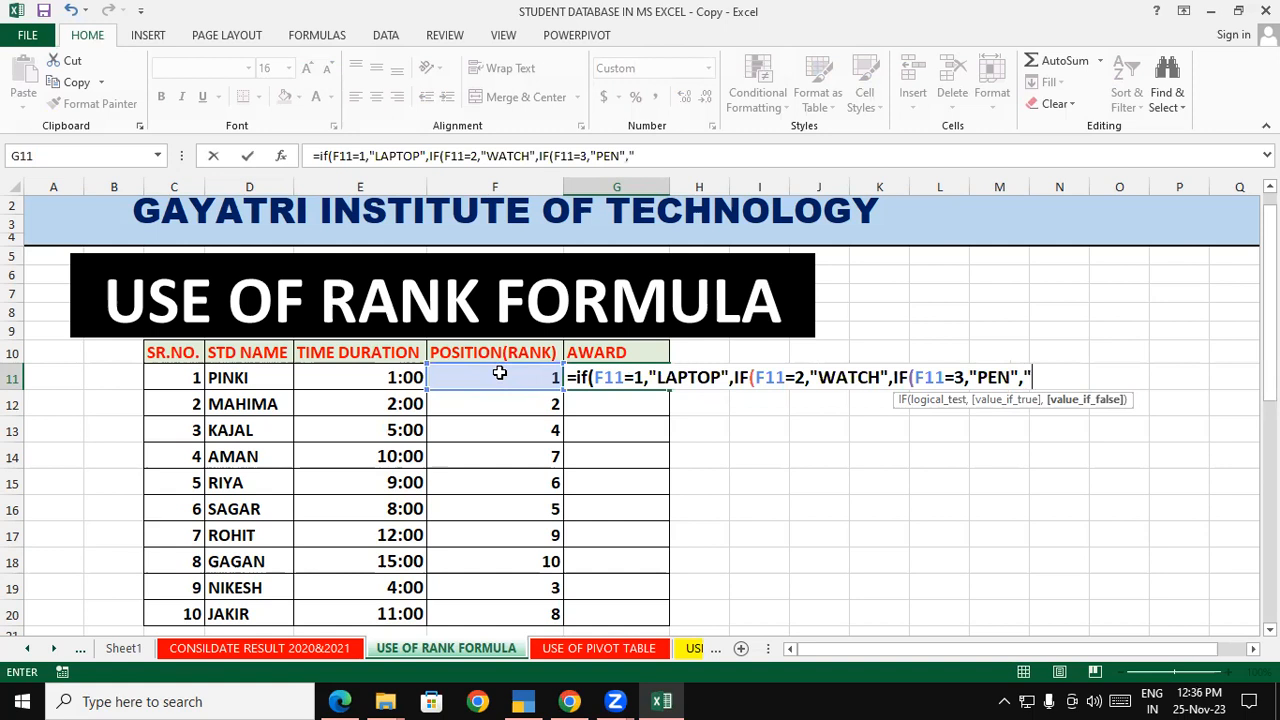
text(DA)
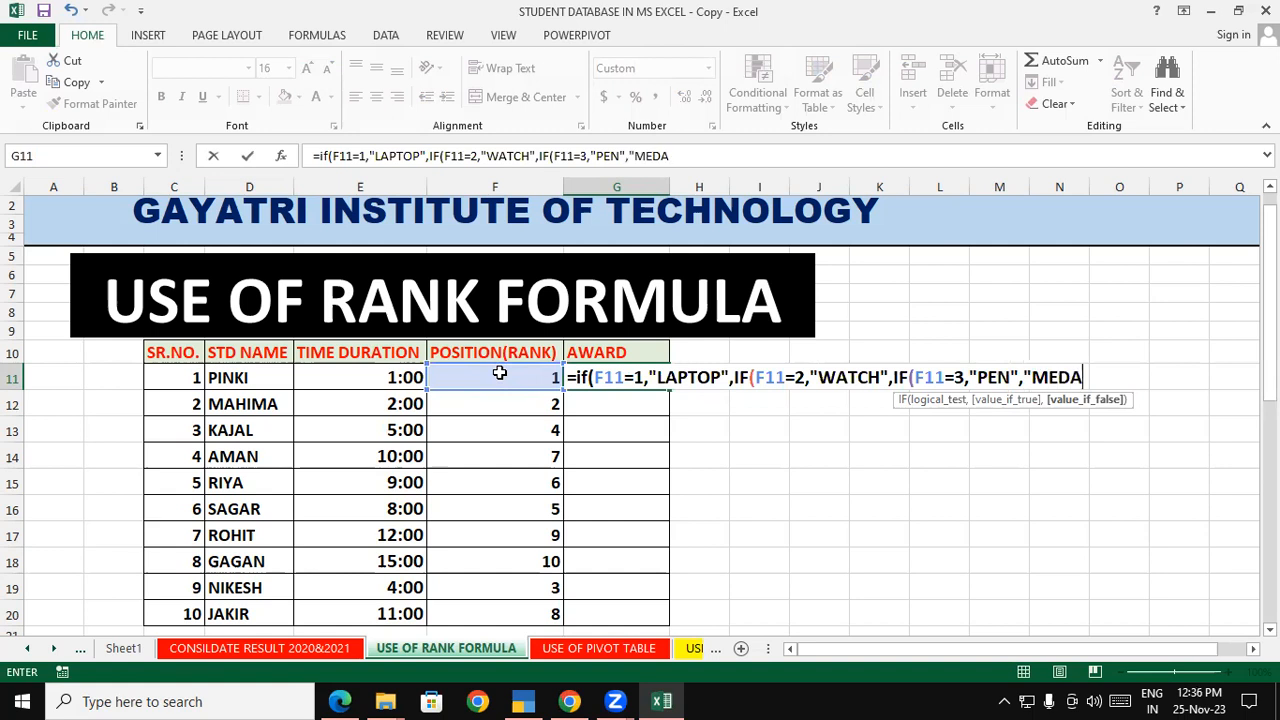
text(L"))))
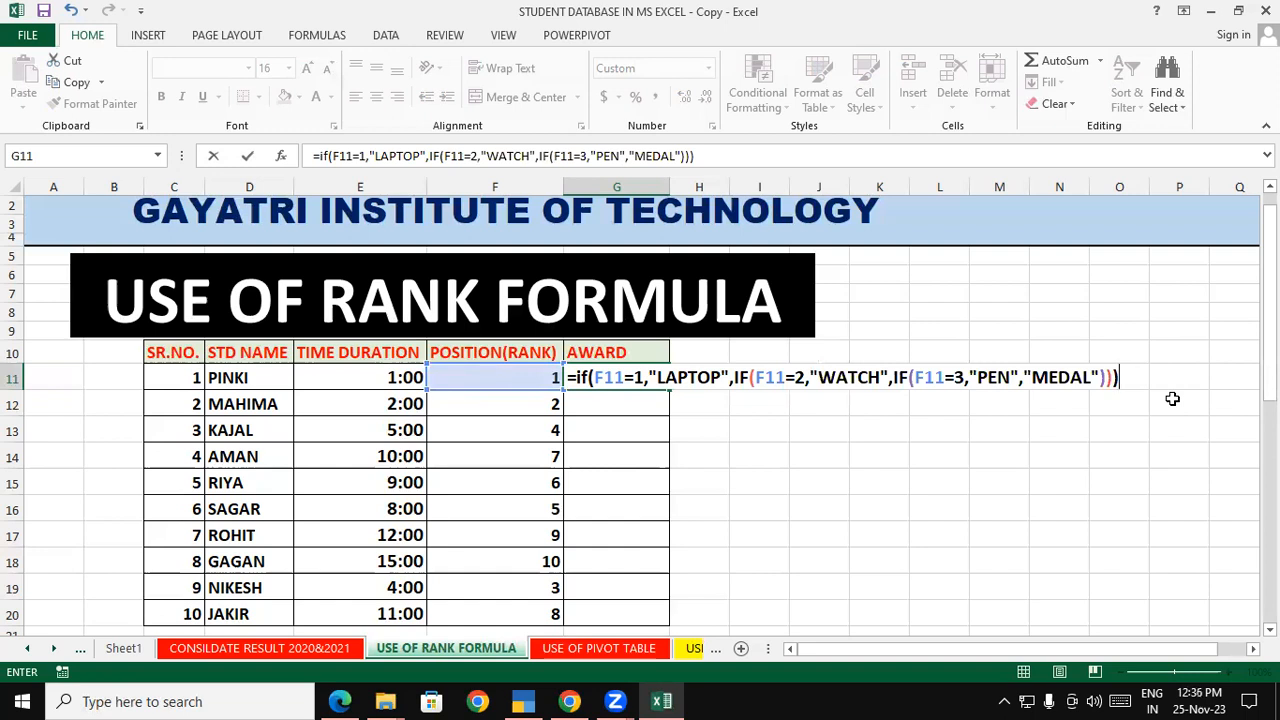
key(Return)
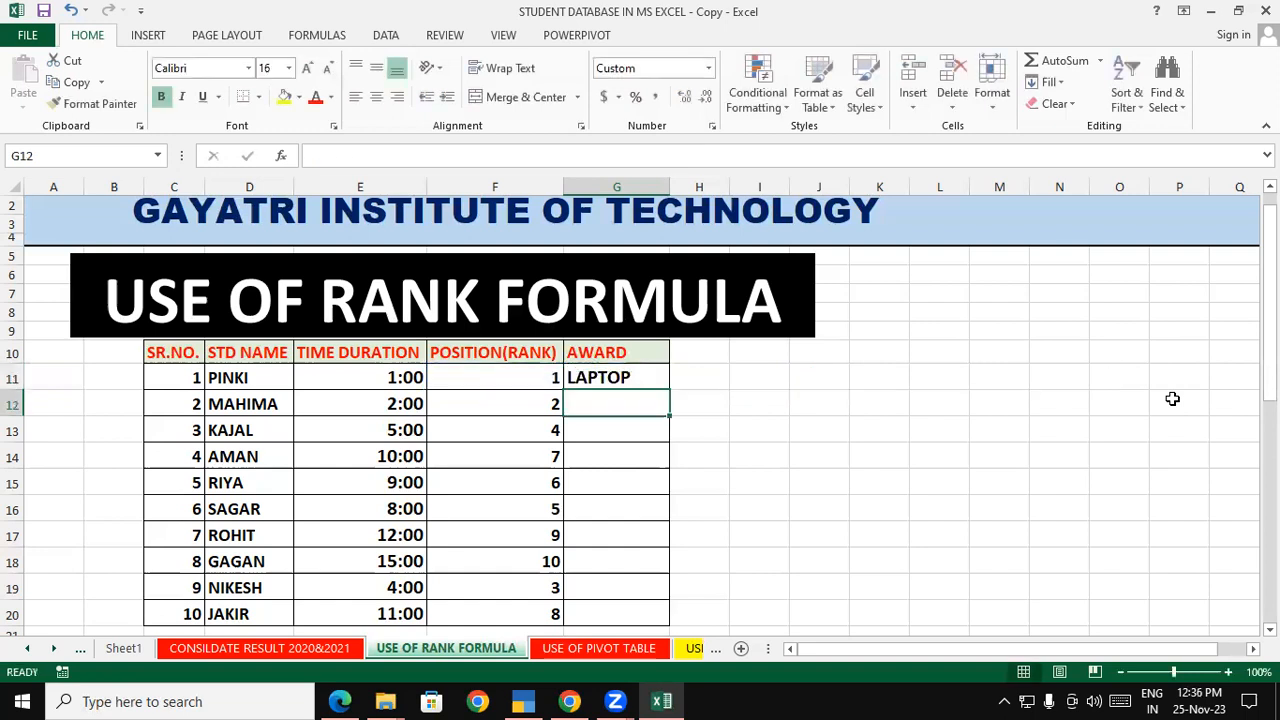
Fill the nested IF award formula from G11 down to G20 and check the awards against the ranks
click(660, 366)
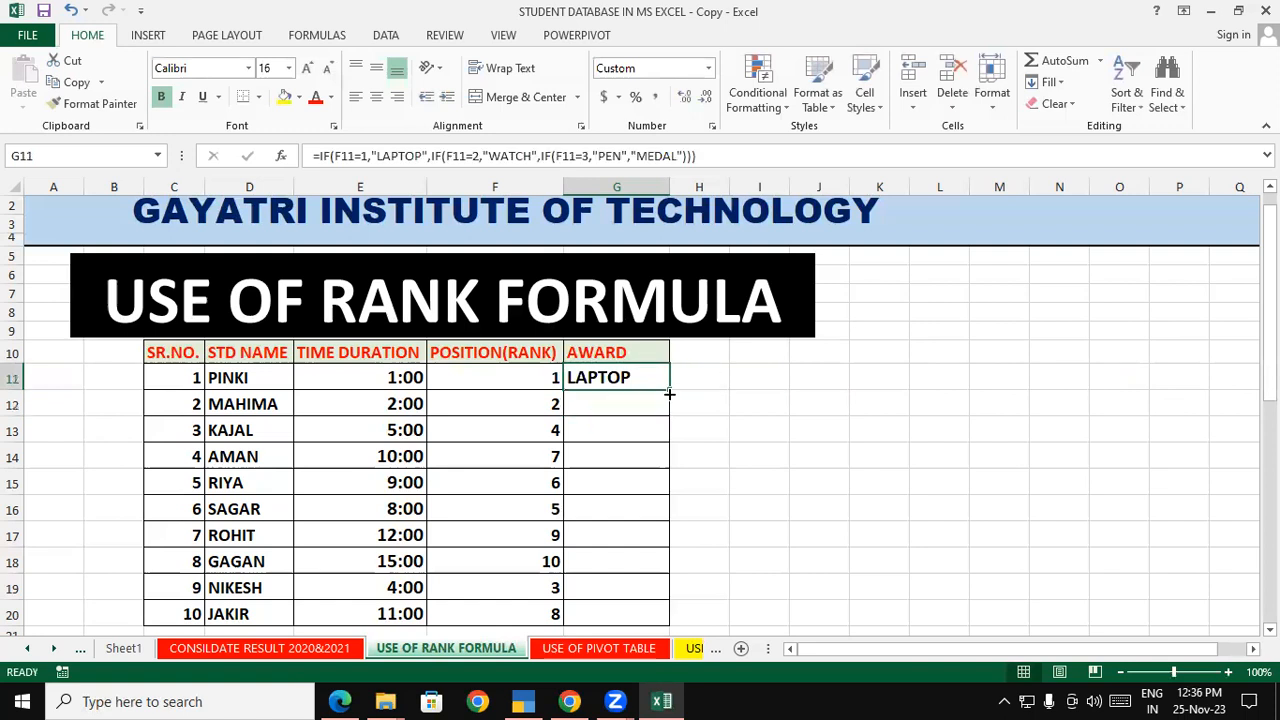
double_click(667, 390)
click(886, 435)
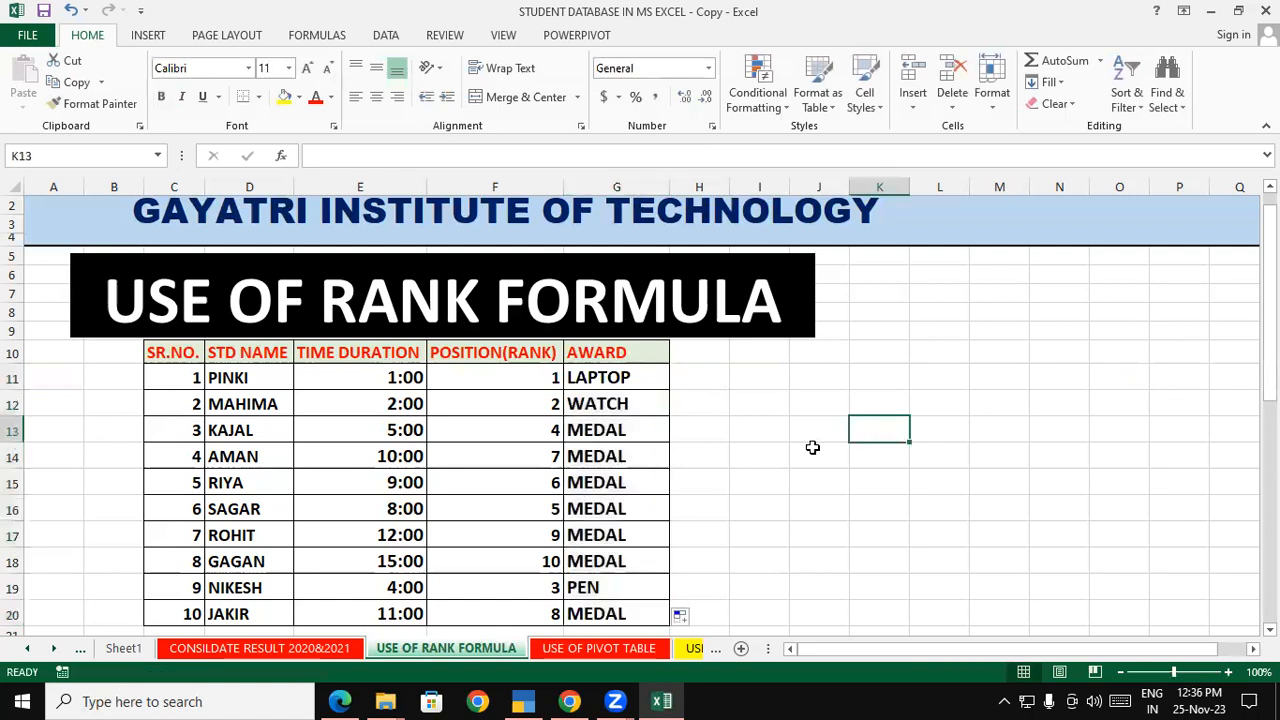
click(576, 430)
drag(598, 440, 516, 563)
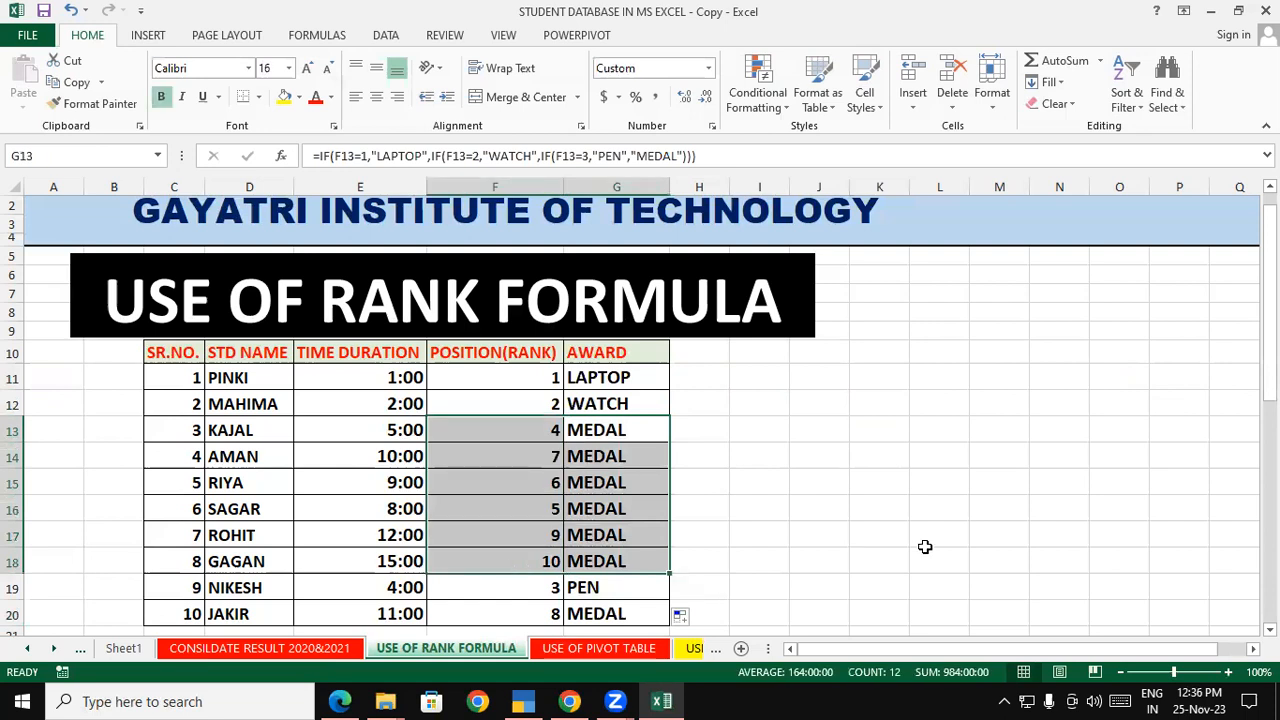
click(925, 544)
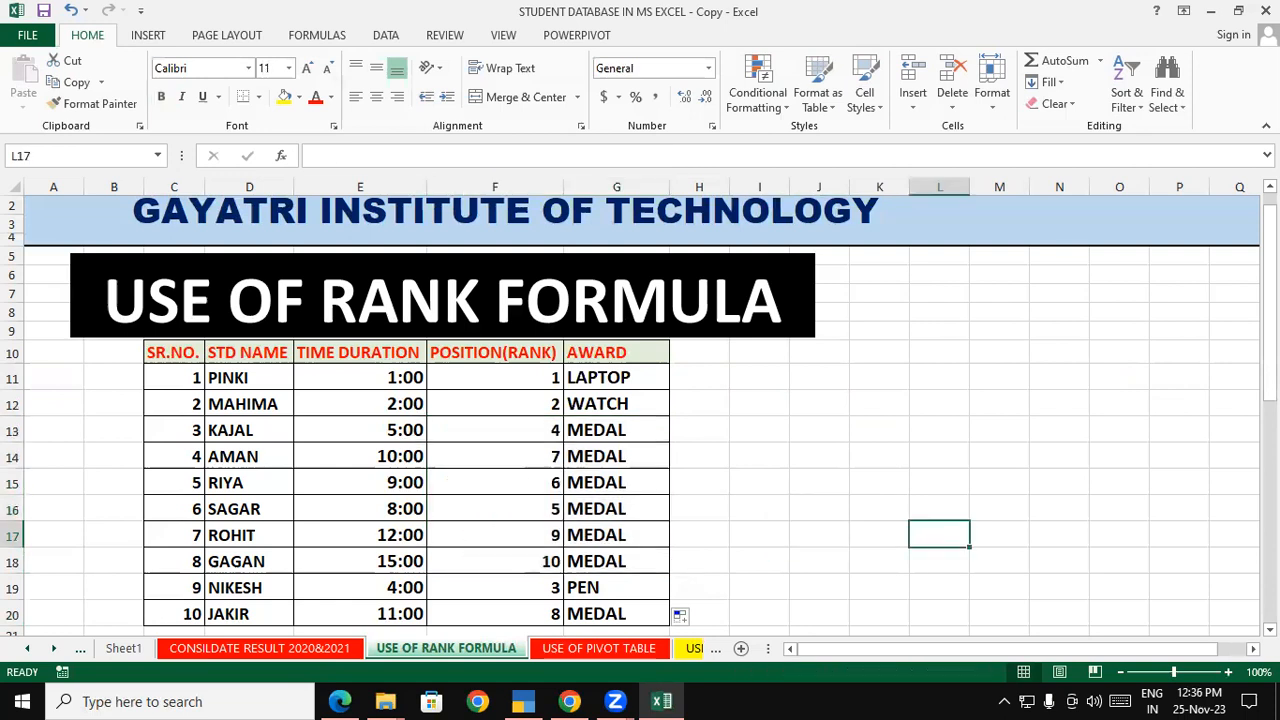
Clear the existing rank and award entries in F28:G37 of the PERCENTAGE table
scroll(640, 415, down, 5)
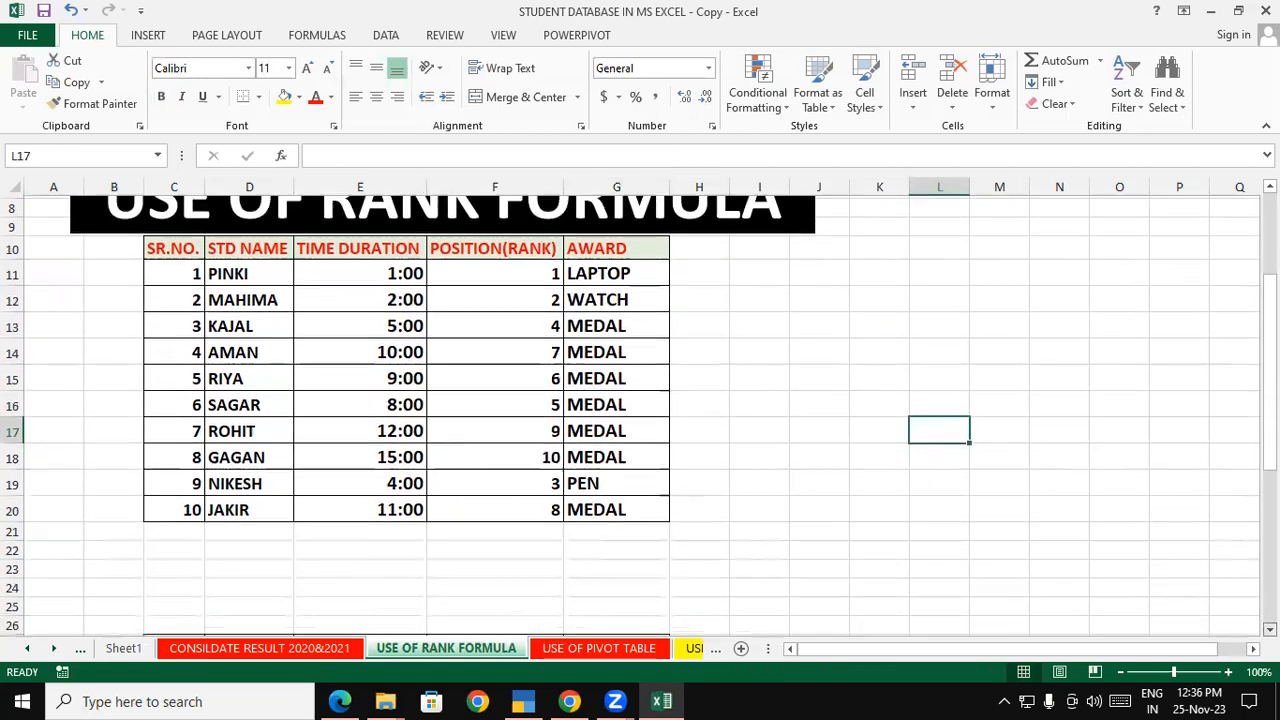
scroll(640, 415, down, 2)
click(1000, 445)
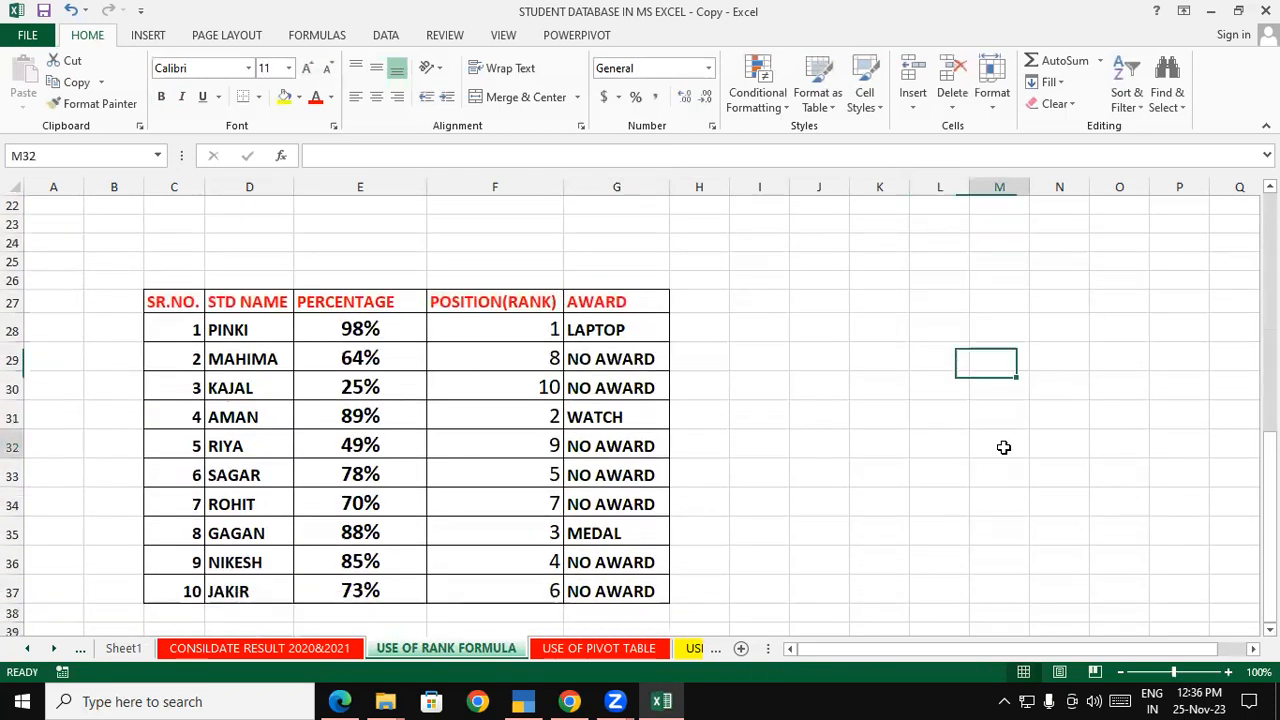
drag(534, 325, 728, 609)
key(Delete)
click(1024, 386)
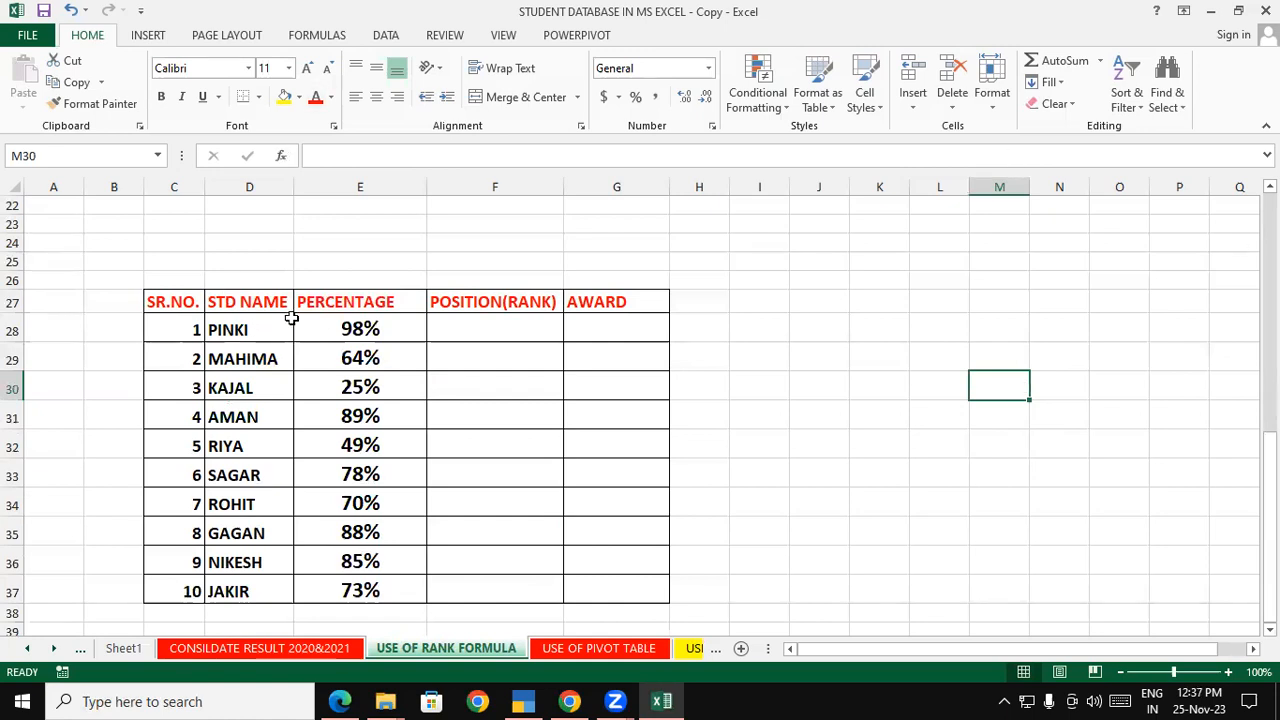
Examine the PERCENTAGE values in E28:E37, comparing the highest scores to see how the students should be ranked
click(327, 318)
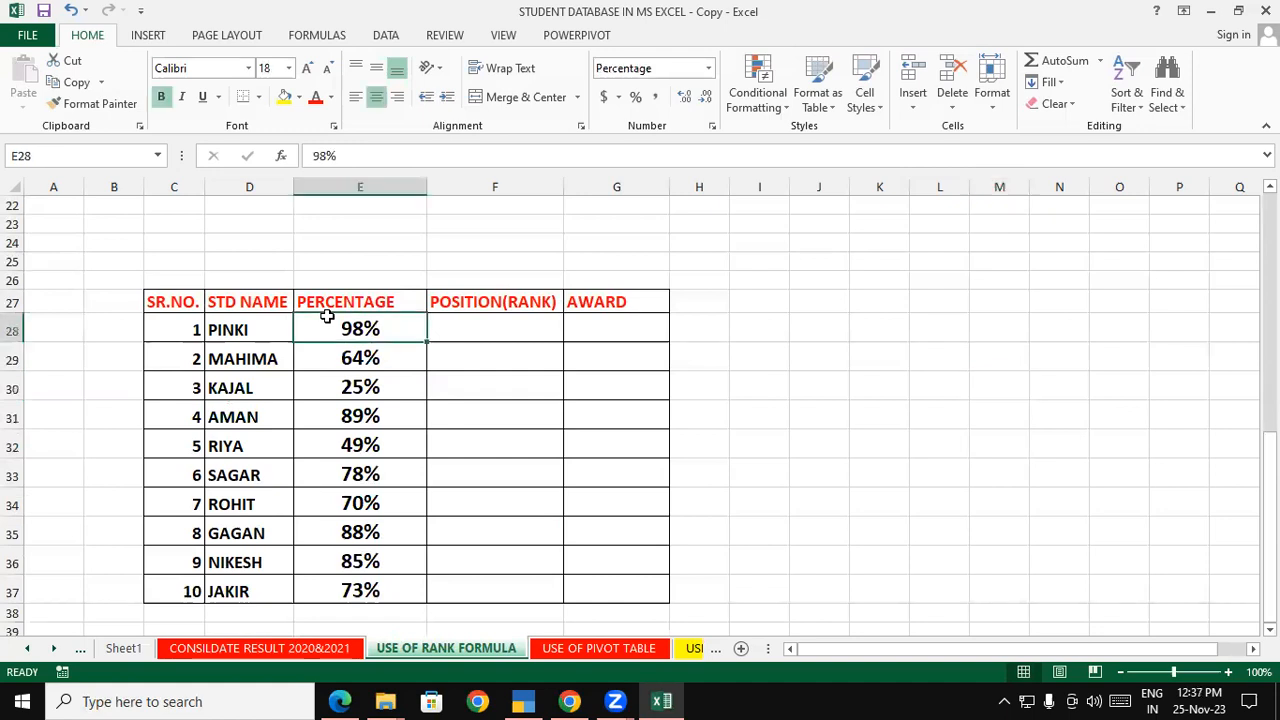
click(365, 480)
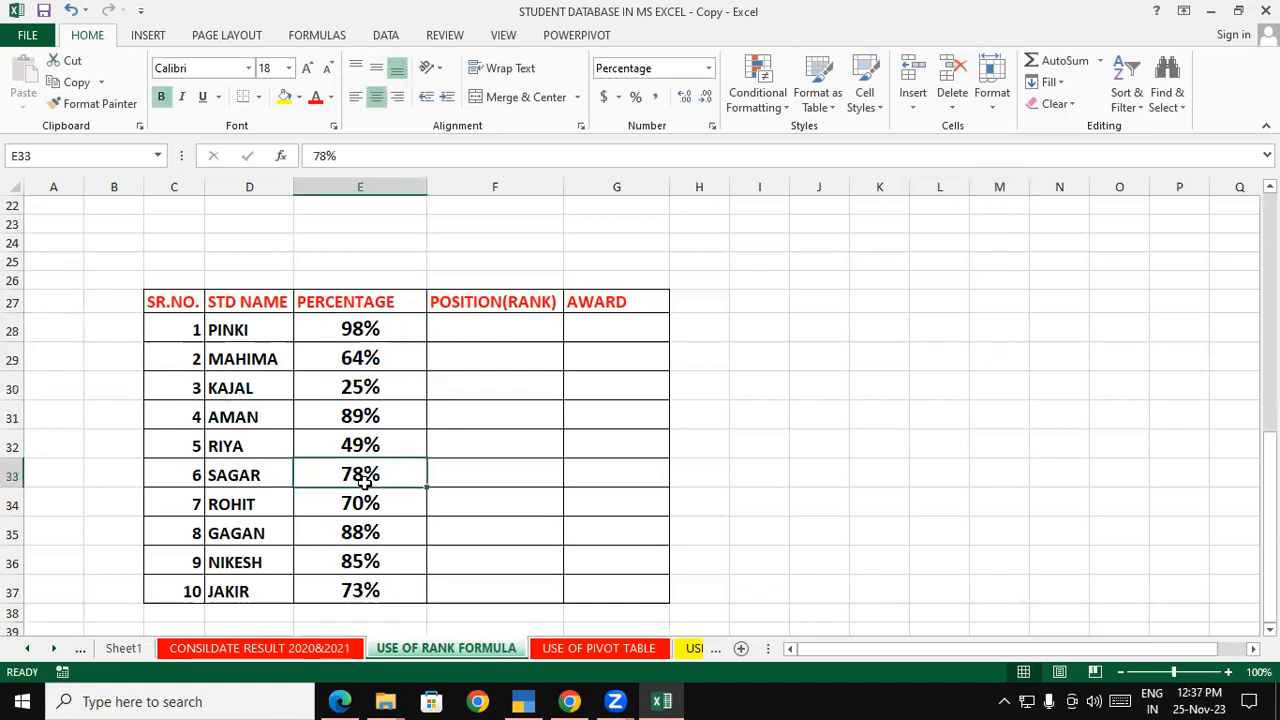
click(388, 318)
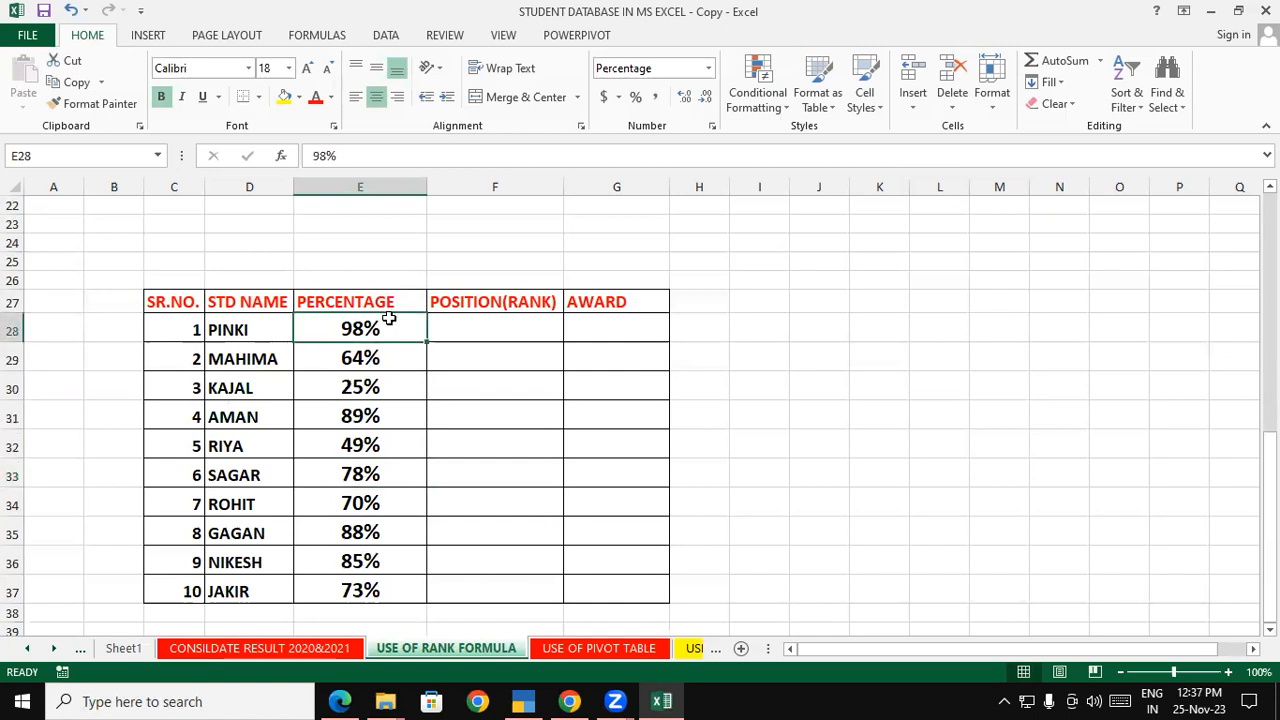
click(400, 534)
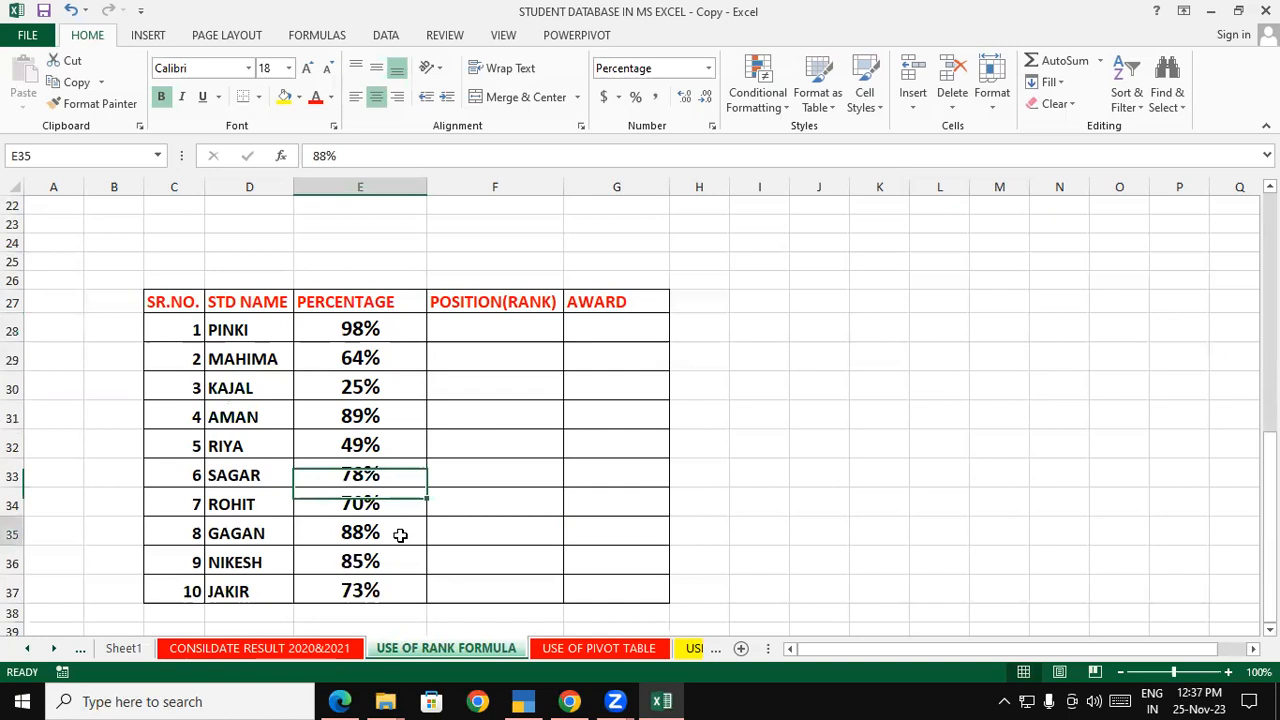
click(380, 418)
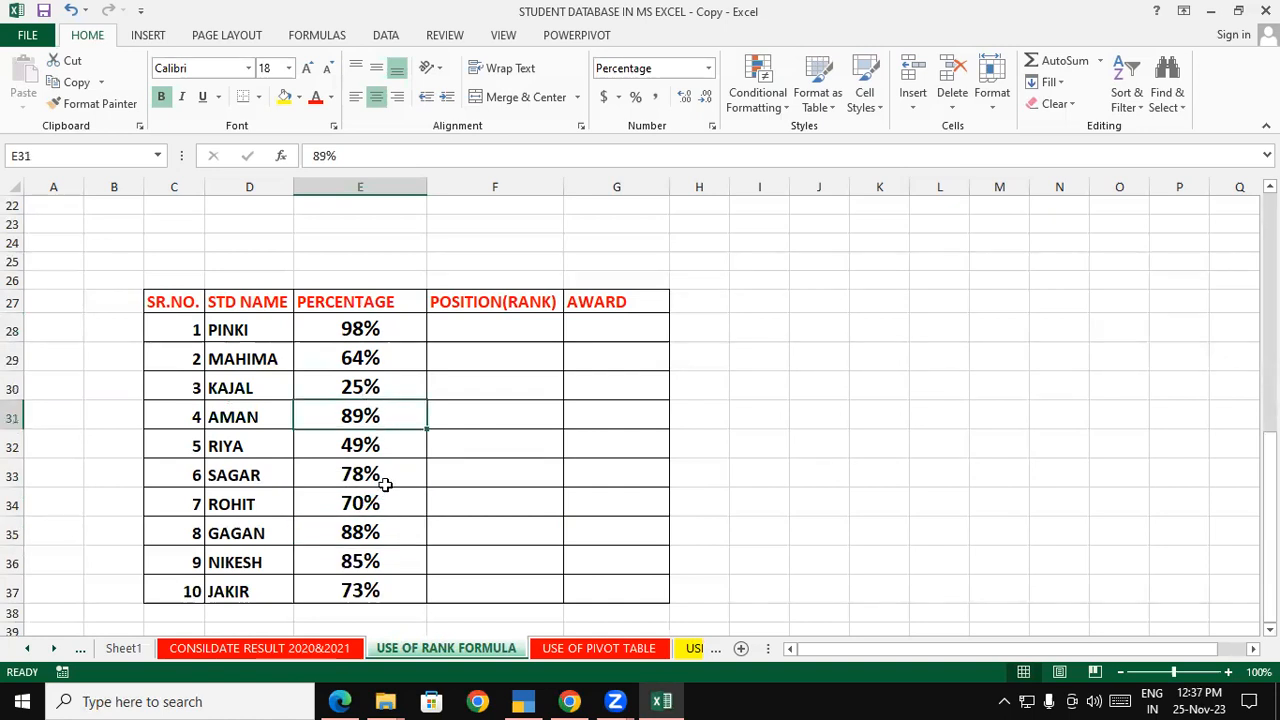
click(393, 535)
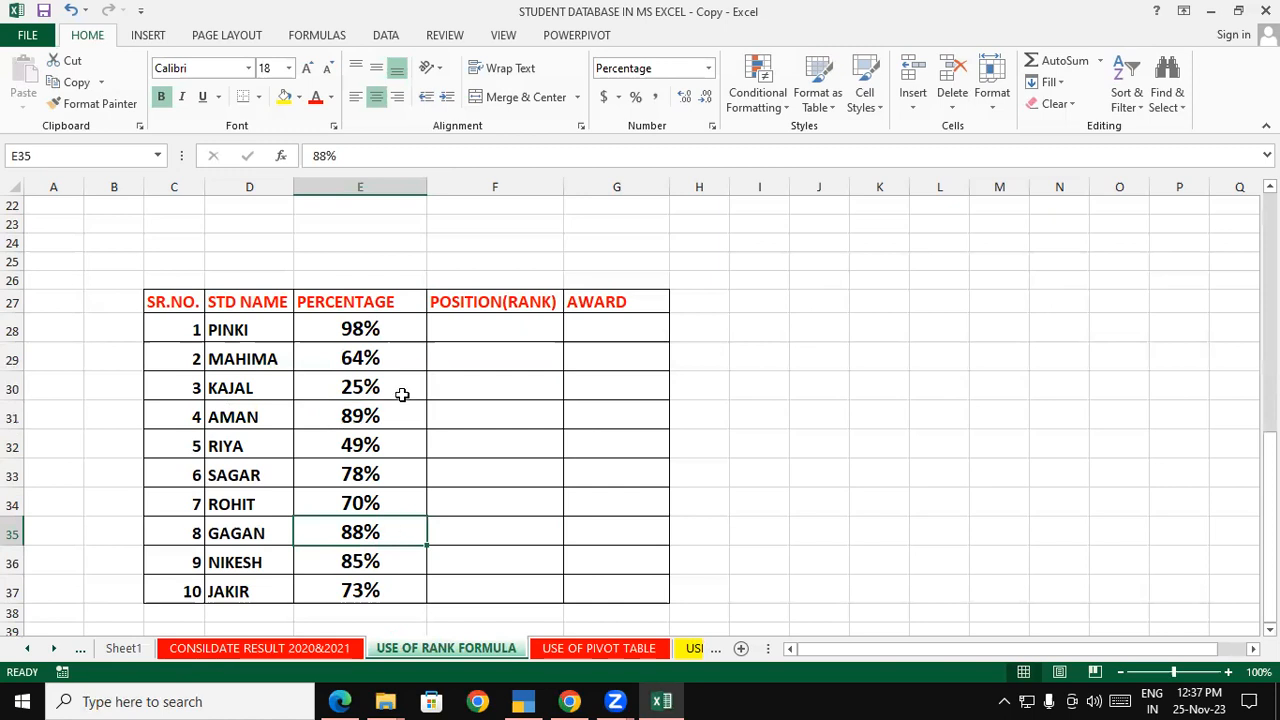
click(400, 335)
click(398, 413)
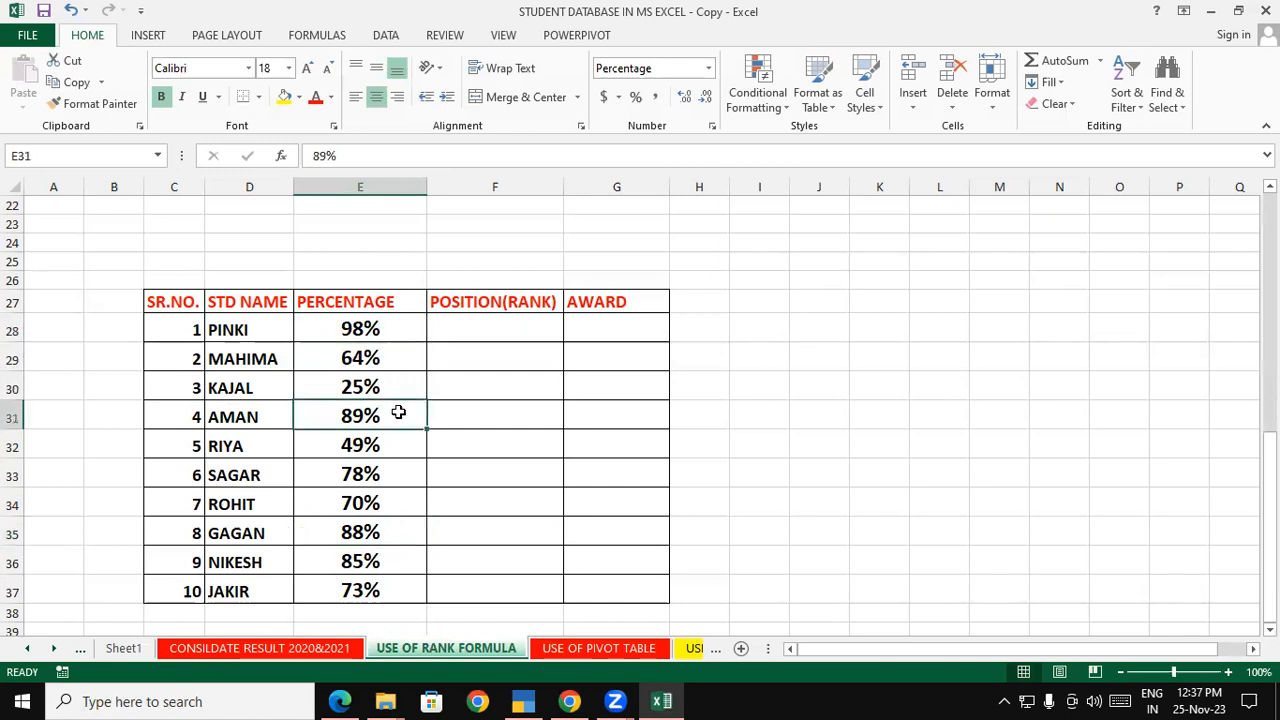
click(393, 533)
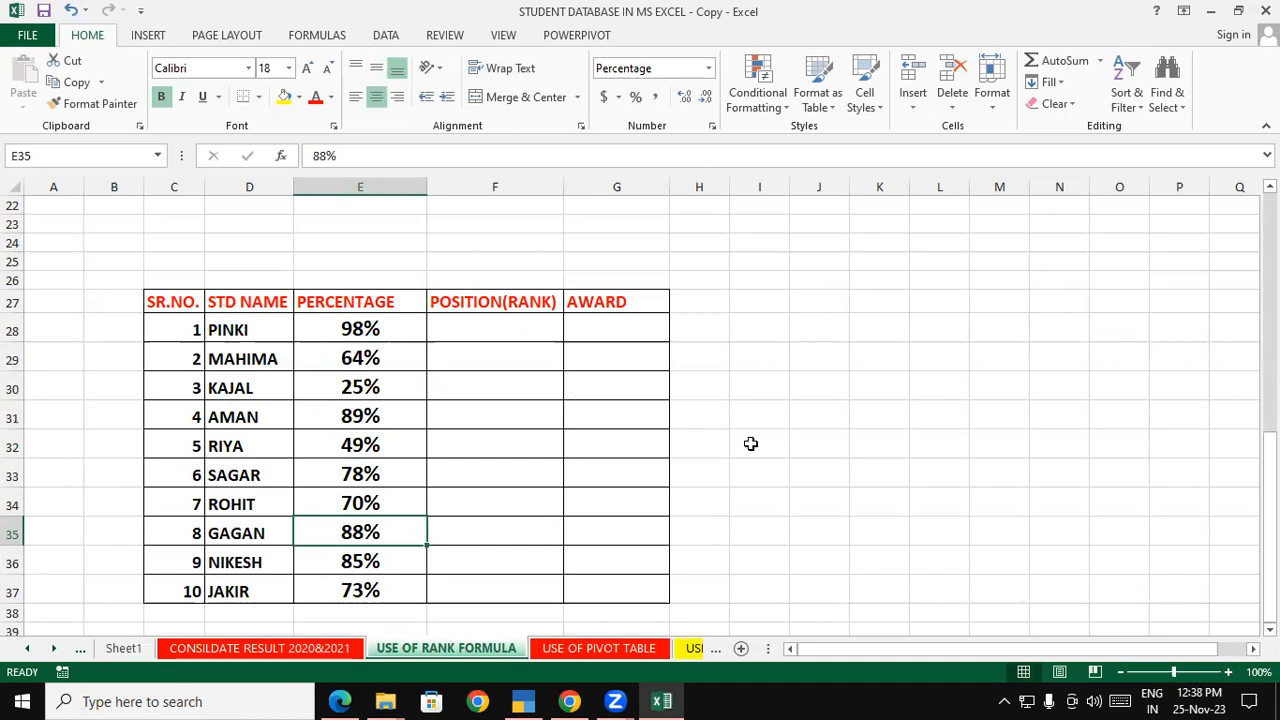
click(408, 336)
drag(406, 357, 423, 560)
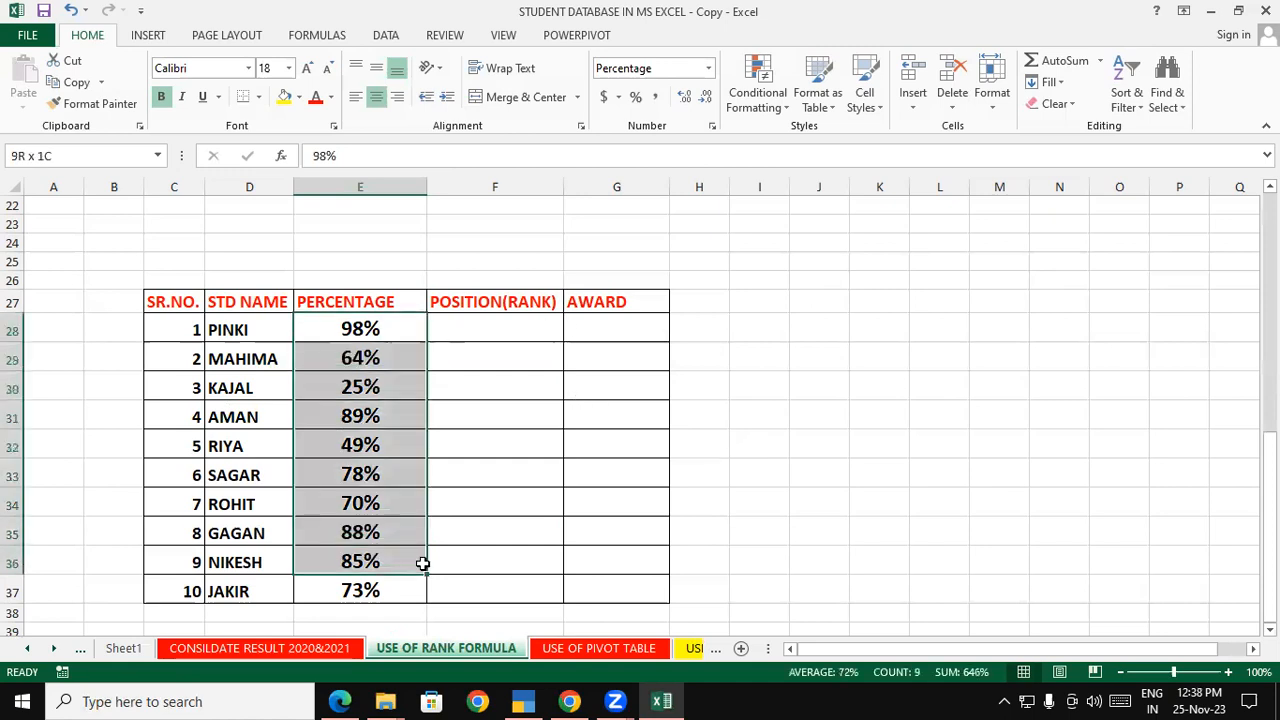
click(791, 490)
Enter =RANK(E28,$E$28:$E$37,0) in F28 to rank the first student's percentage in descending order
click(503, 326)
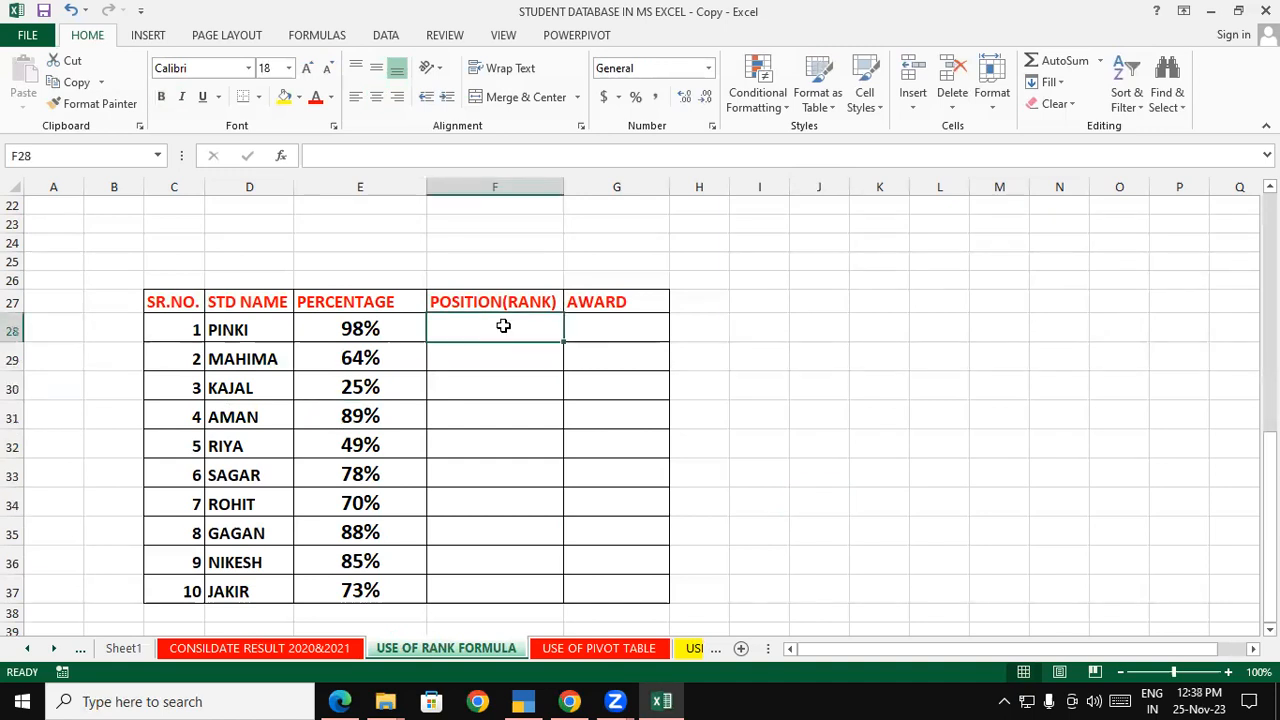
text(=)
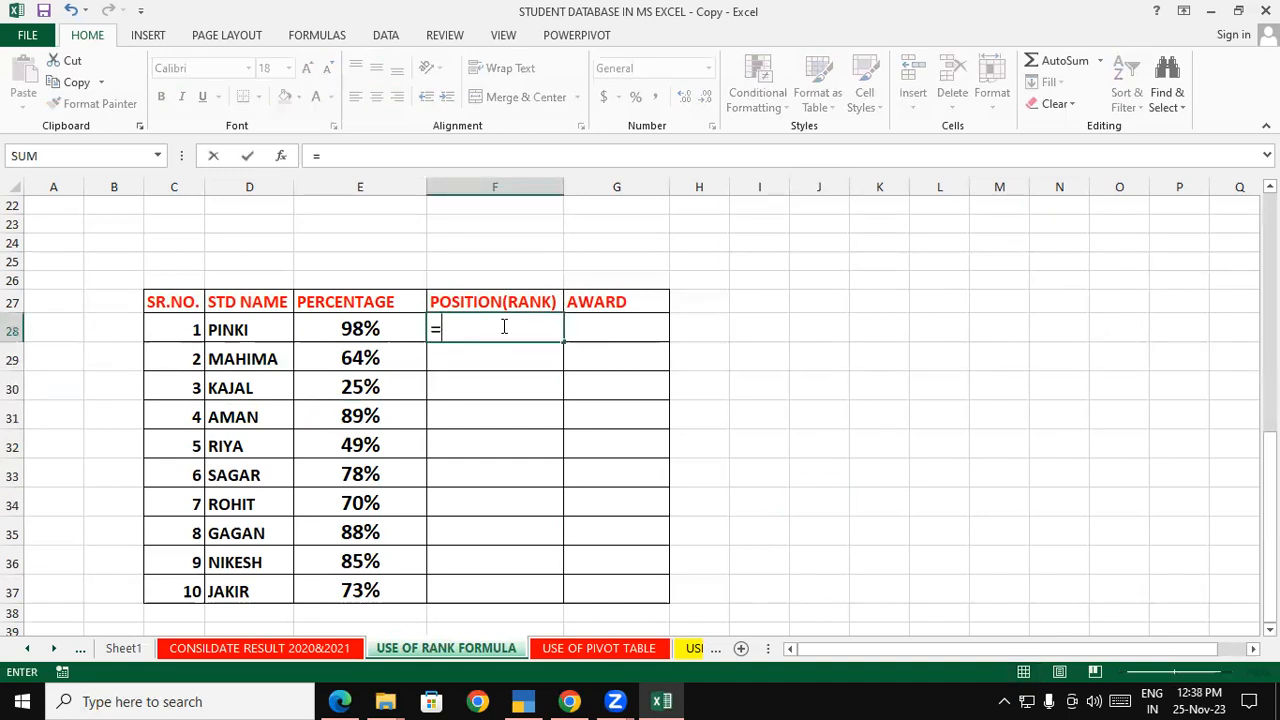
text(RAN)
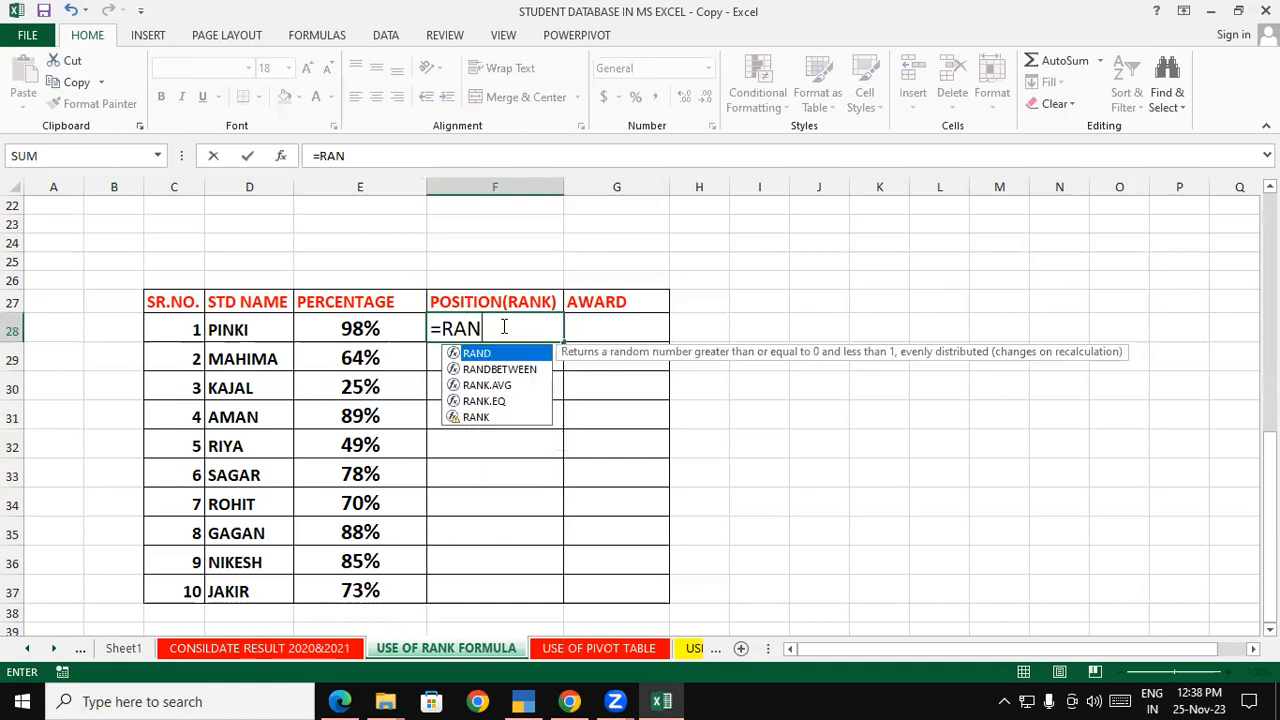
text(K()
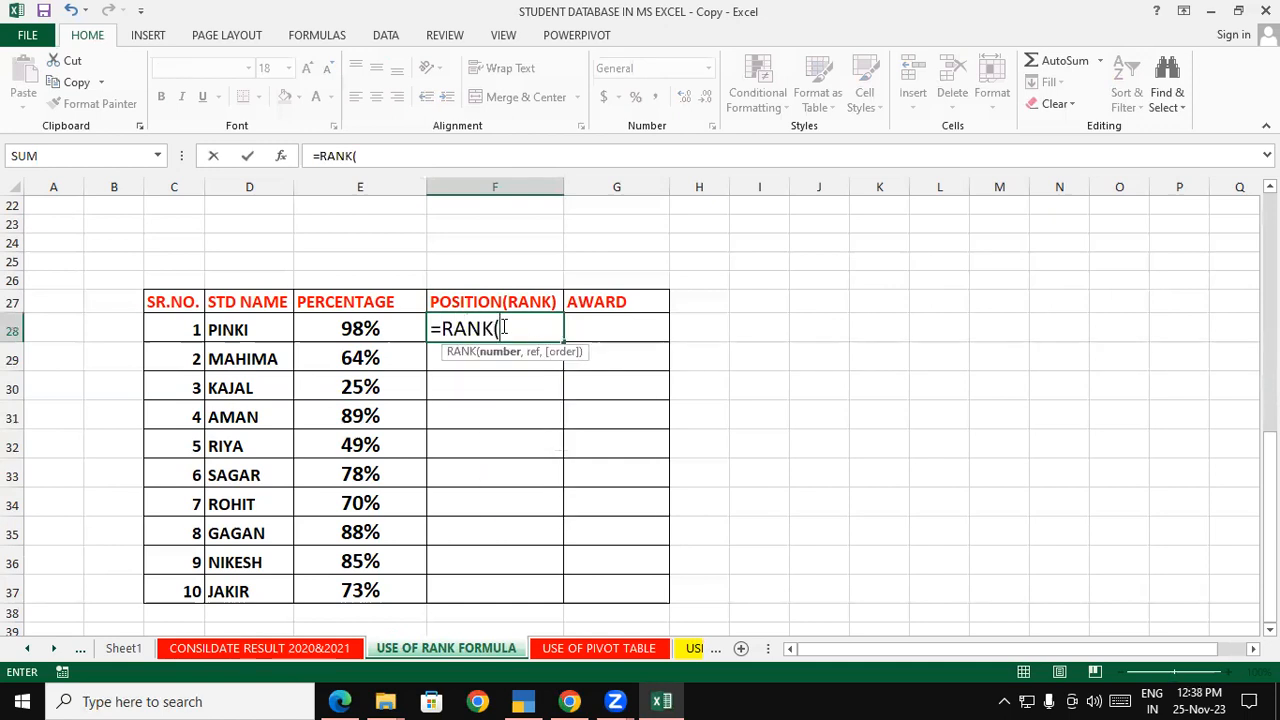
click(374, 334)
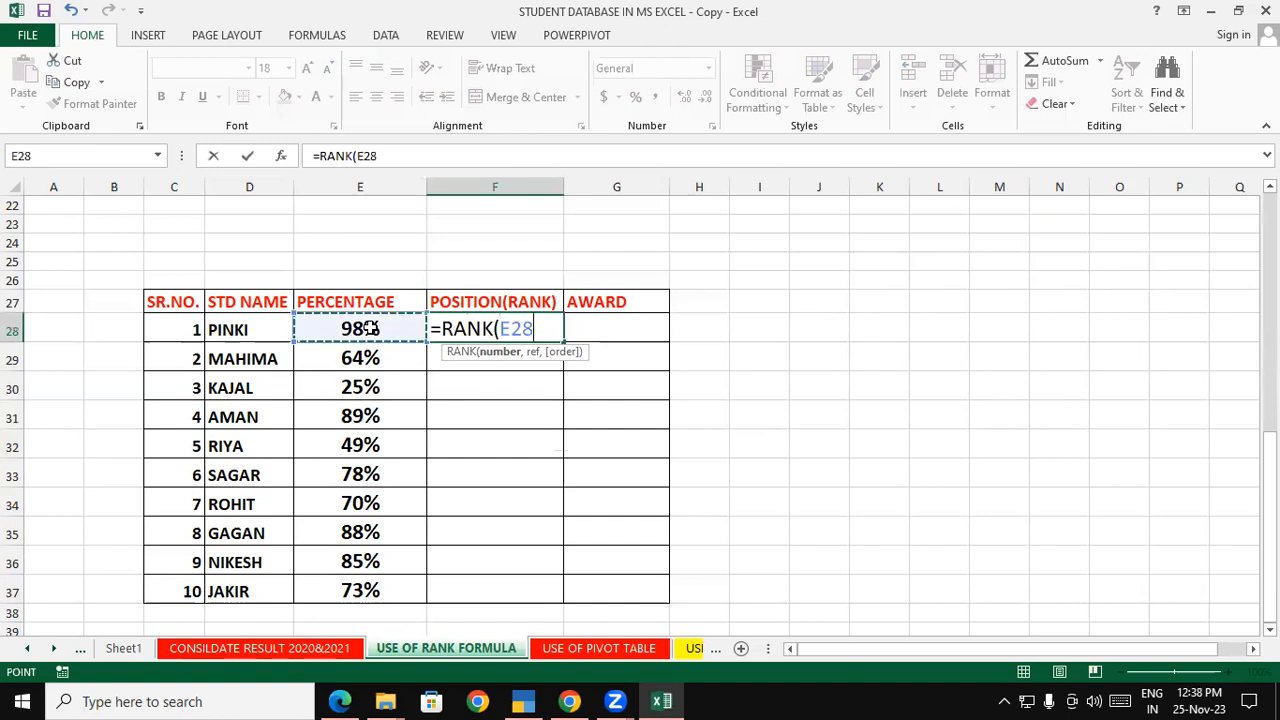
text(,)
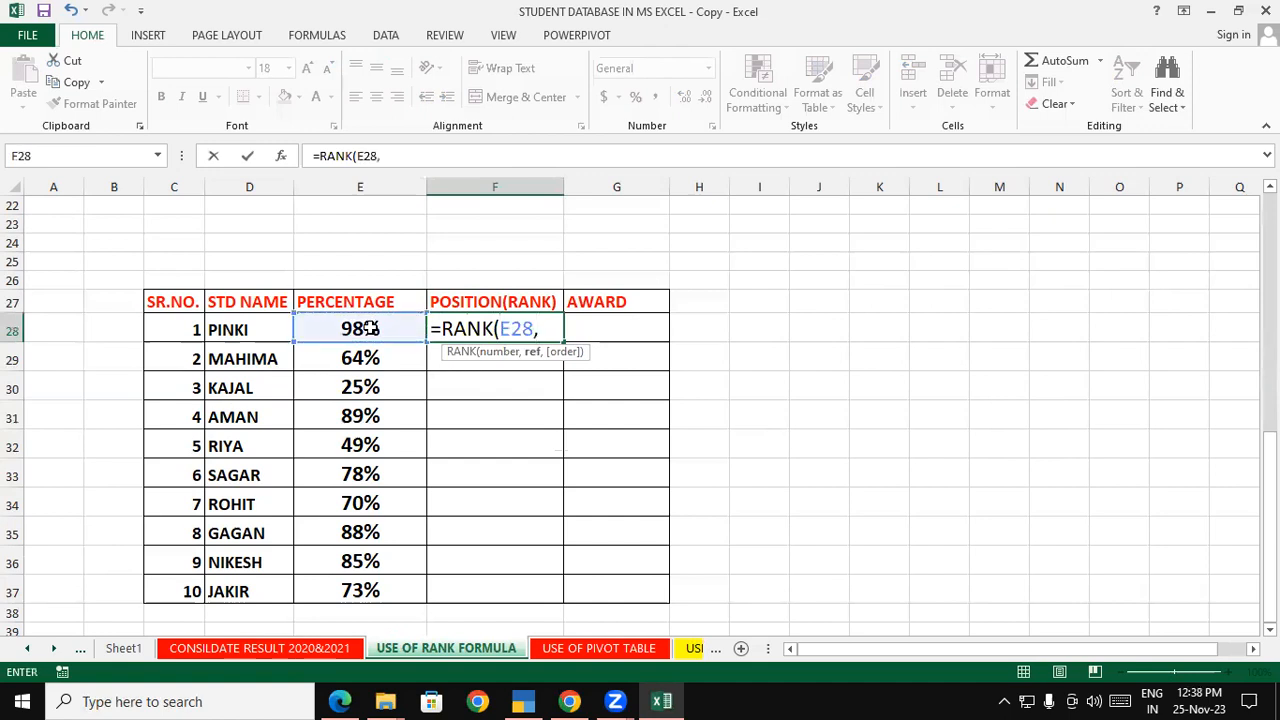
drag(370, 329, 388, 590)
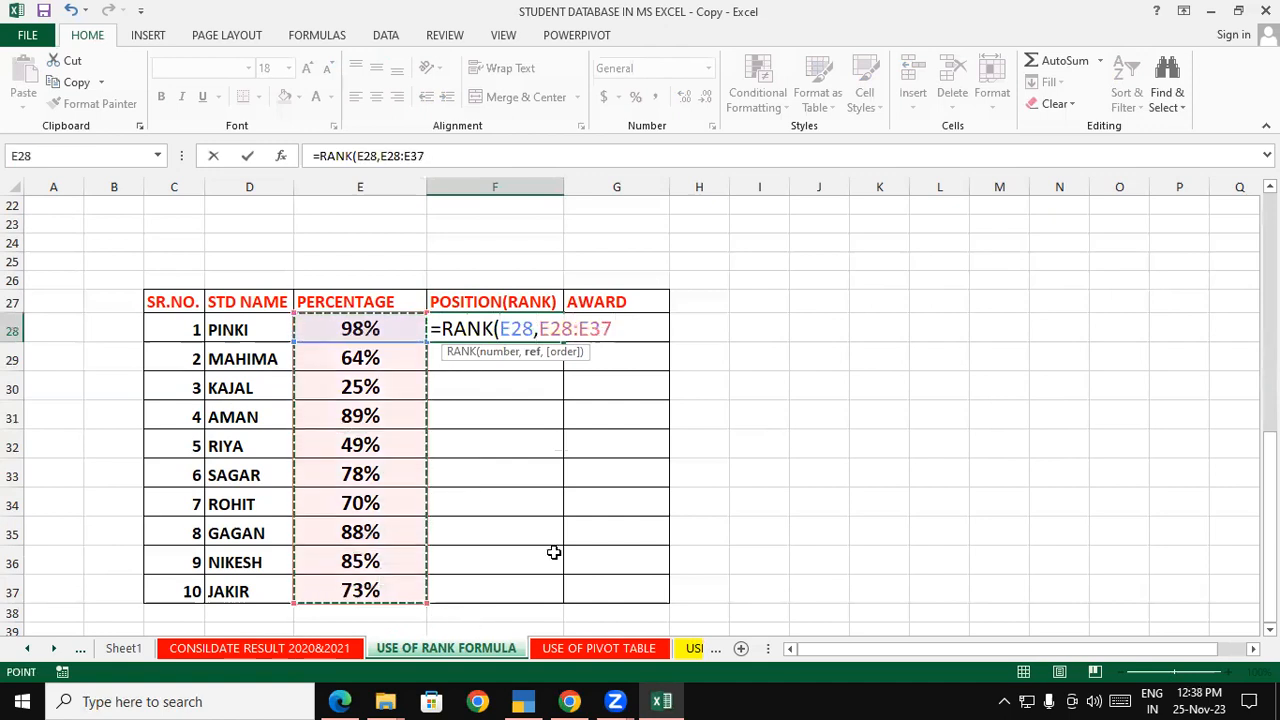
key(F4)
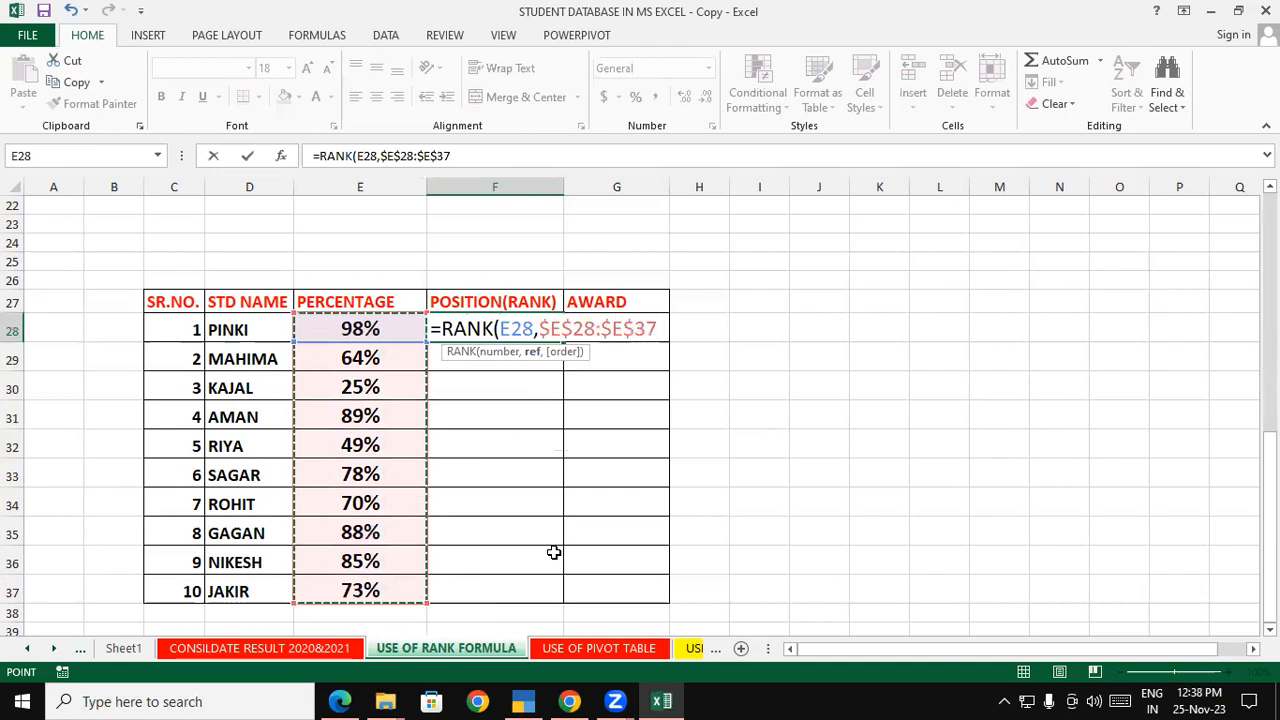
text(,)
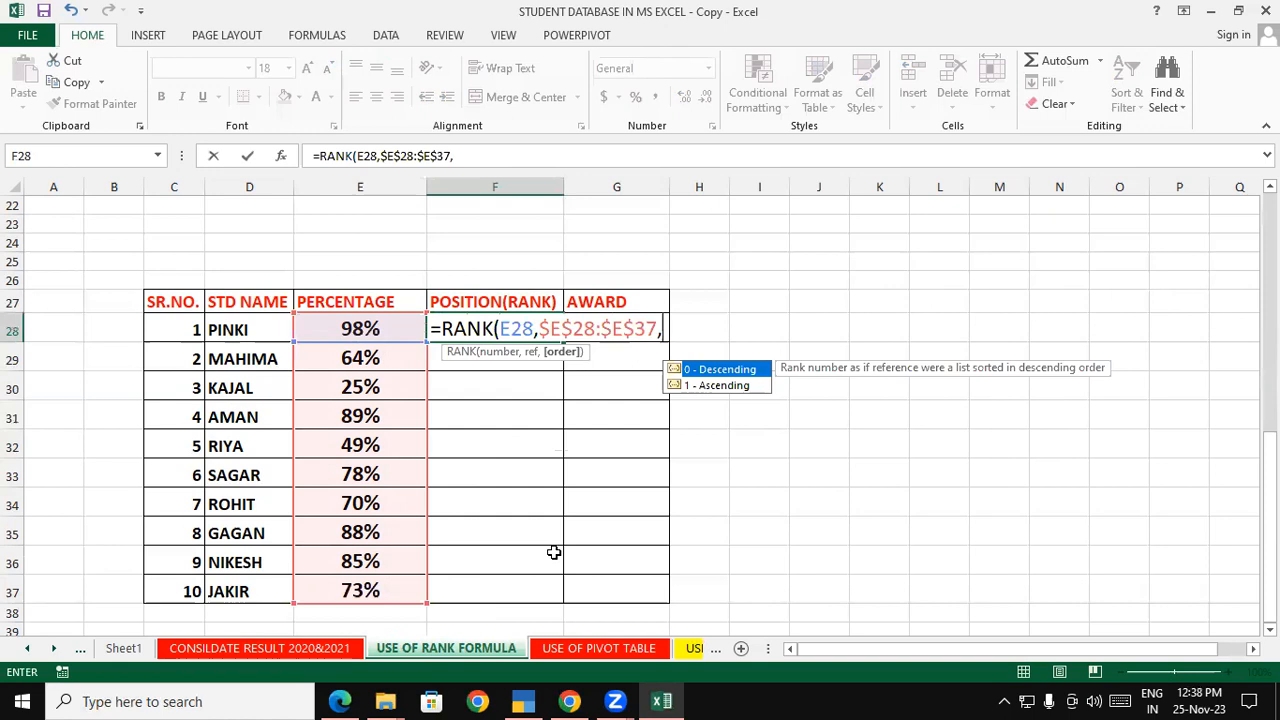
text(0))
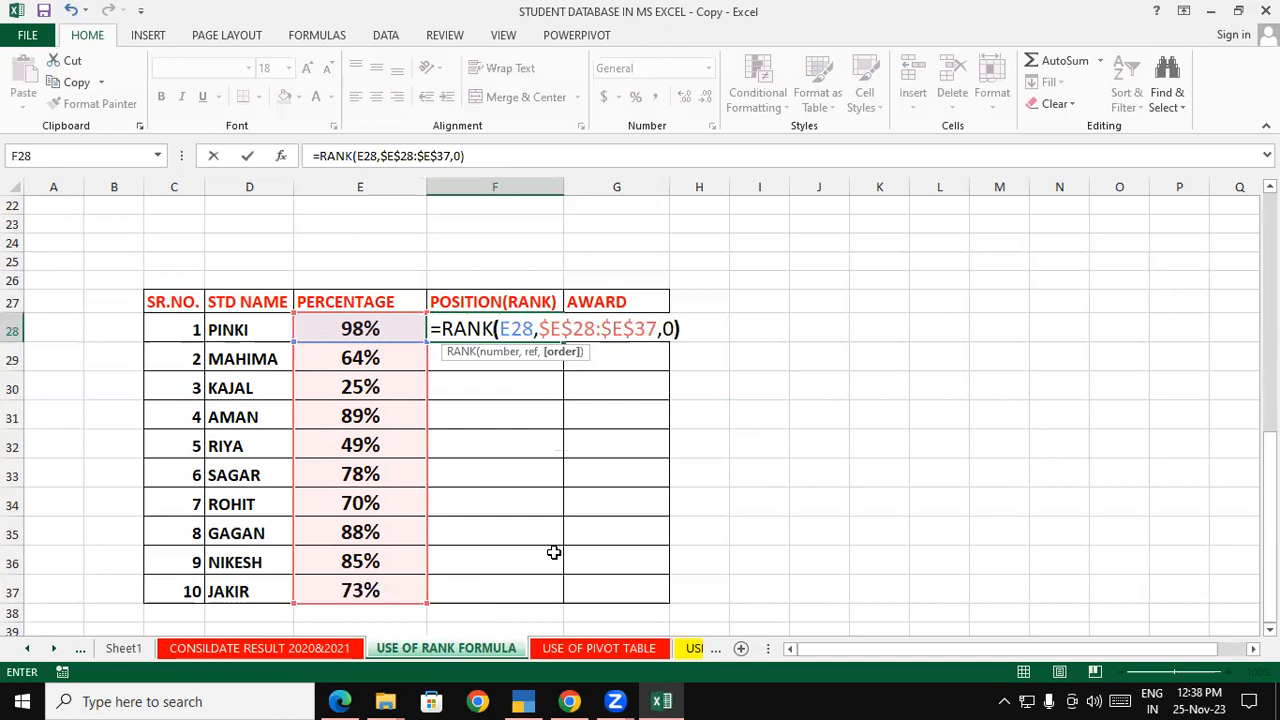
key(Return)
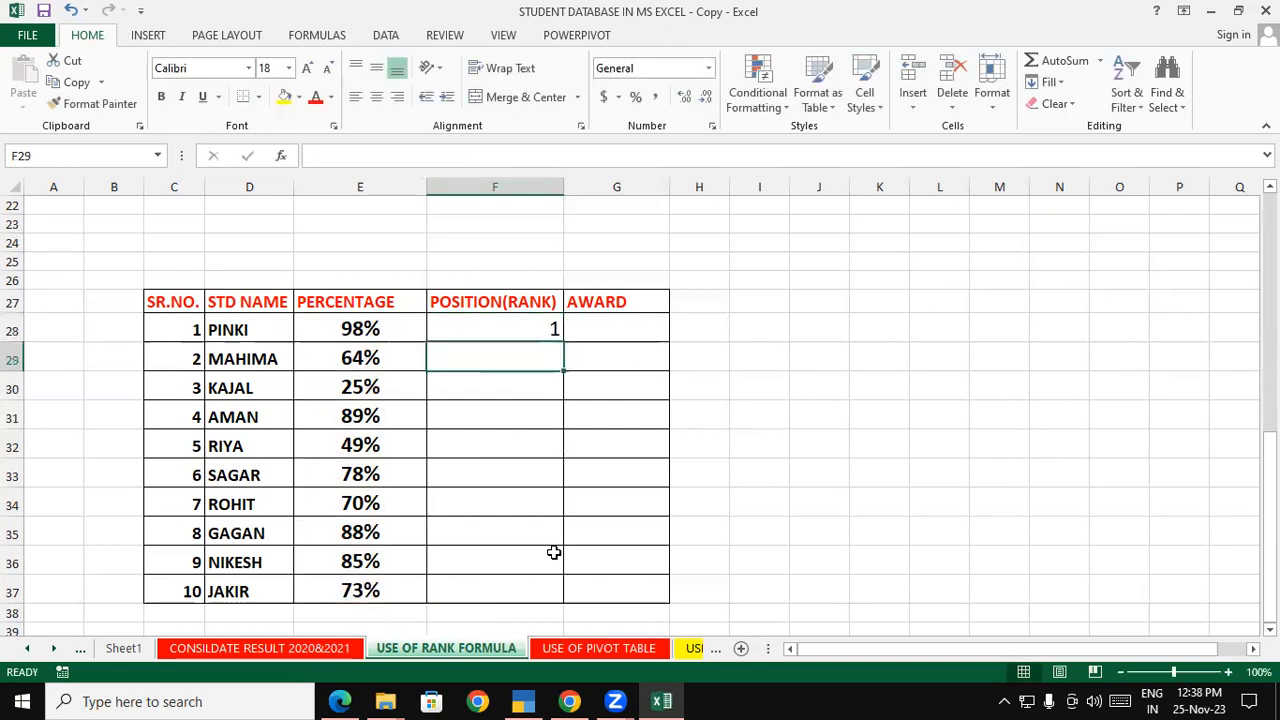
Fill the RANK formula from F28 down to F37
click(550, 325)
double_click(563, 343)
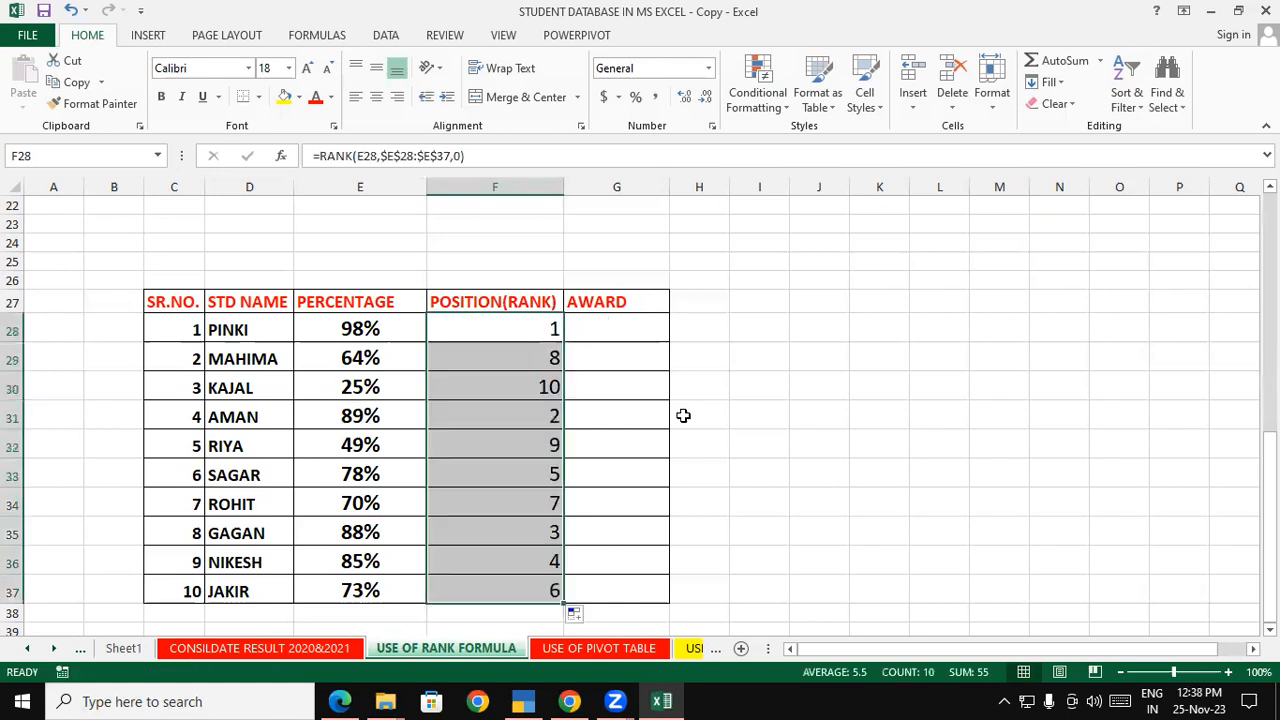
click(655, 402)
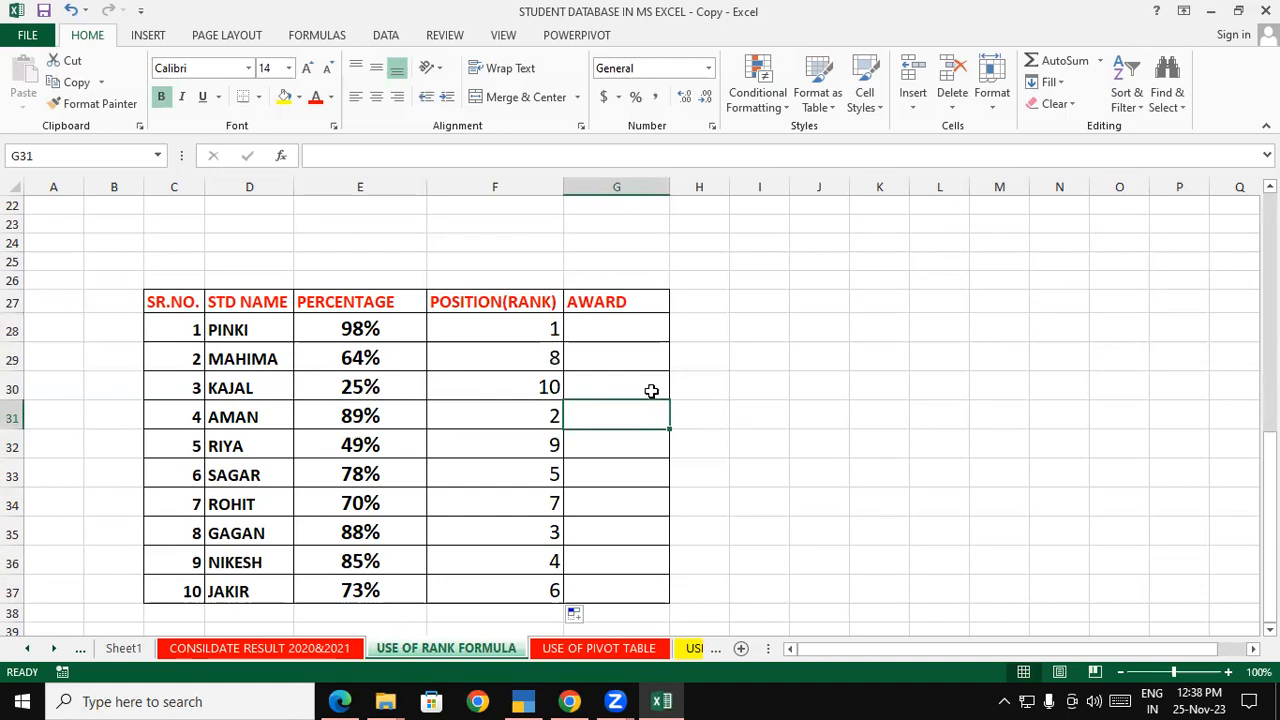
Start an IF formula in G28 that returns "BIKE" when F28 equals 1
click(603, 331)
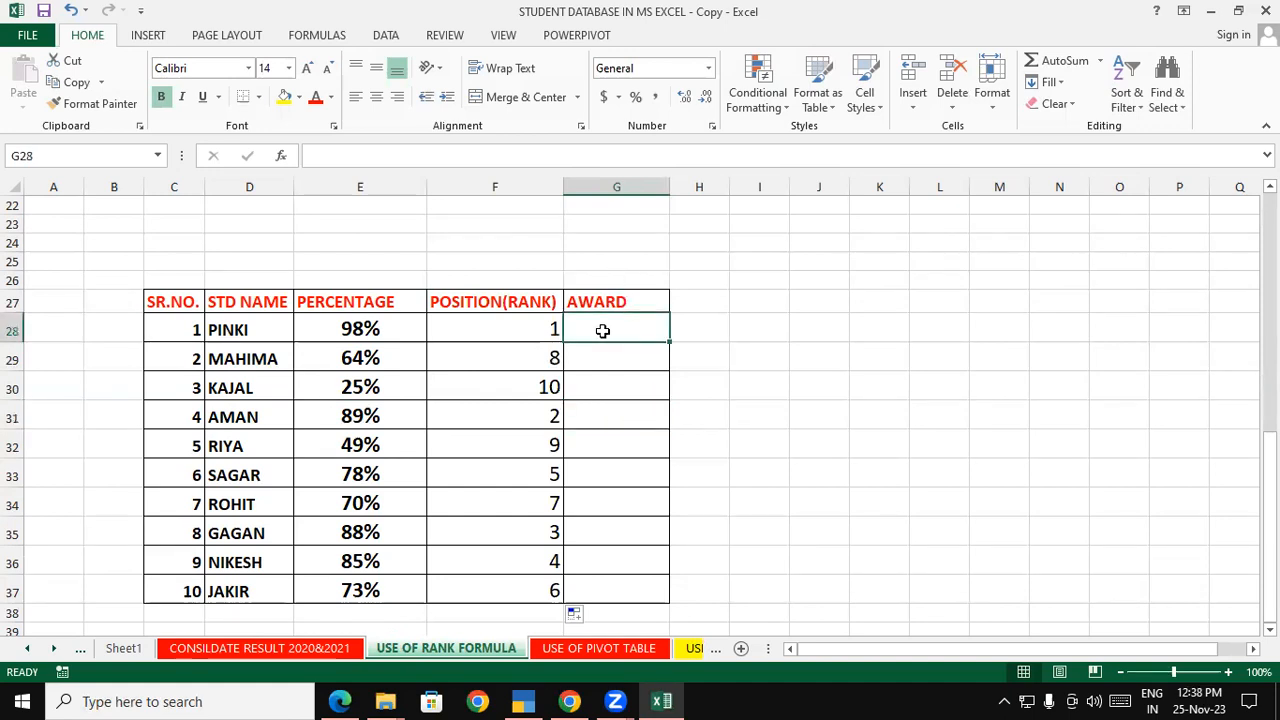
text(=)
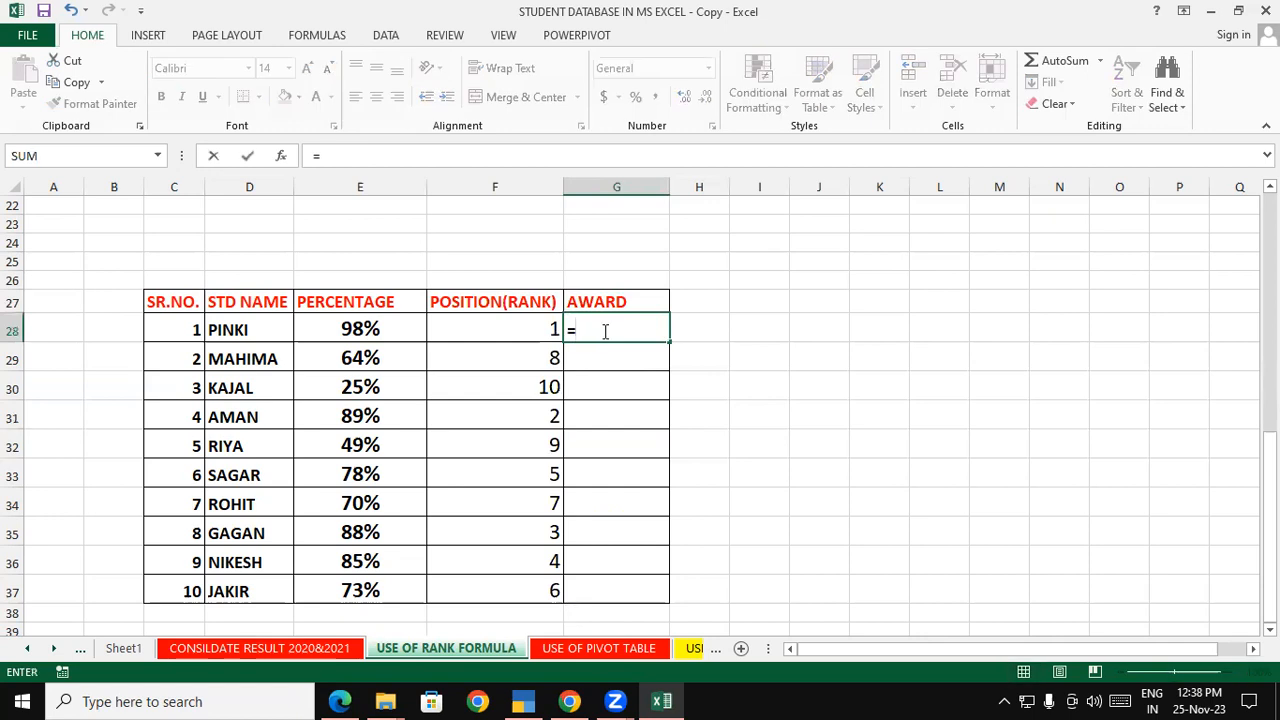
text(IF()
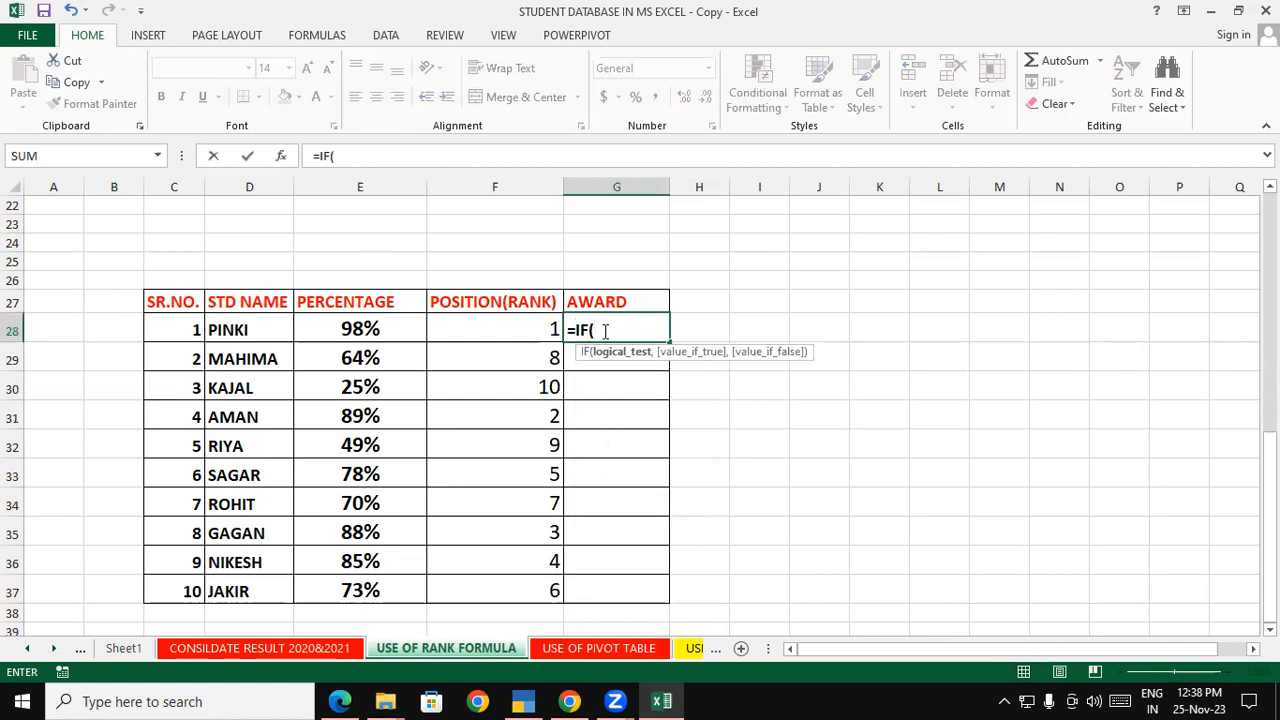
click(496, 329)
text(=1,")
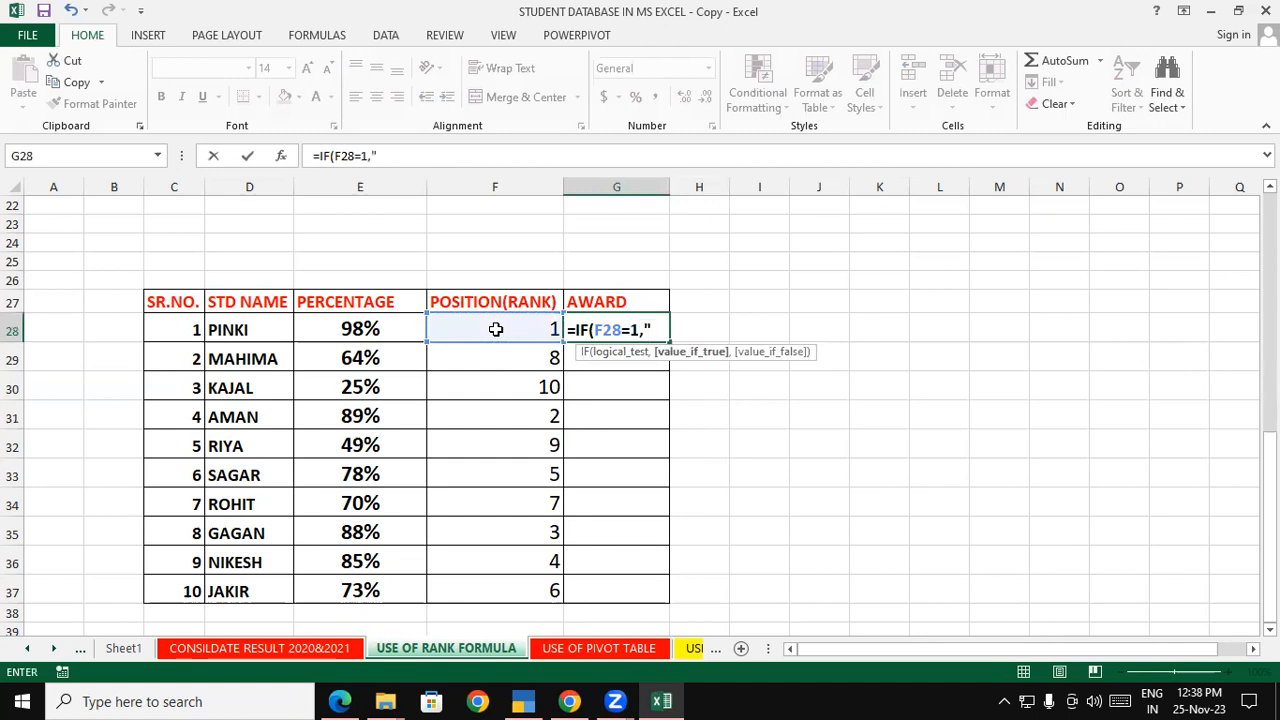
text(BIK)
text(E")
Nest a second IF in the G28 formula that returns "SMARTPHONE" when F28 equals 2
text(,I)
text(F()
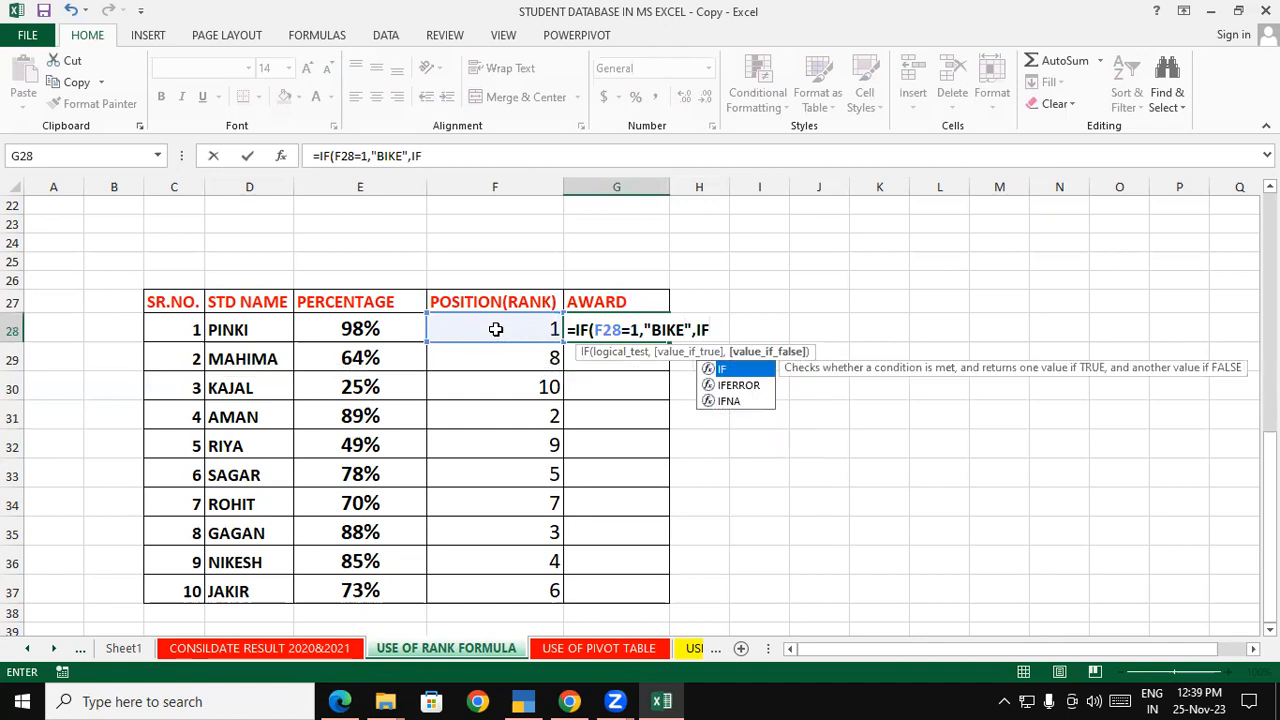
click(495, 329)
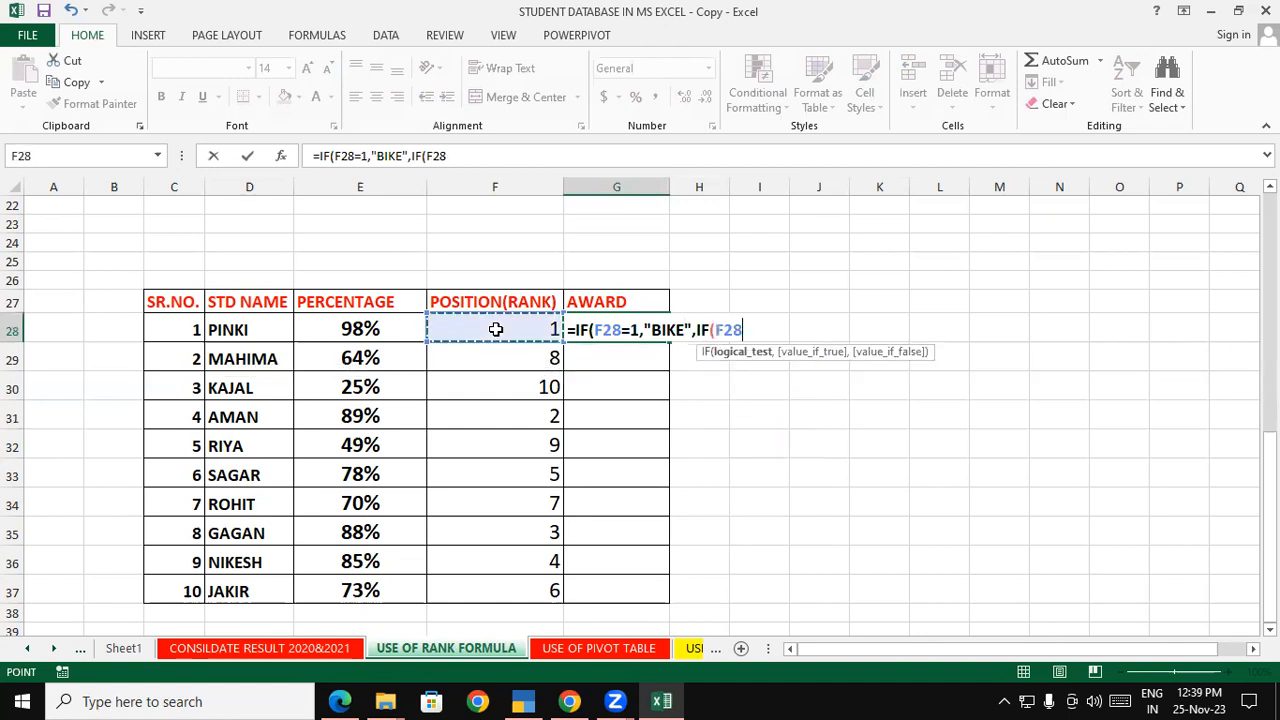
text(=2,")
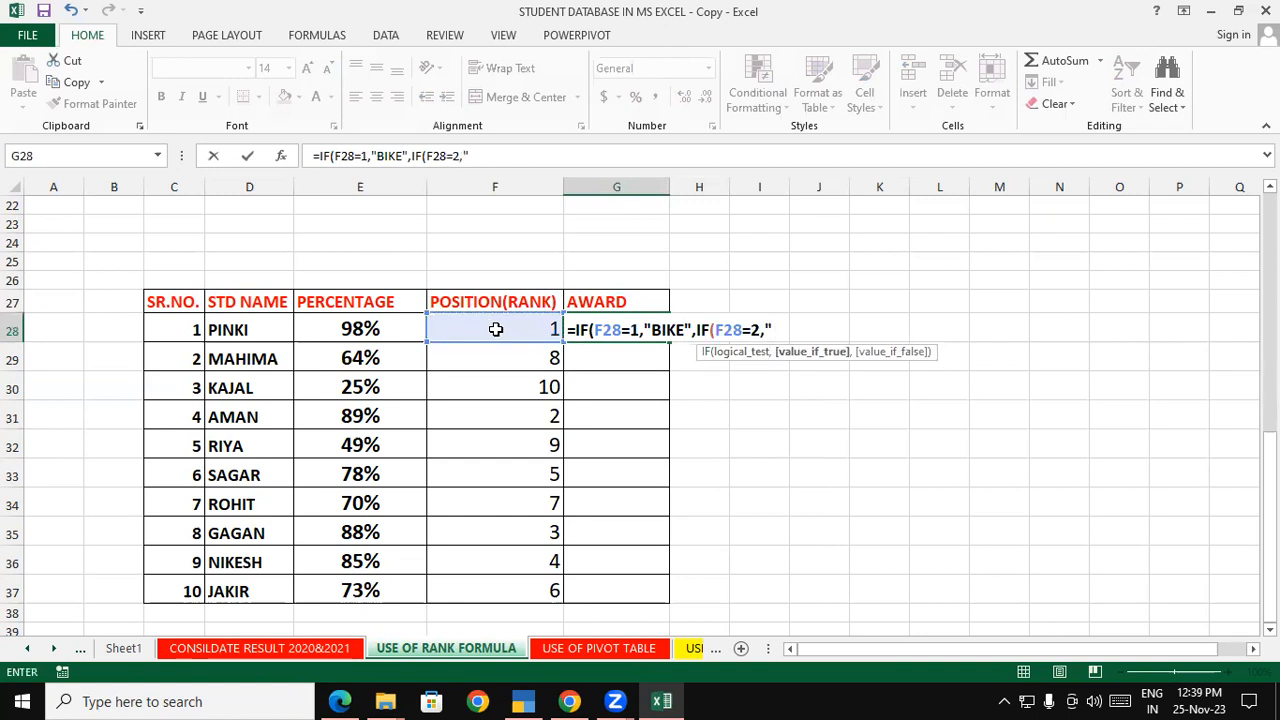
text(SMARTH)
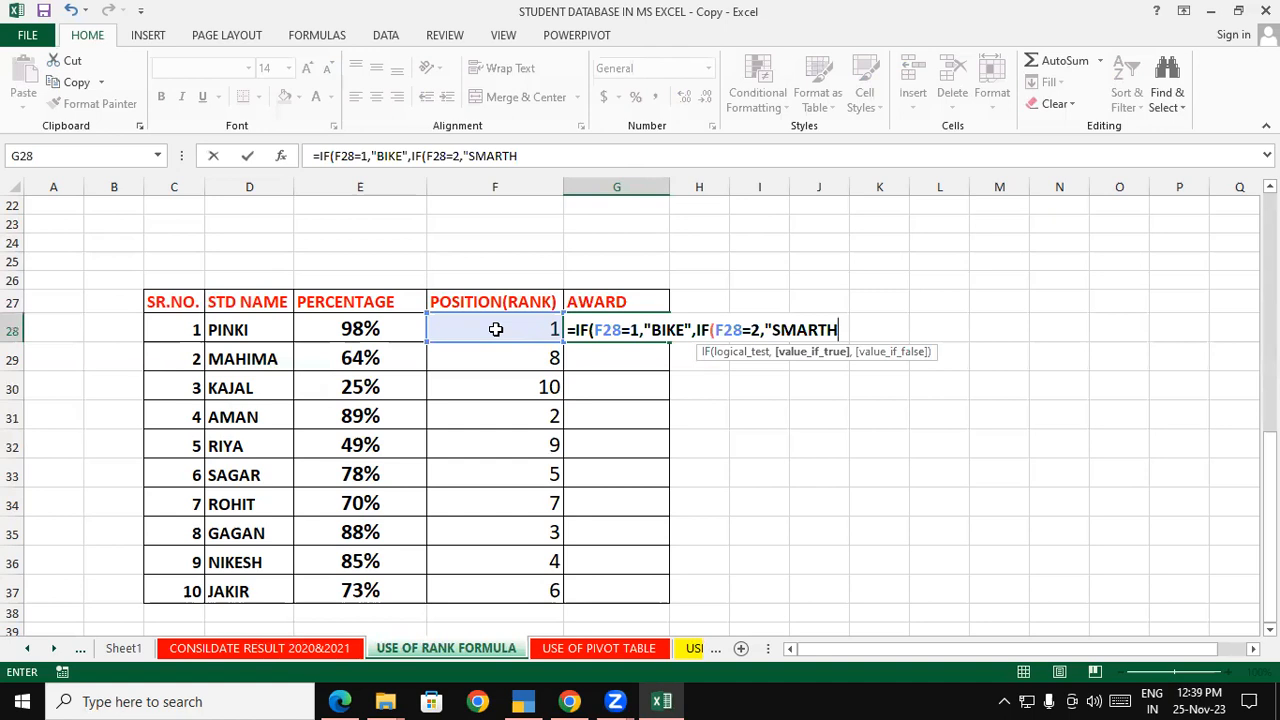
key(BackSpace)
text(PHONE)
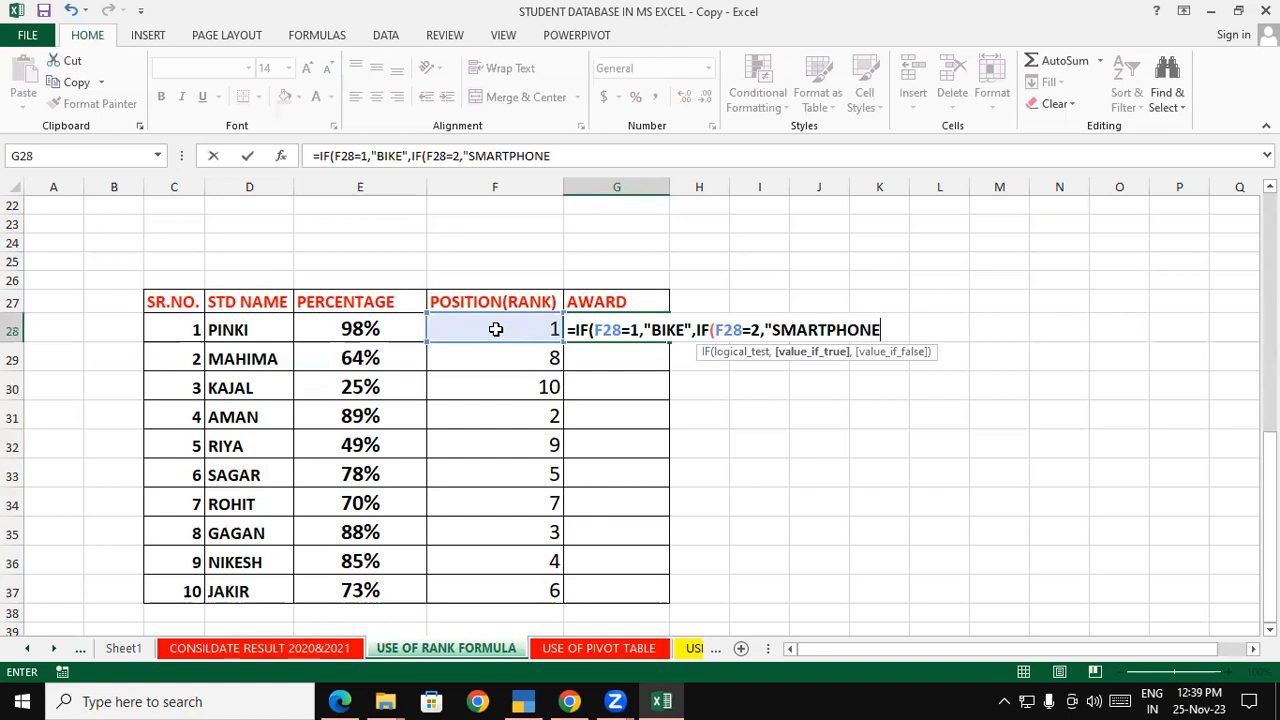
Complete the G28 formula with a third IF returning "CYCLE" when F28 equals 3, and fill it down to G37
text(",IF()
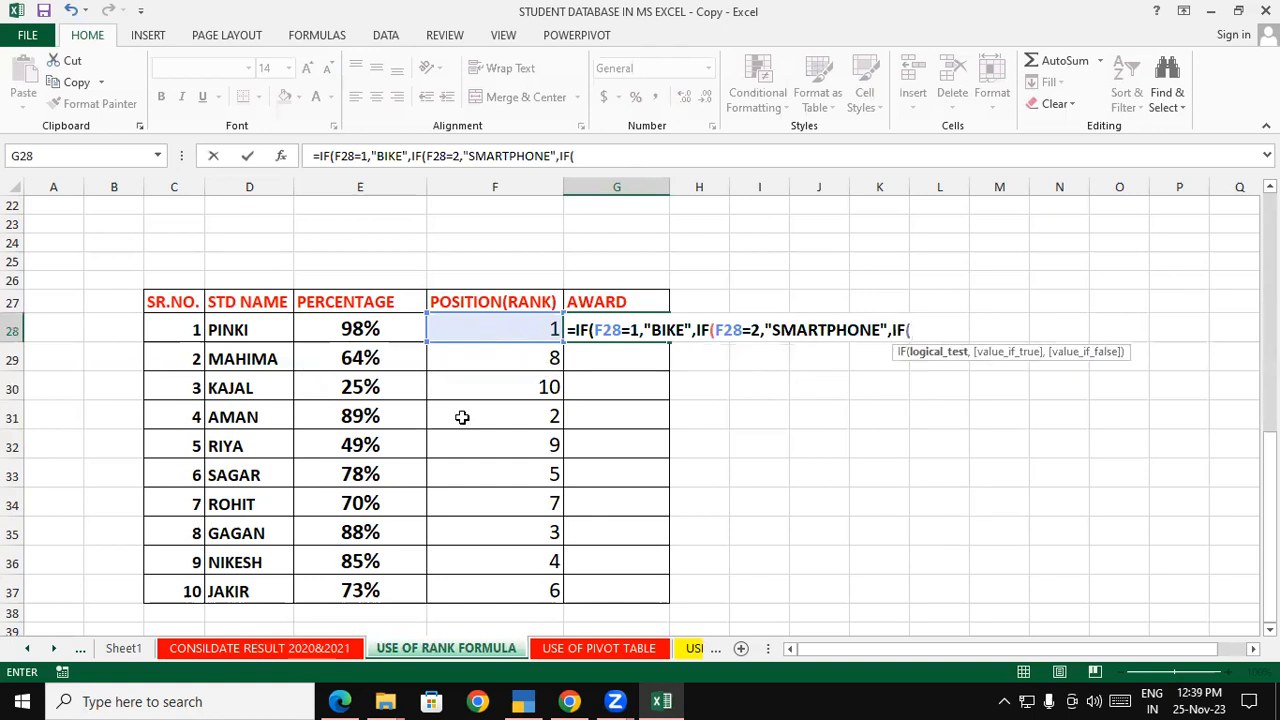
click(481, 326)
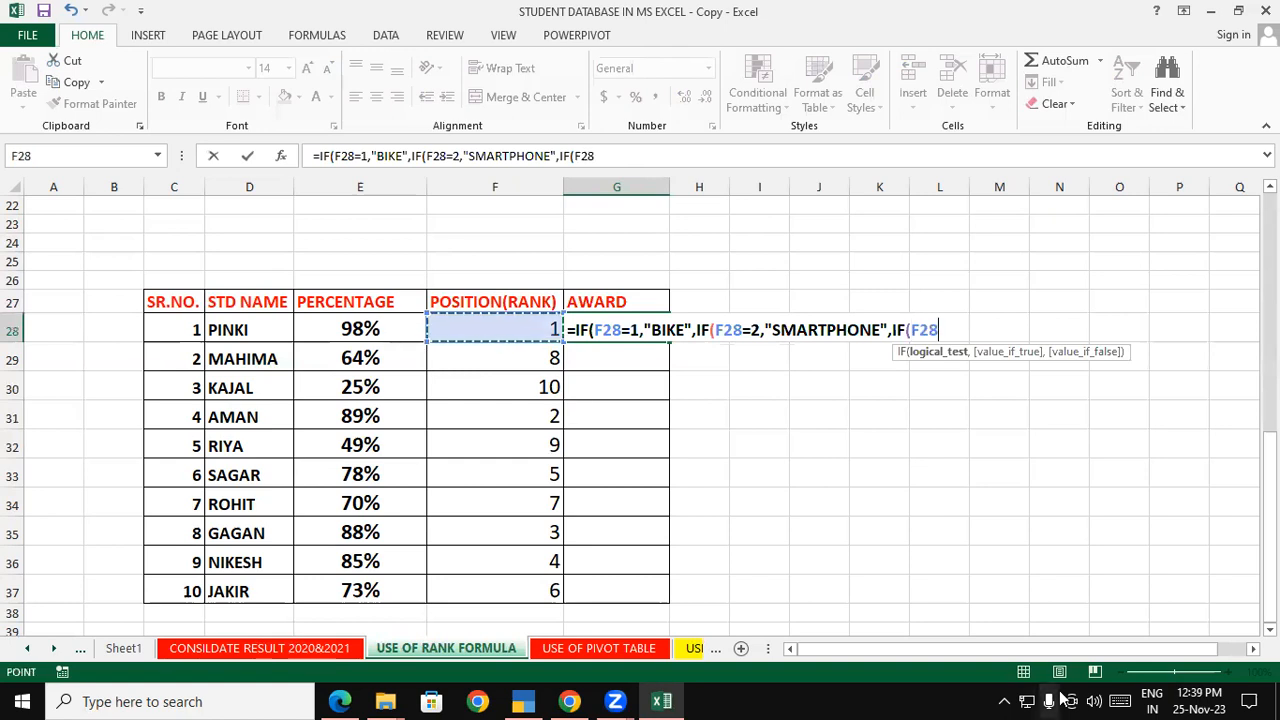
text(=)
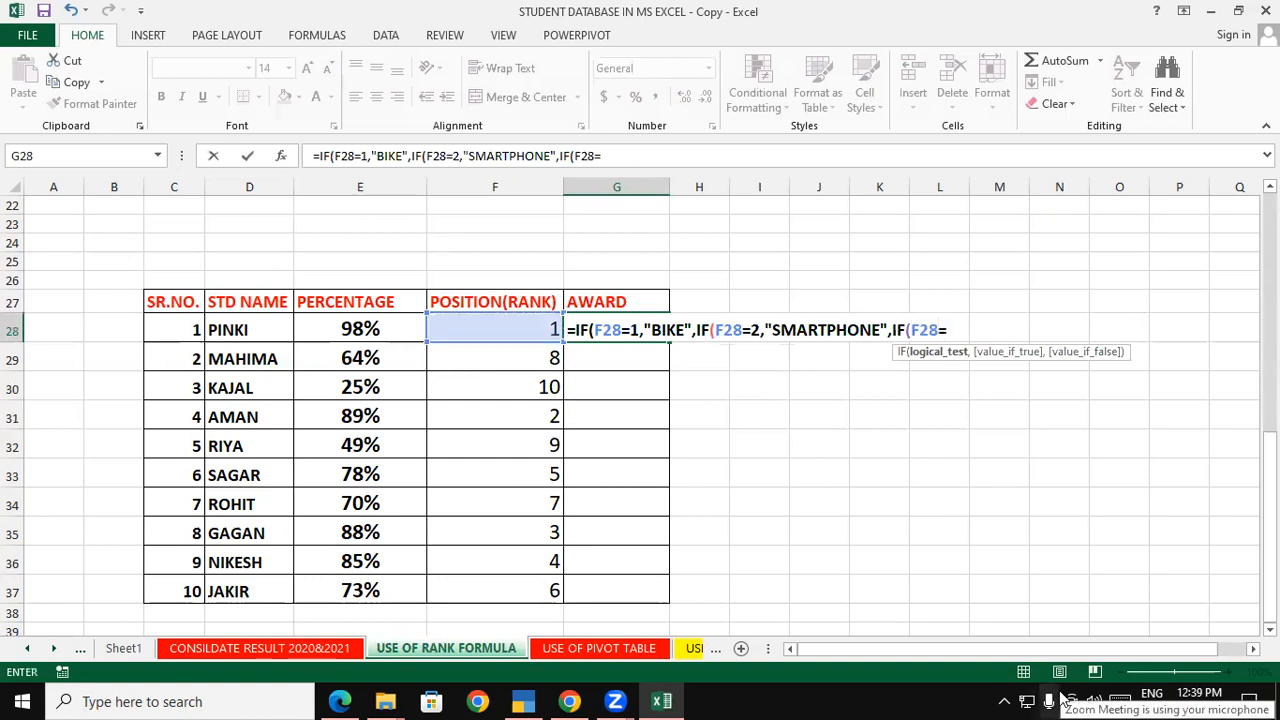
text(3,"CYCLE)
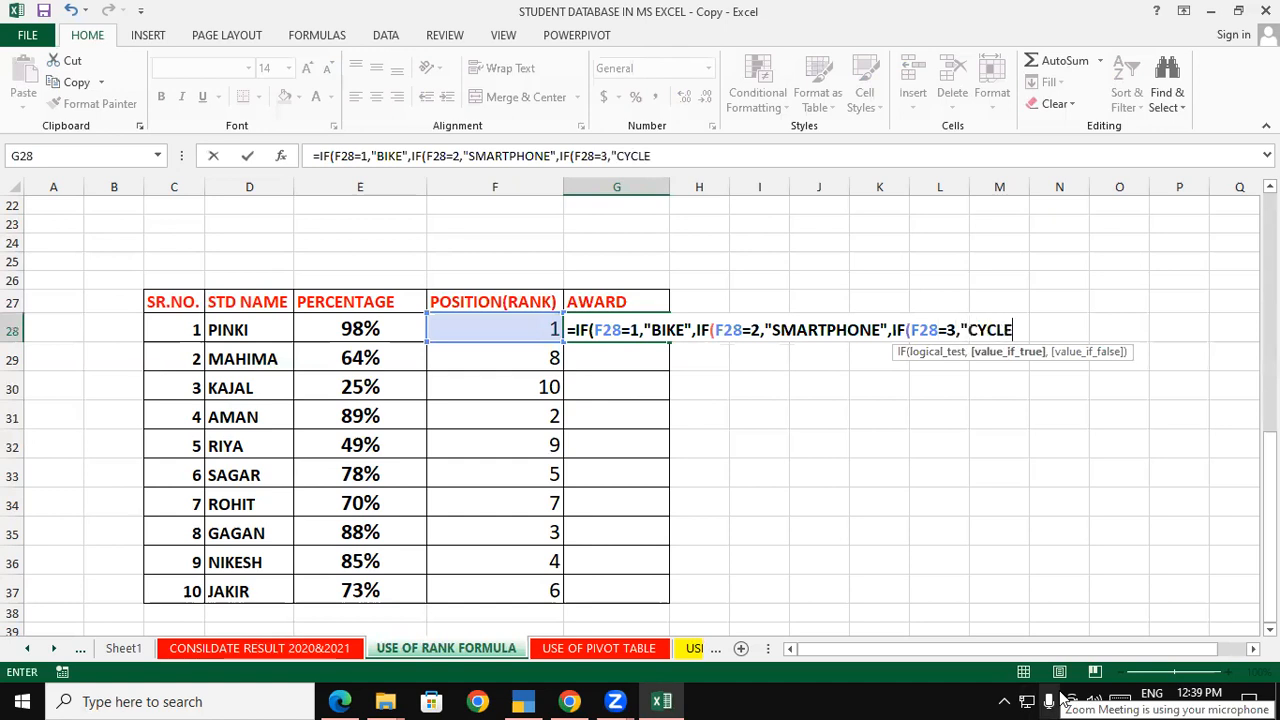
text("))))
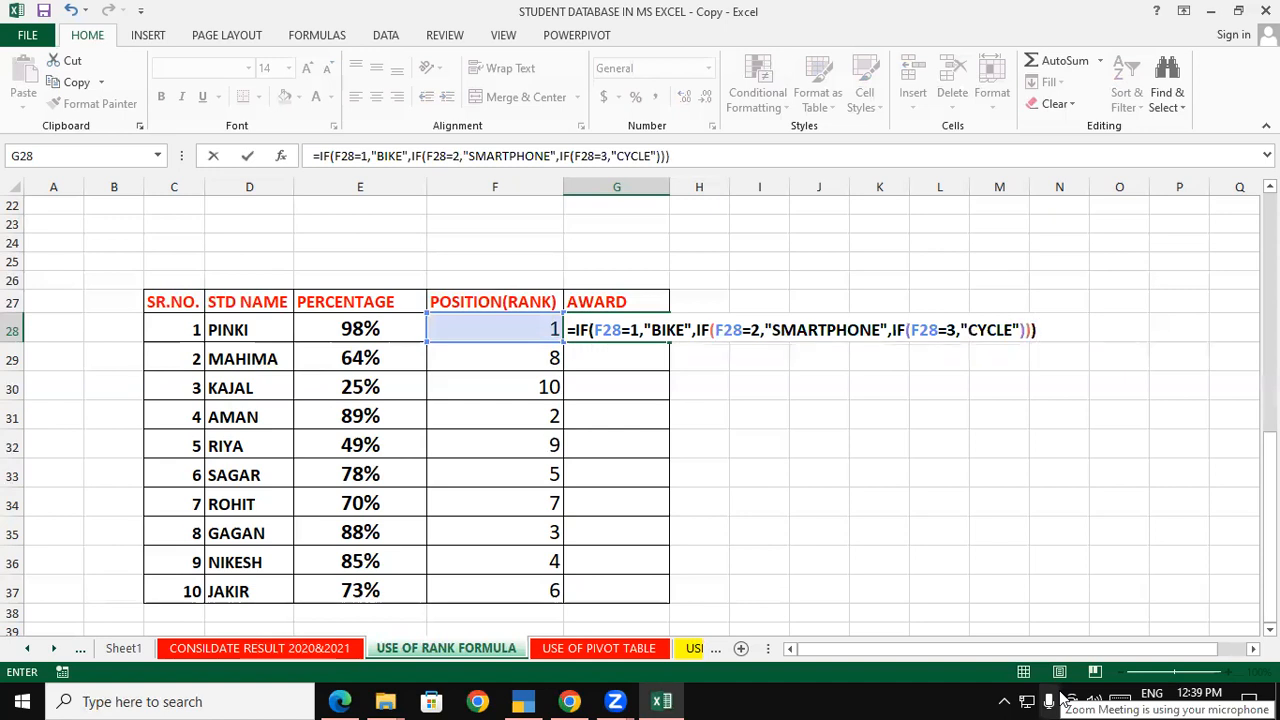
key(Return)
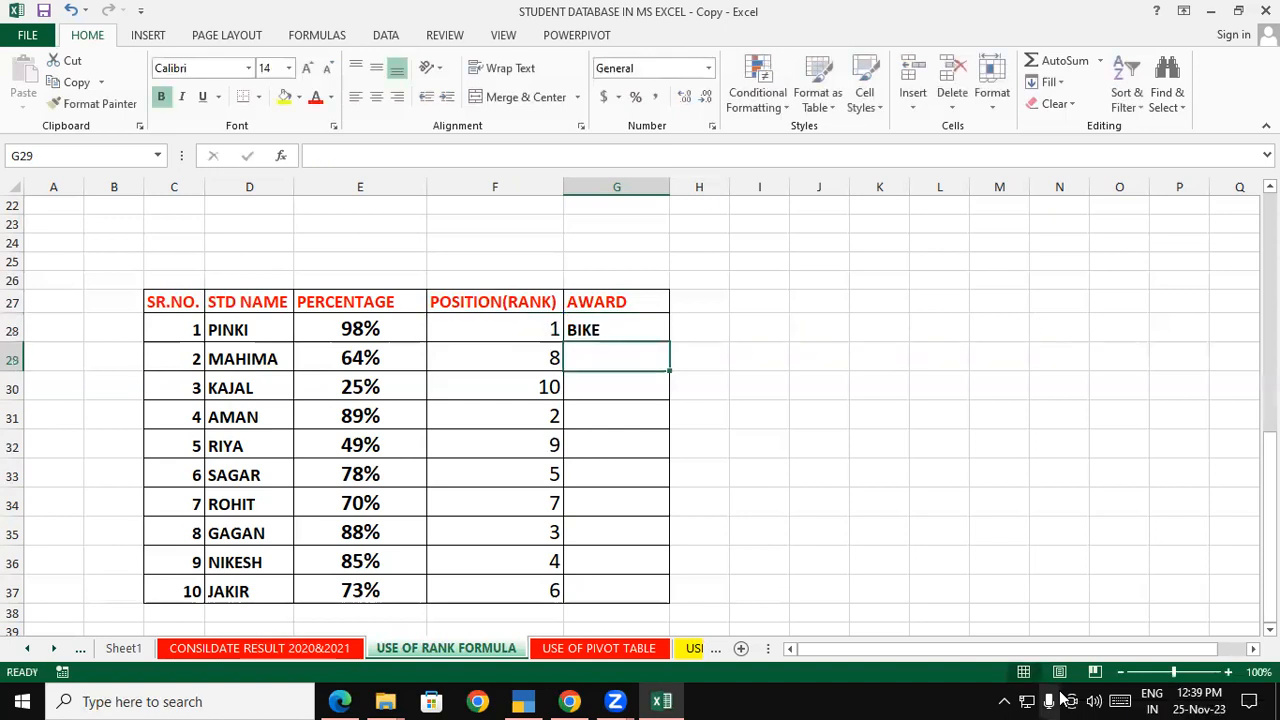
click(598, 329)
double_click(668, 343)
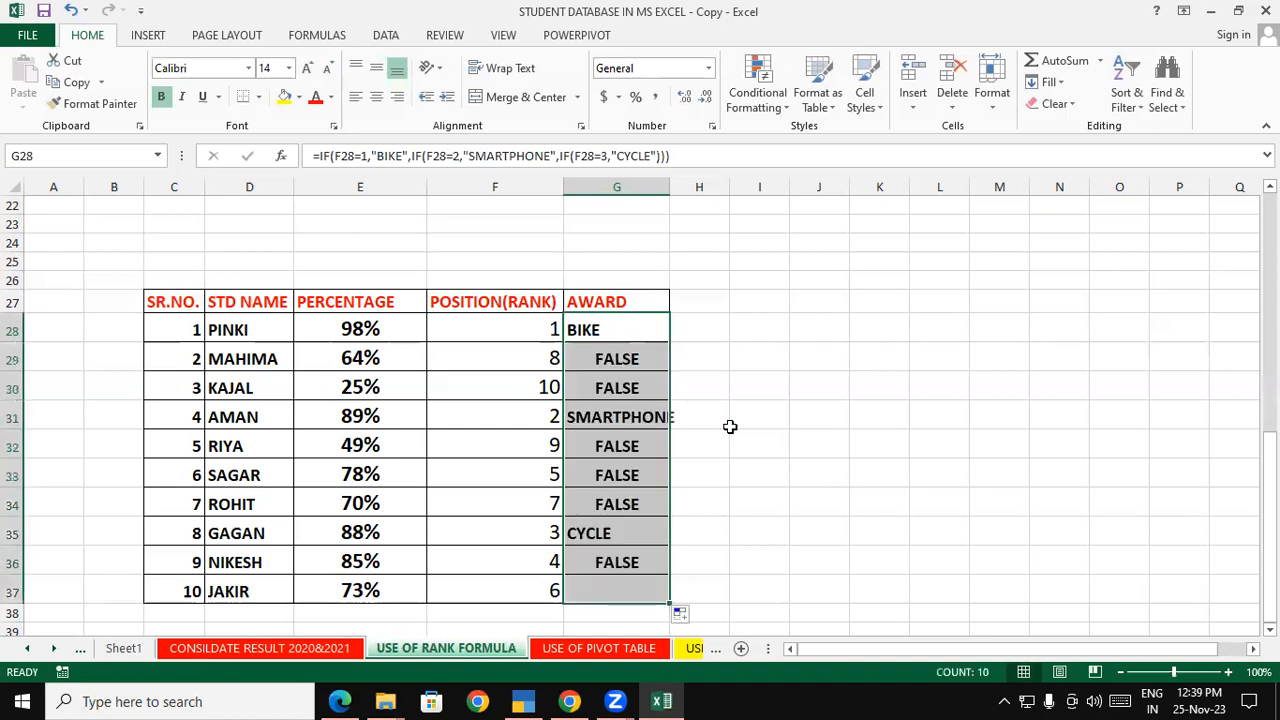
Edit the G28 formula so its innermost IF returns "MEDAL" for every rank other than 1, 2 or 3
double_click(636, 328)
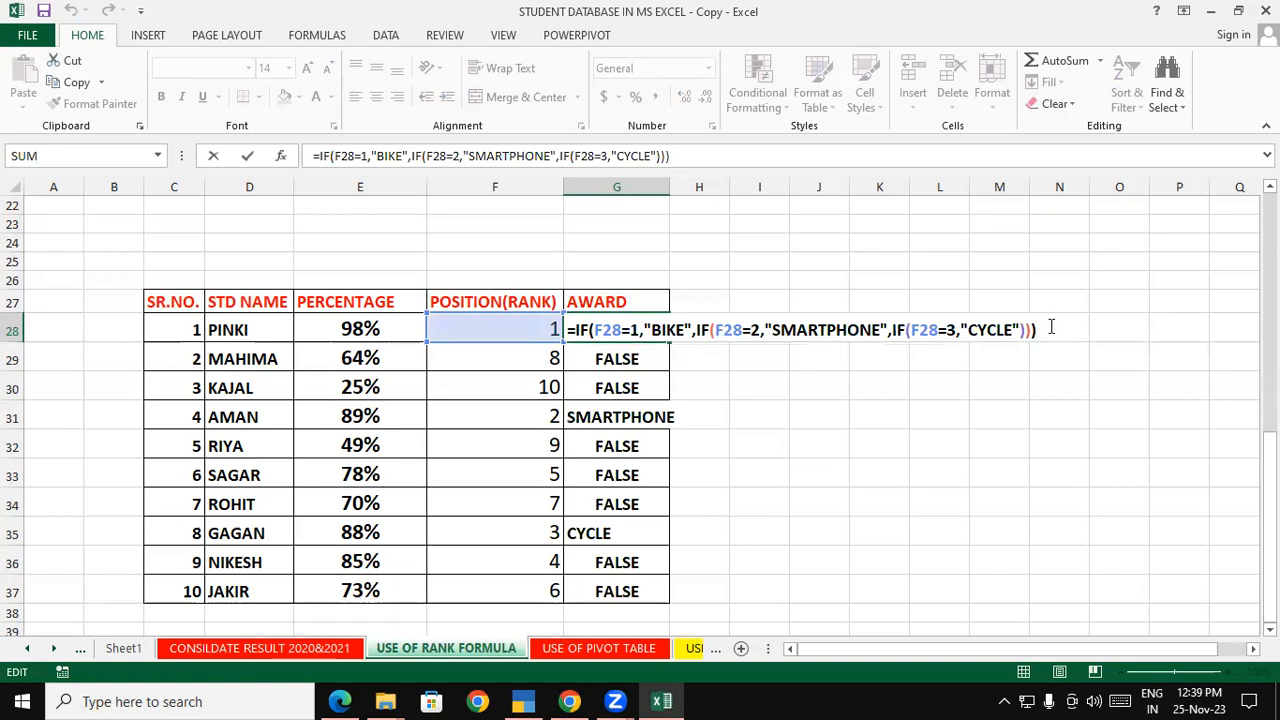
key(BackSpace)
key(BackSpace)
key(BackSpace)
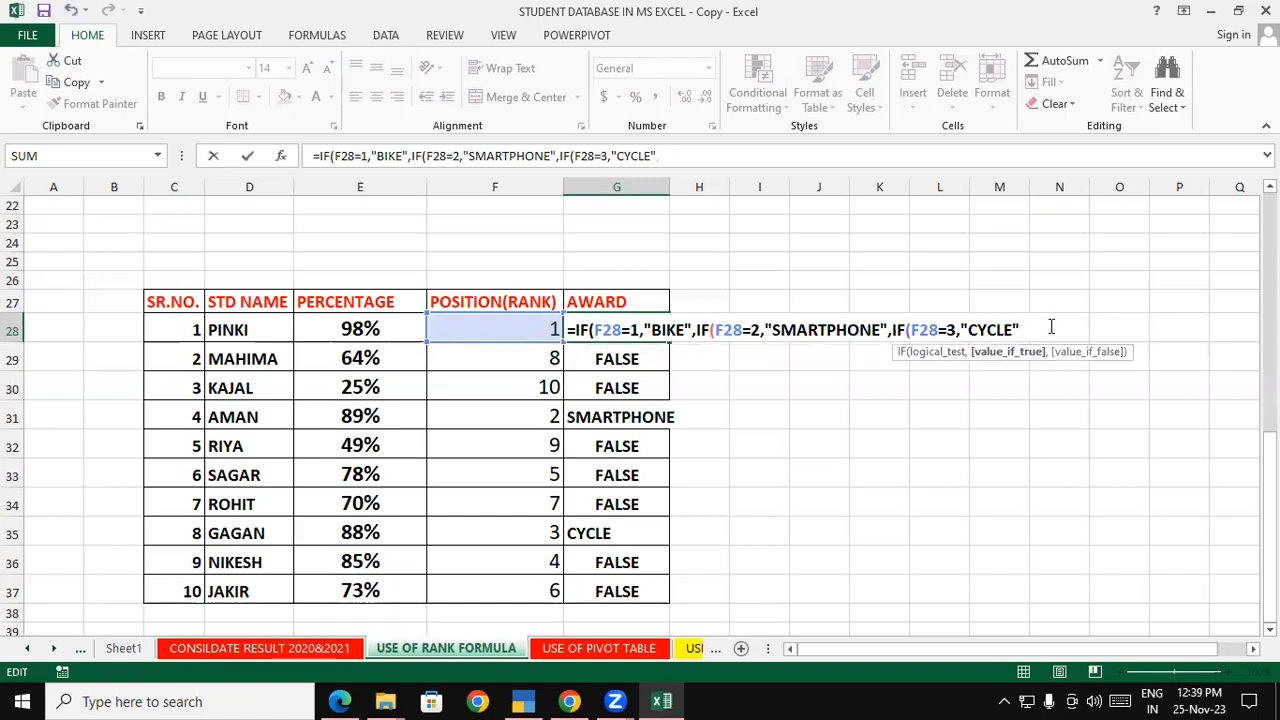
text(,"M)
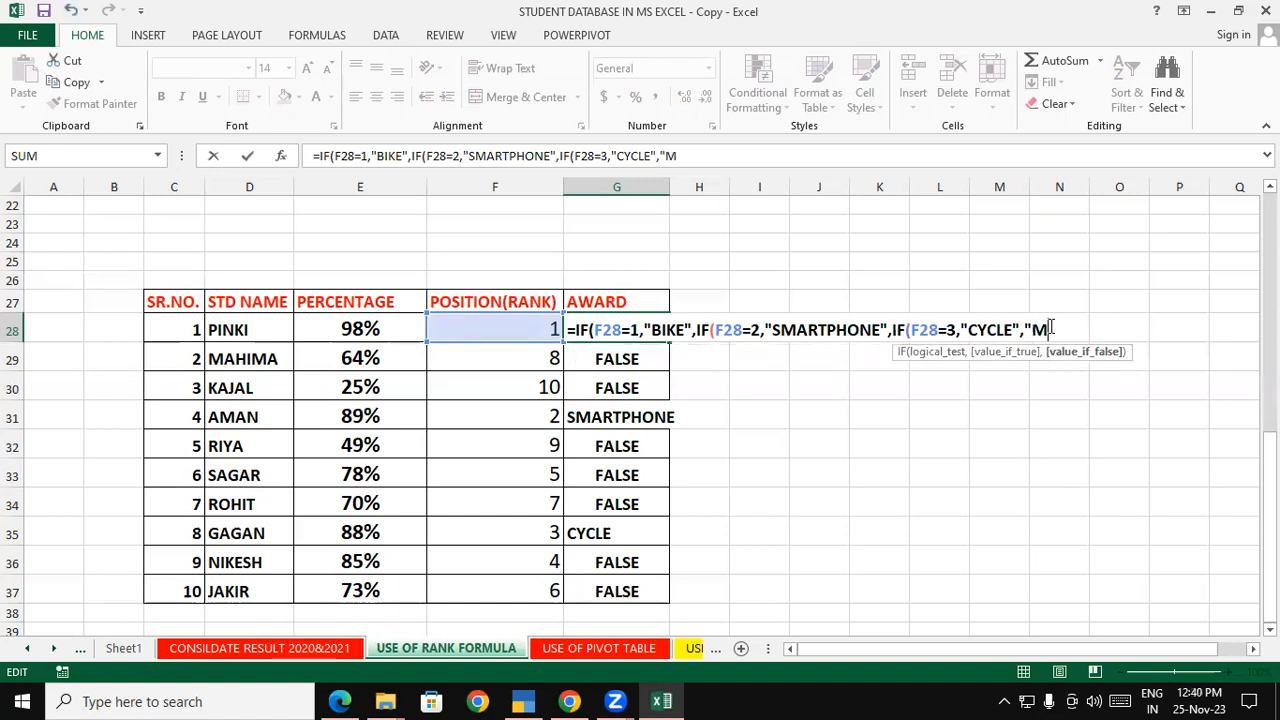
text(EDAL"))
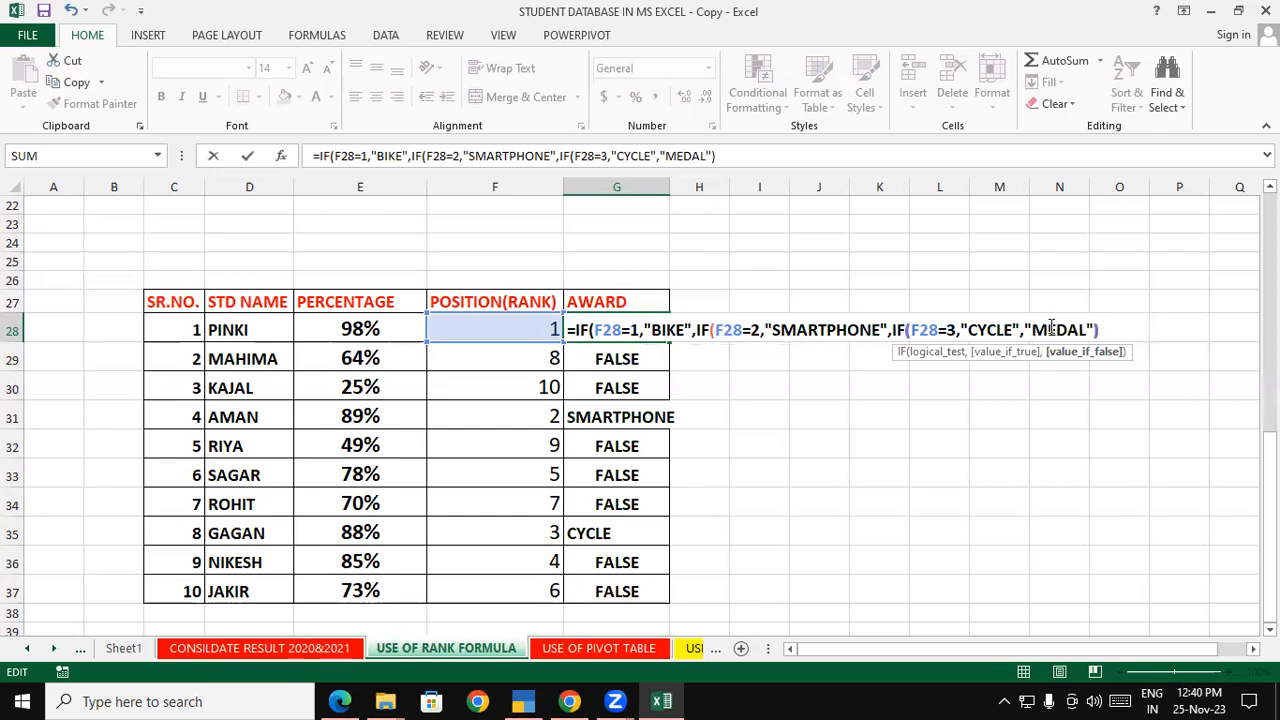
text()))
key(Return)
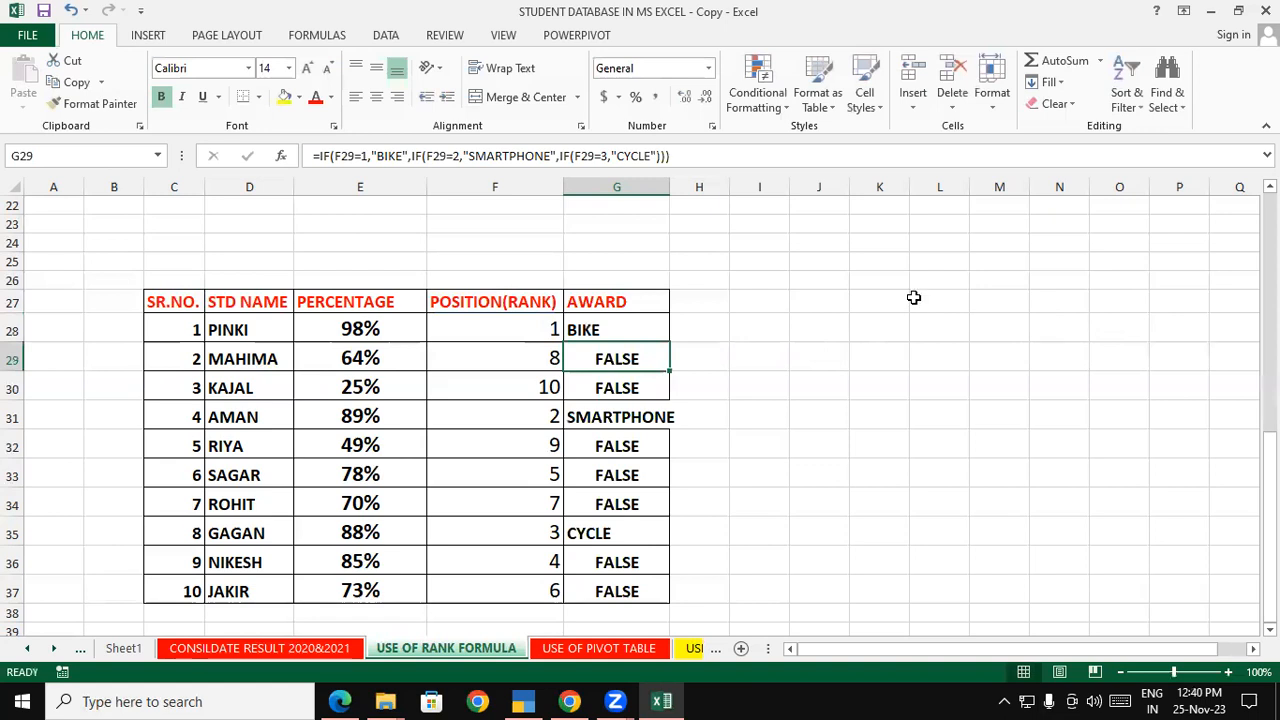
Fill the updated award formula from G28 down through G37
click(580, 318)
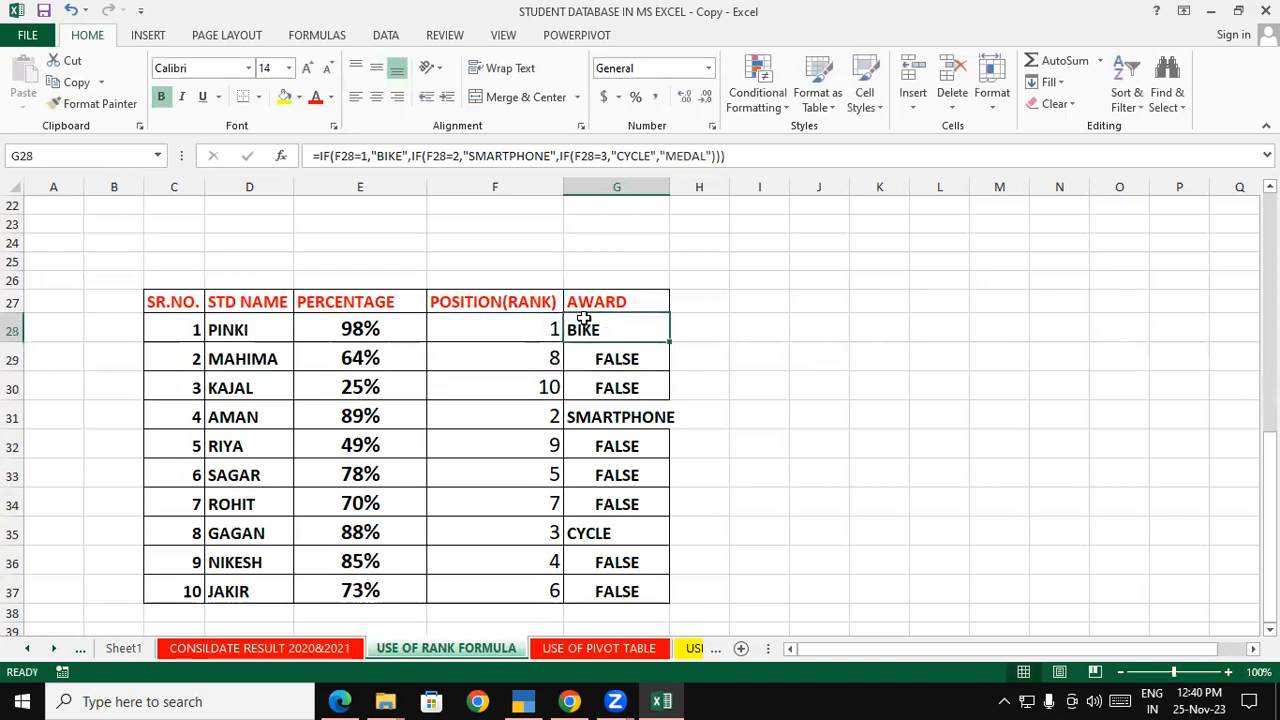
double_click(669, 342)
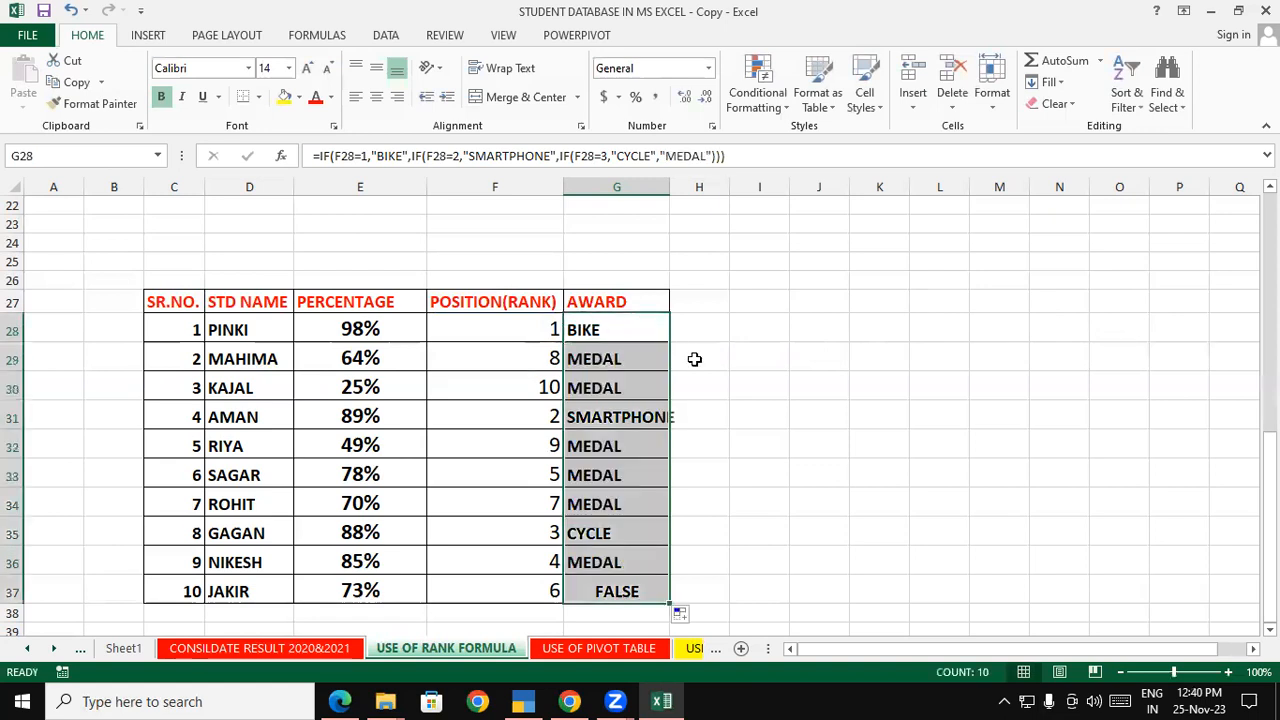
click(800, 384)
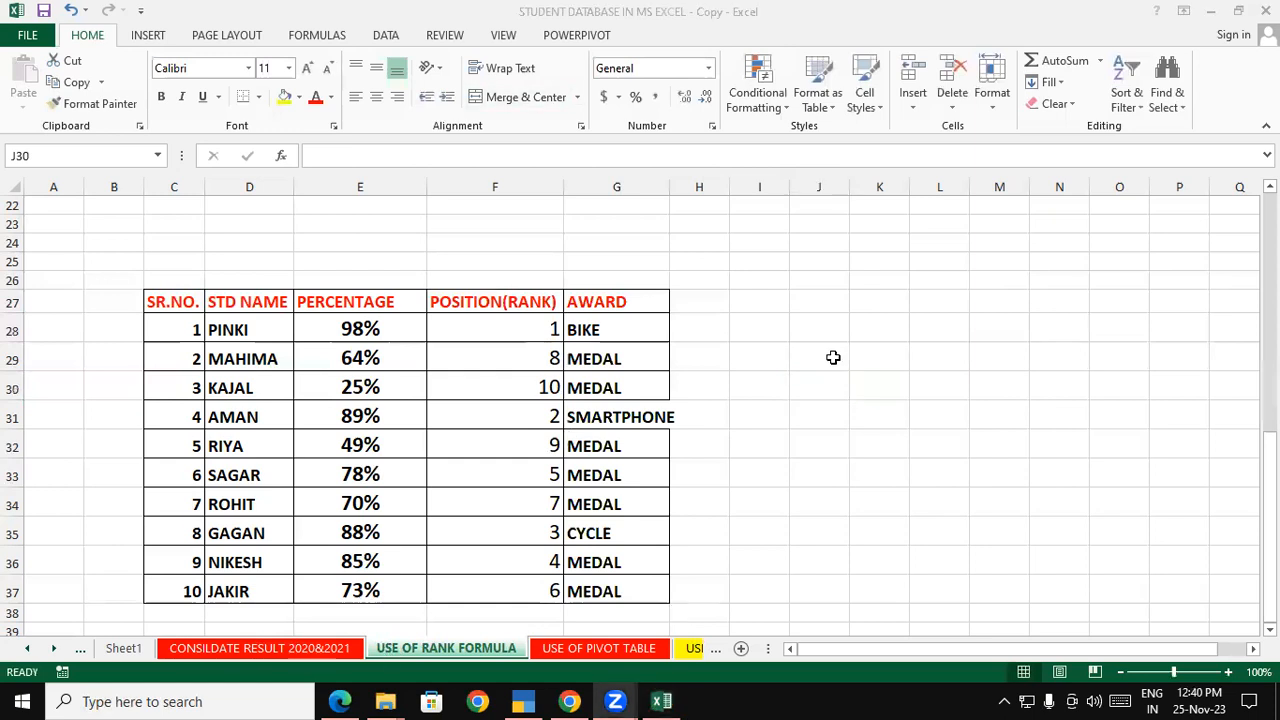
In File Explorer, open the DAY 10 RANK FORMULA text file from Music's EXCEL FORMULA DAY WISE subfolder in Notepad and maximize its window
key(super+e)
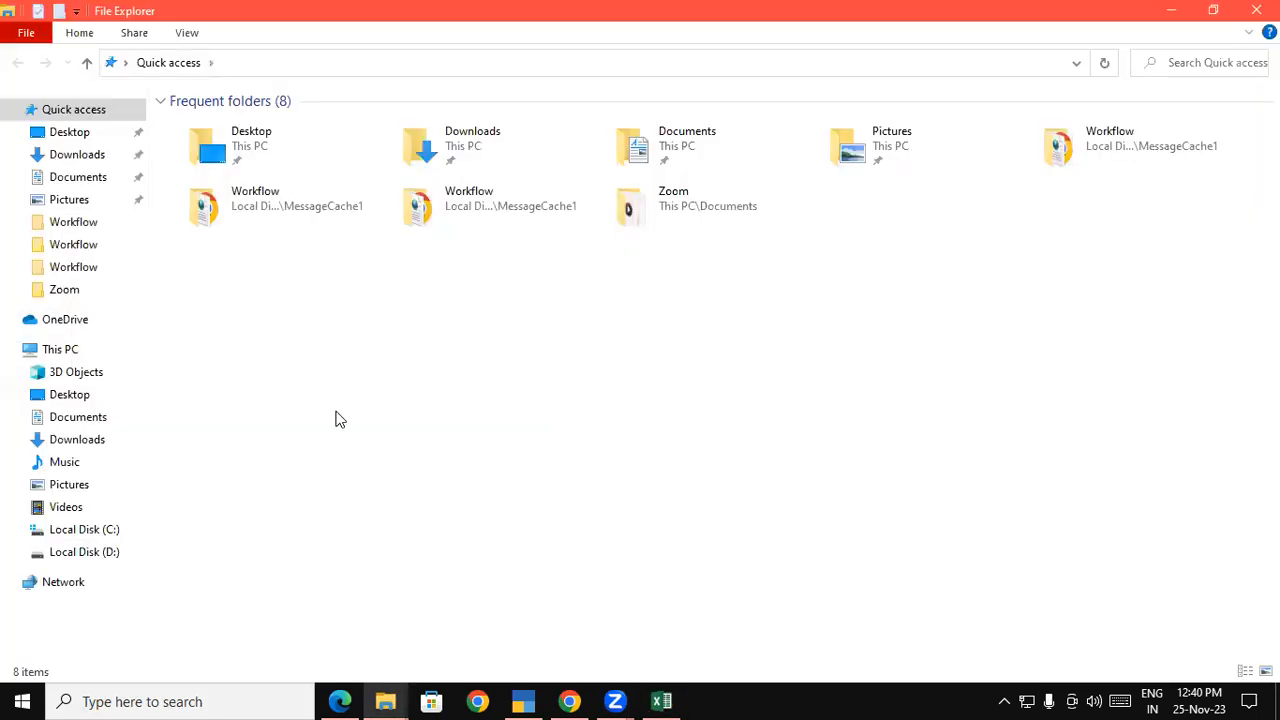
click(89, 350)
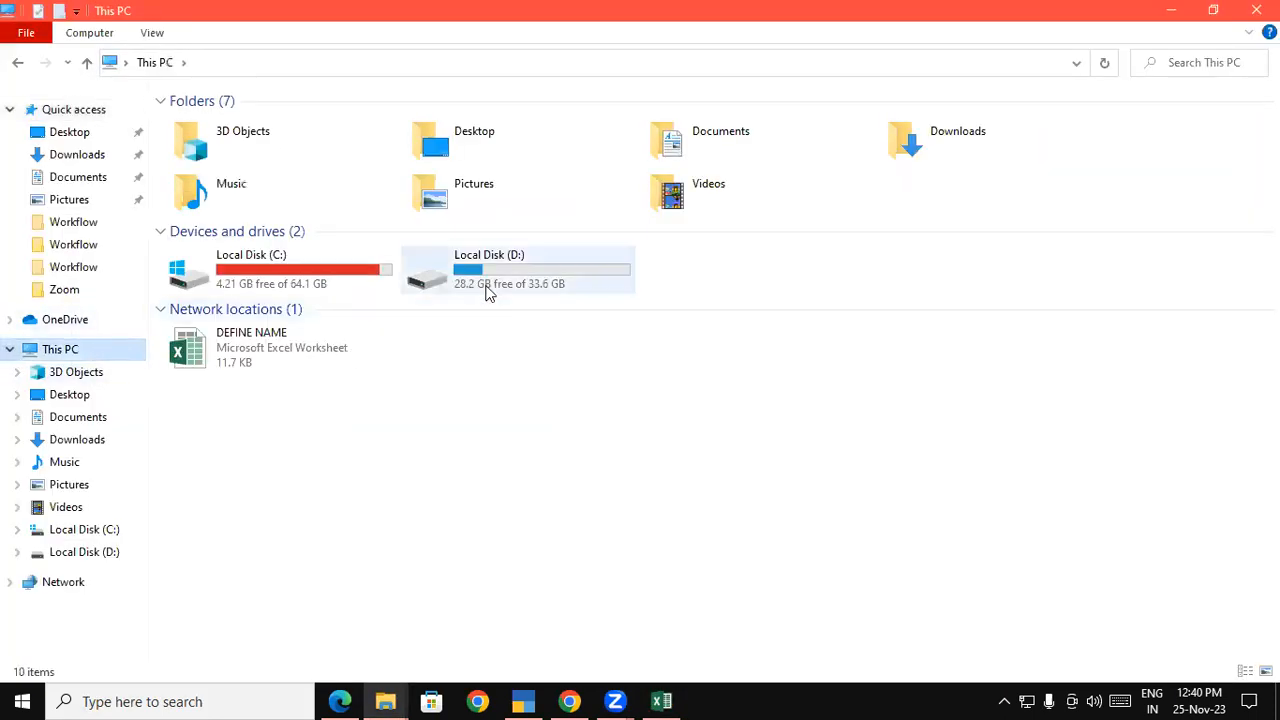
double_click(309, 186)
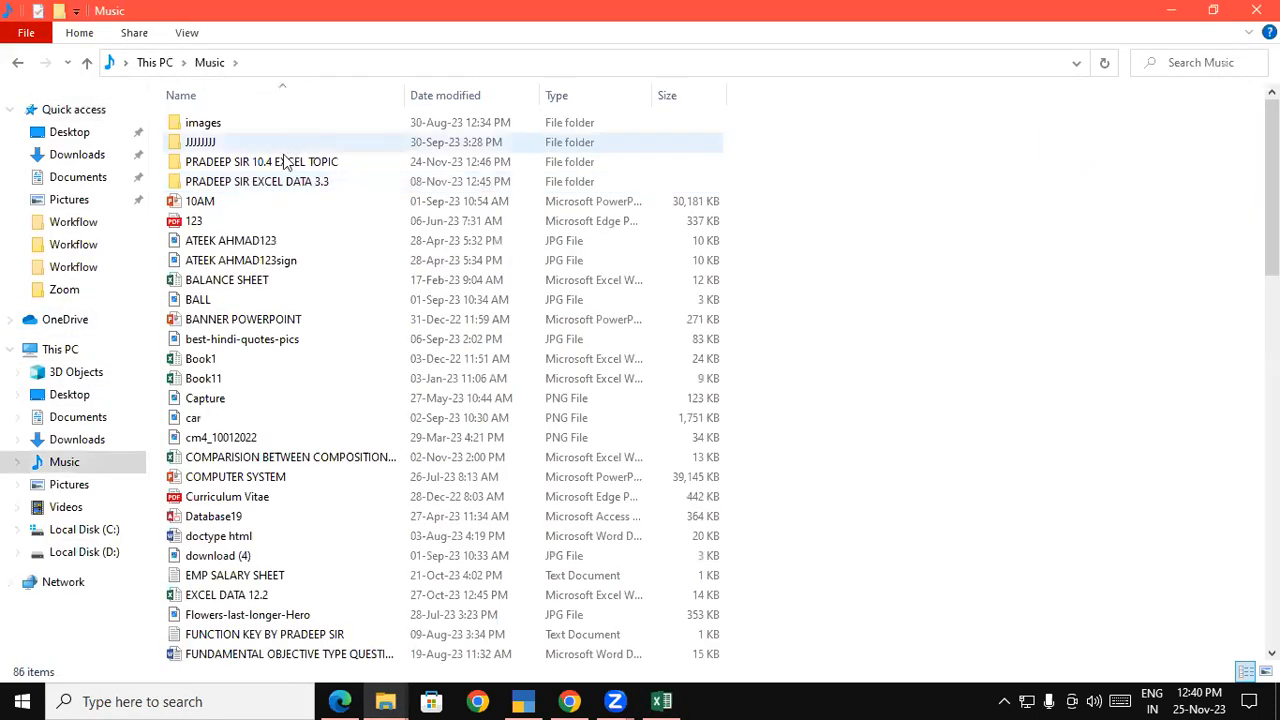
double_click(285, 183)
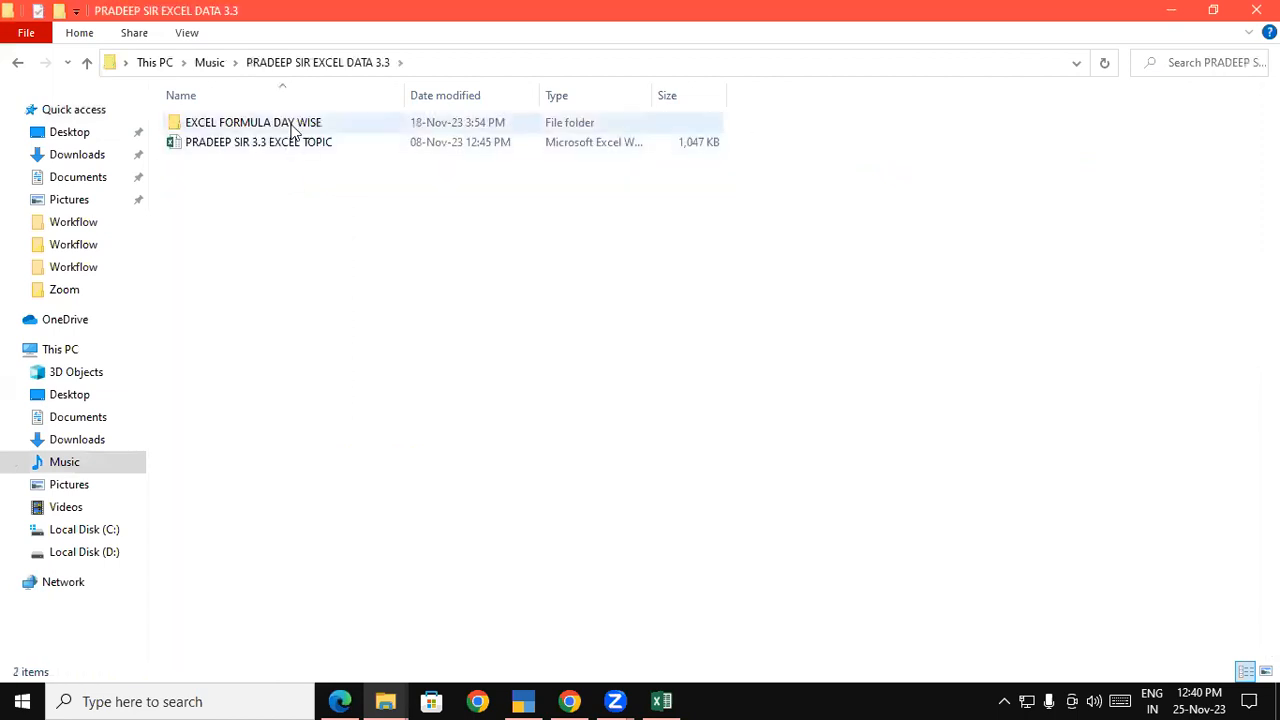
double_click(293, 128)
double_click(268, 259)
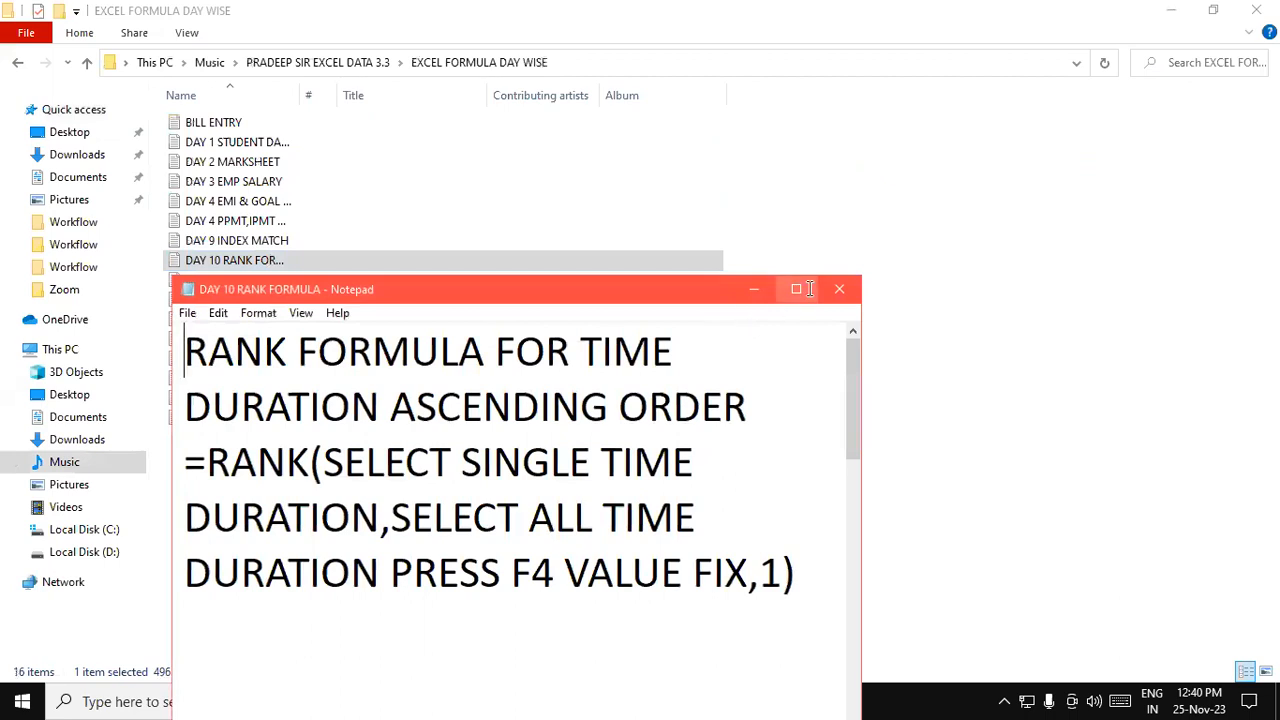
click(808, 289)
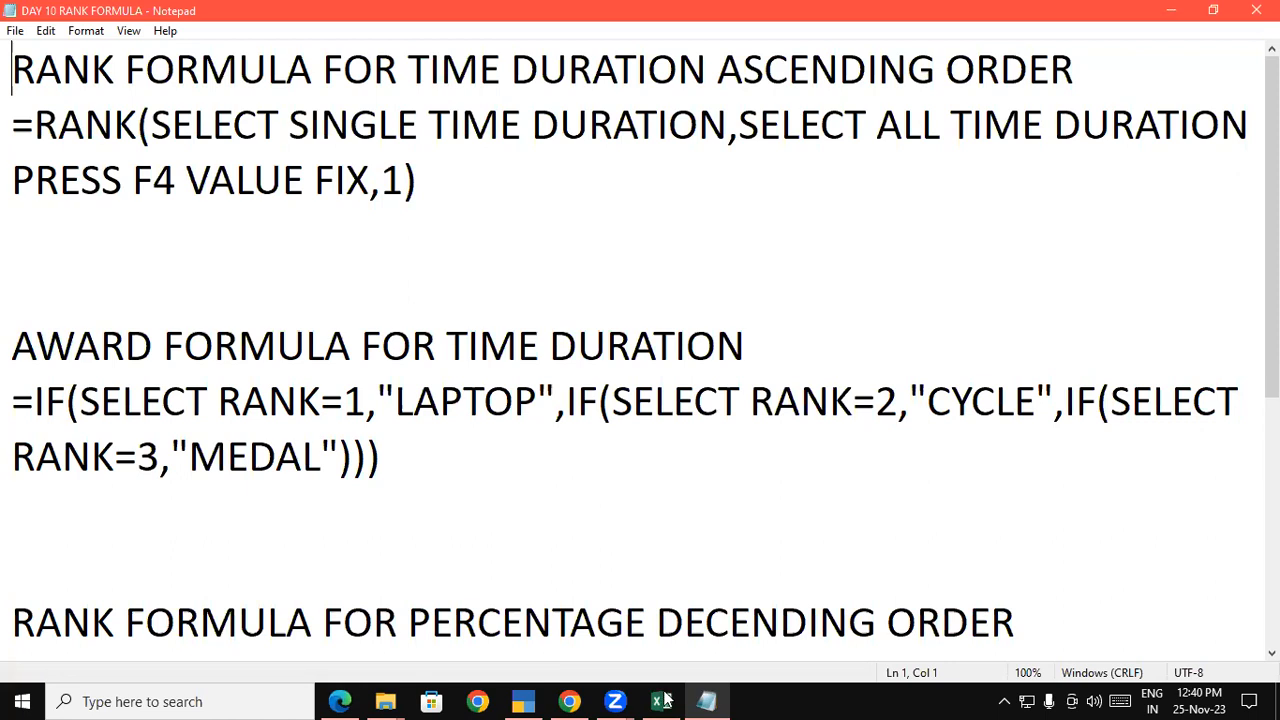
mouse_move(664, 700)
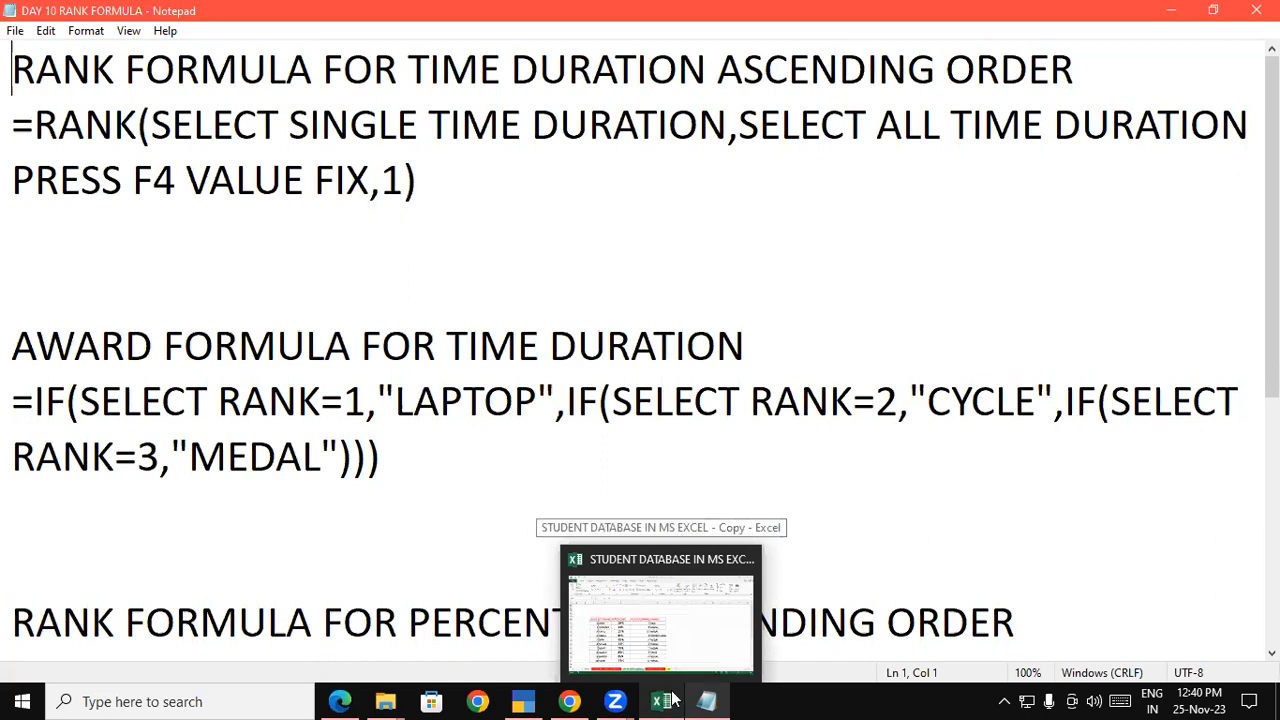
mouse_move(566, 702)
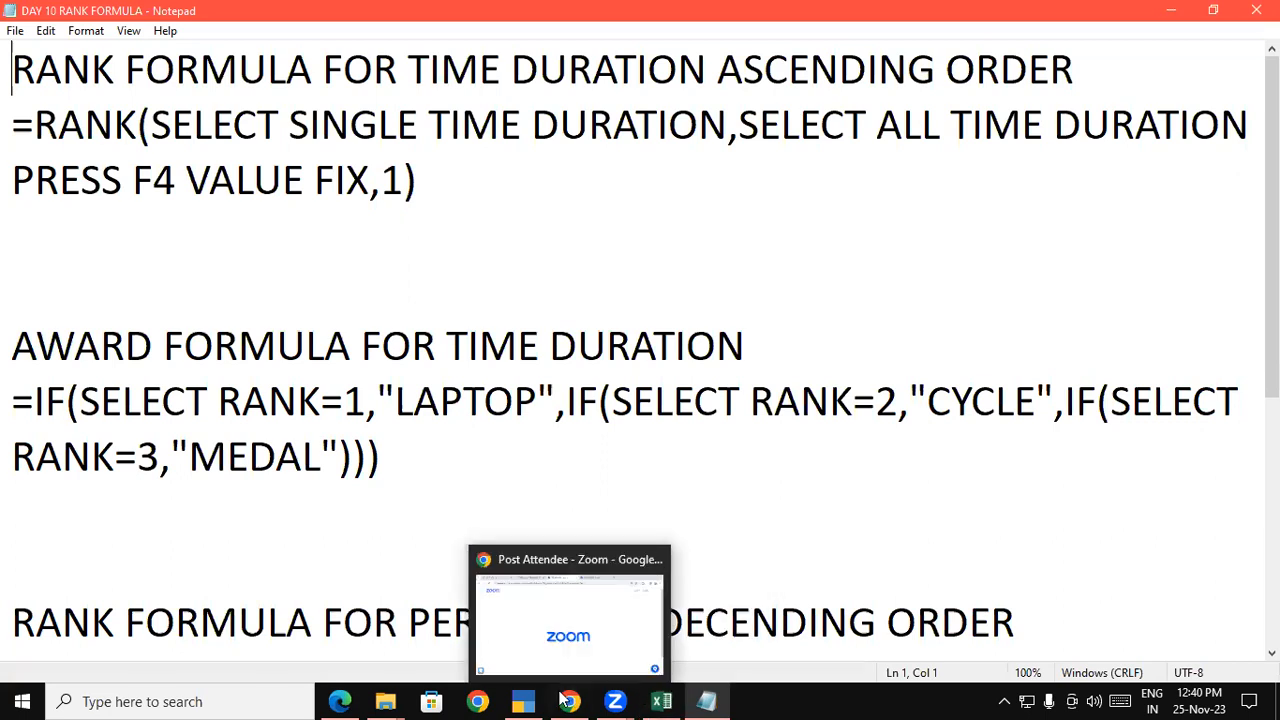